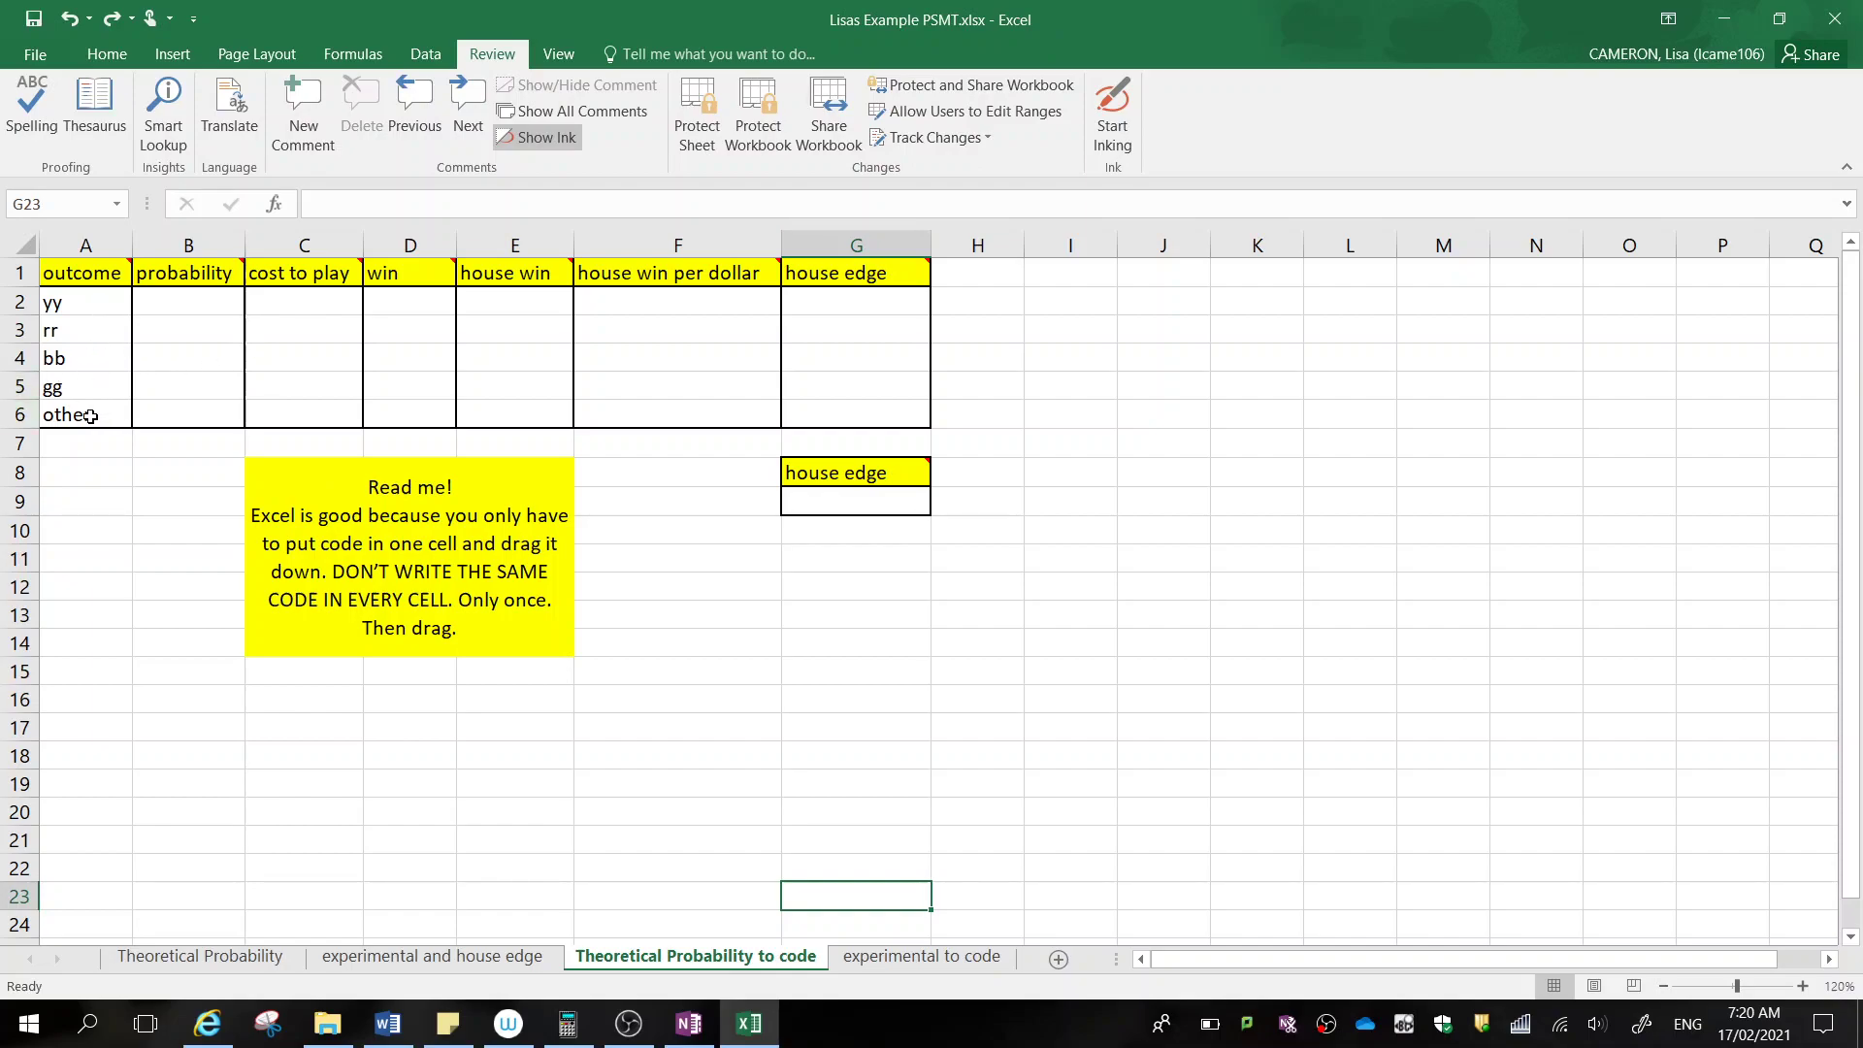
# Insert a blank row 6 above 'other', then move to B2 for yy's probability
pyautogui.rightClick(16, 415)
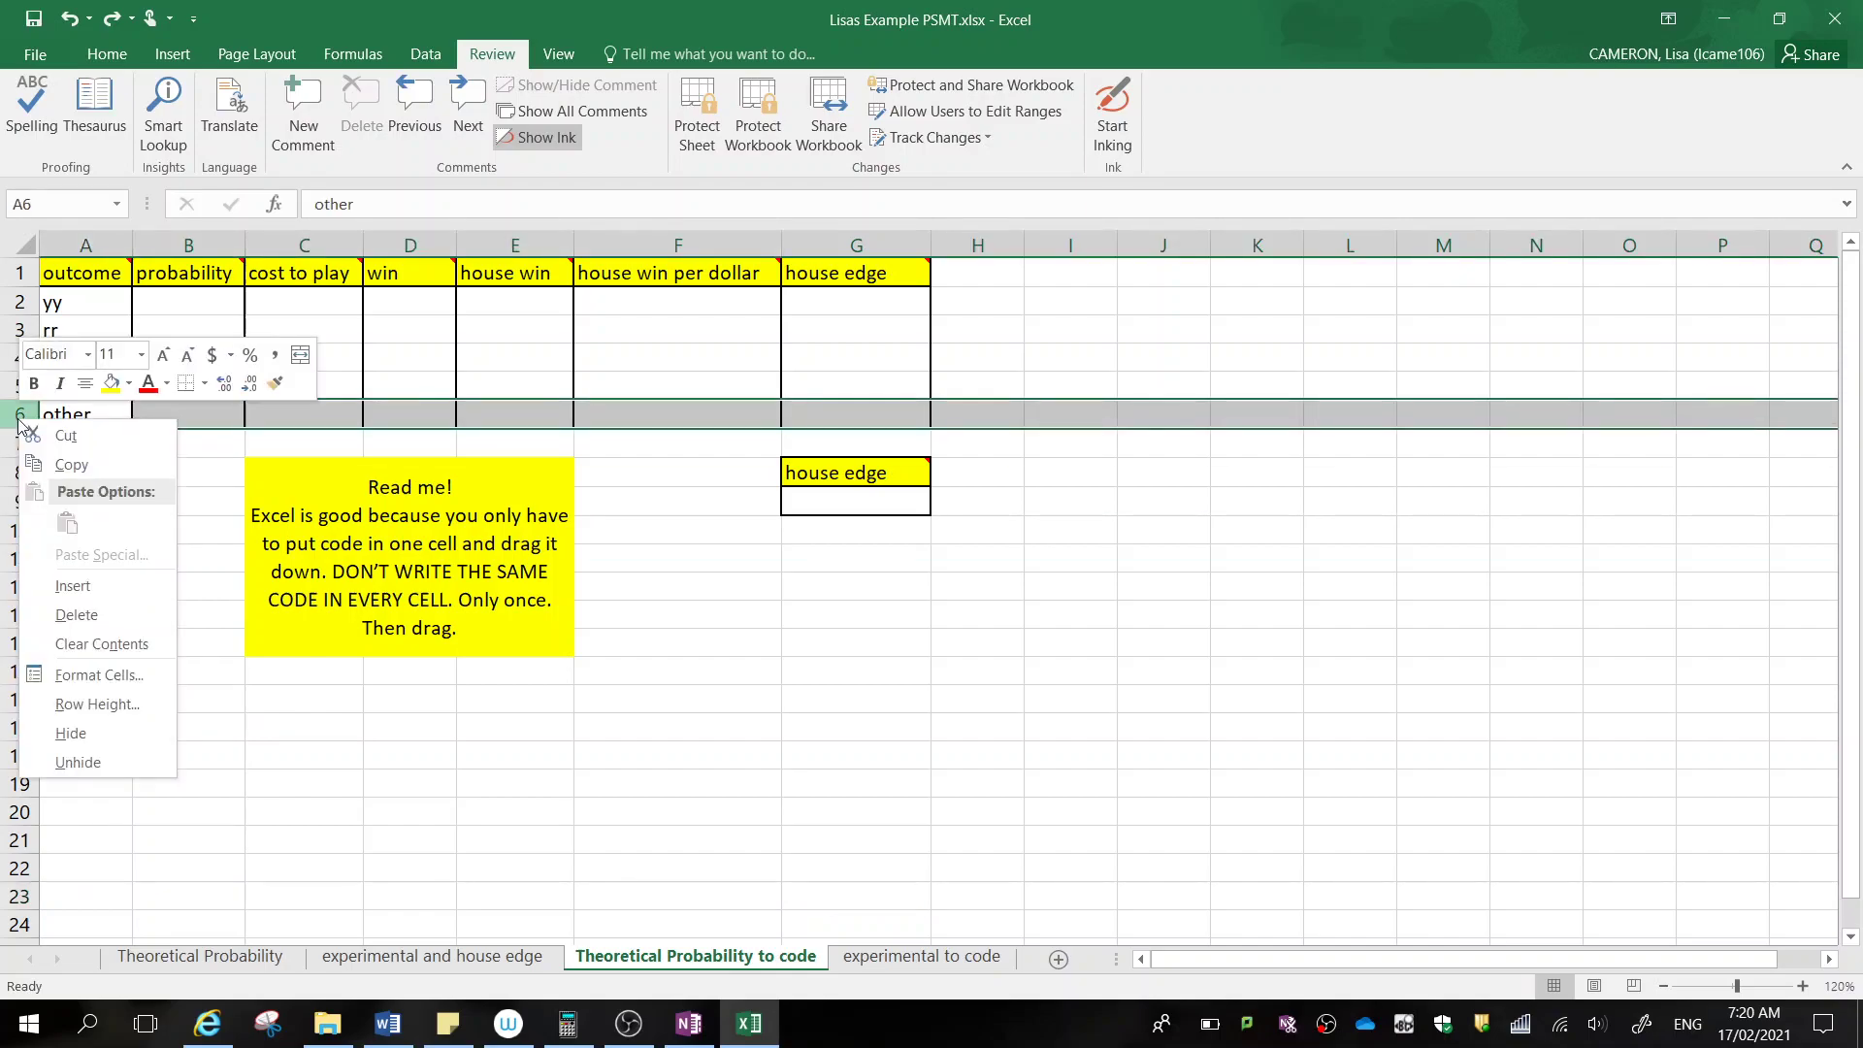
pyautogui.click(98, 589)
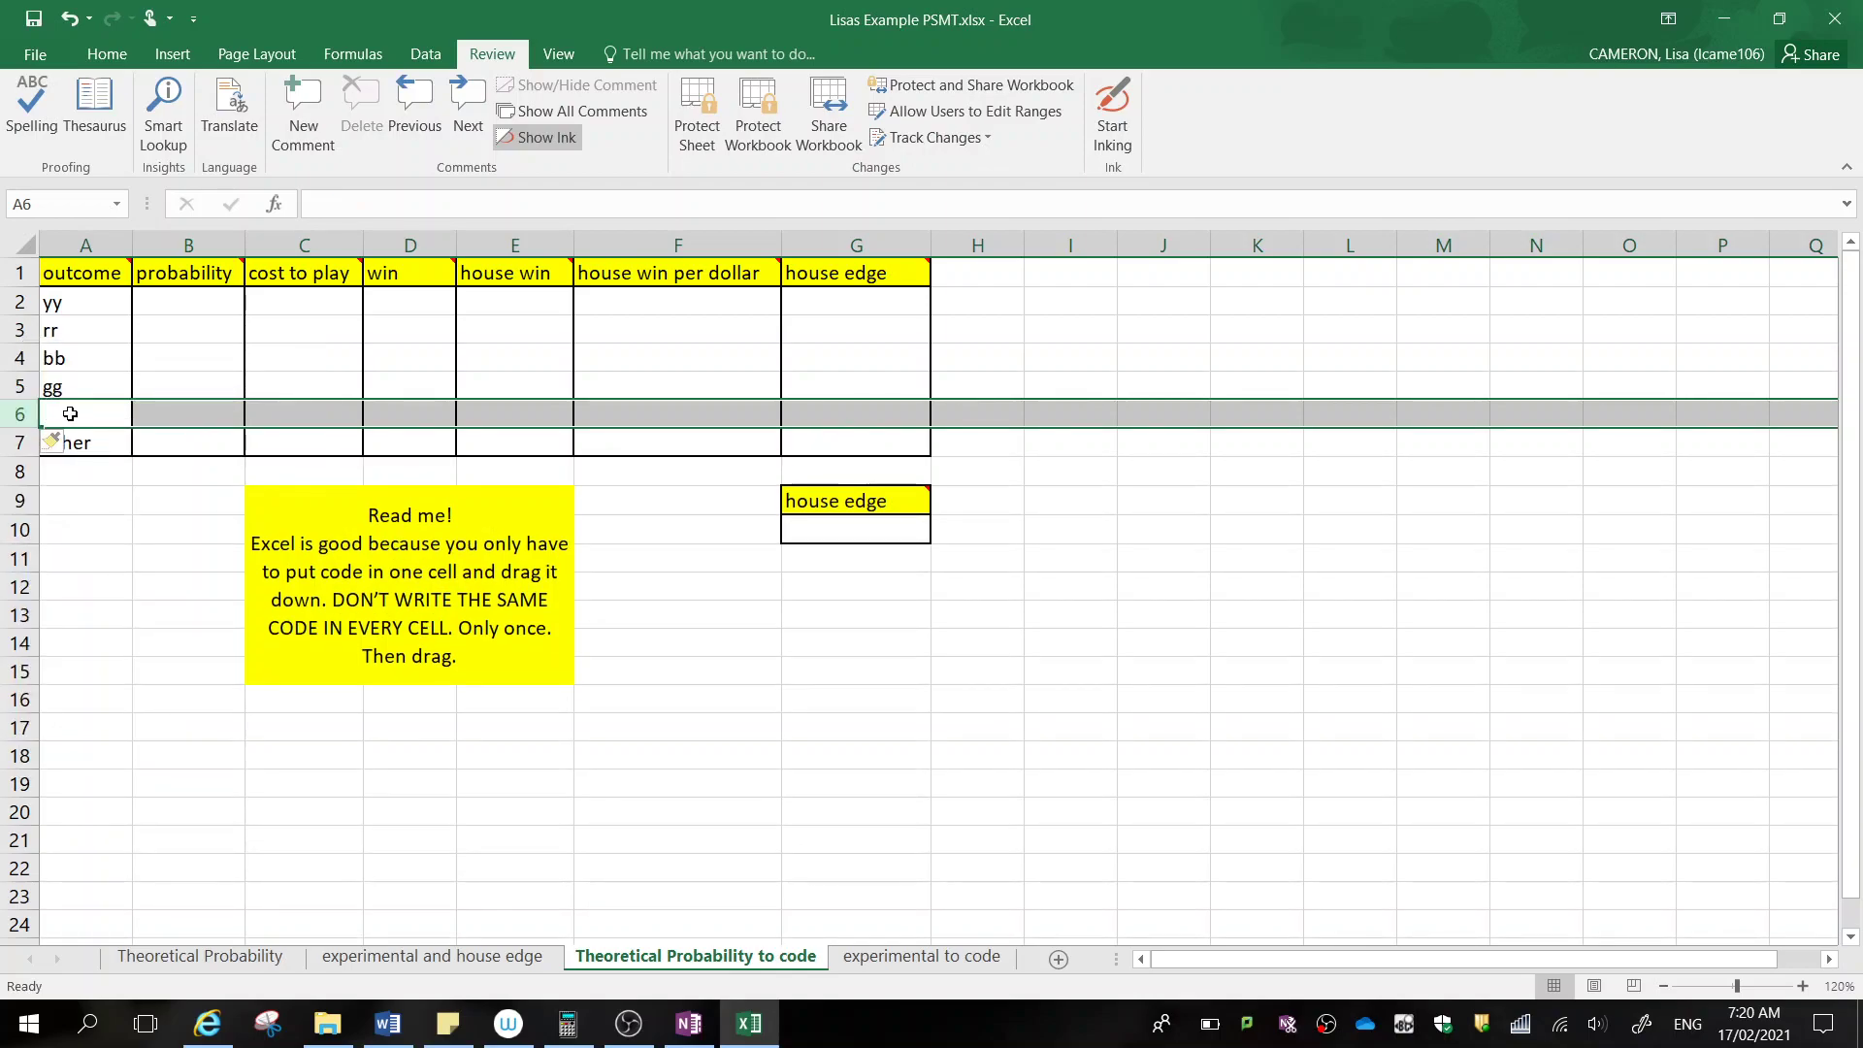
pyautogui.click(70, 413)
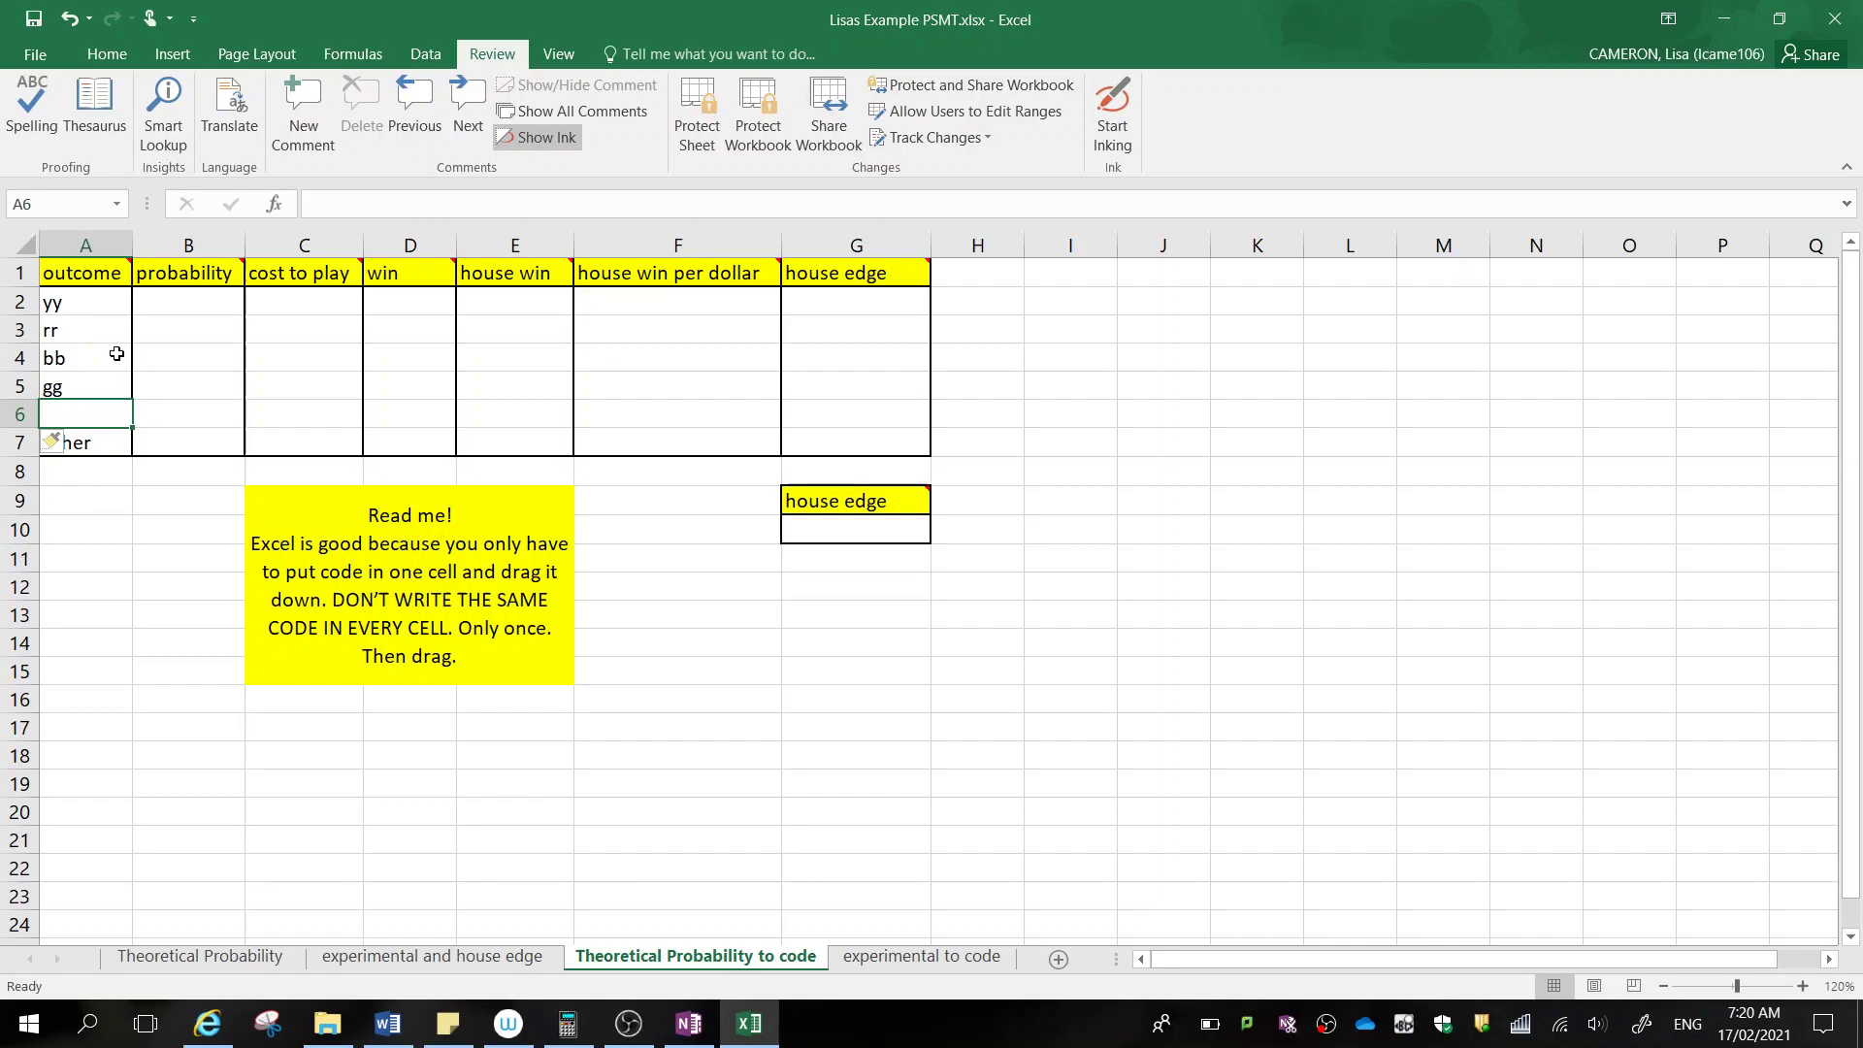
pyautogui.click(65, 306)
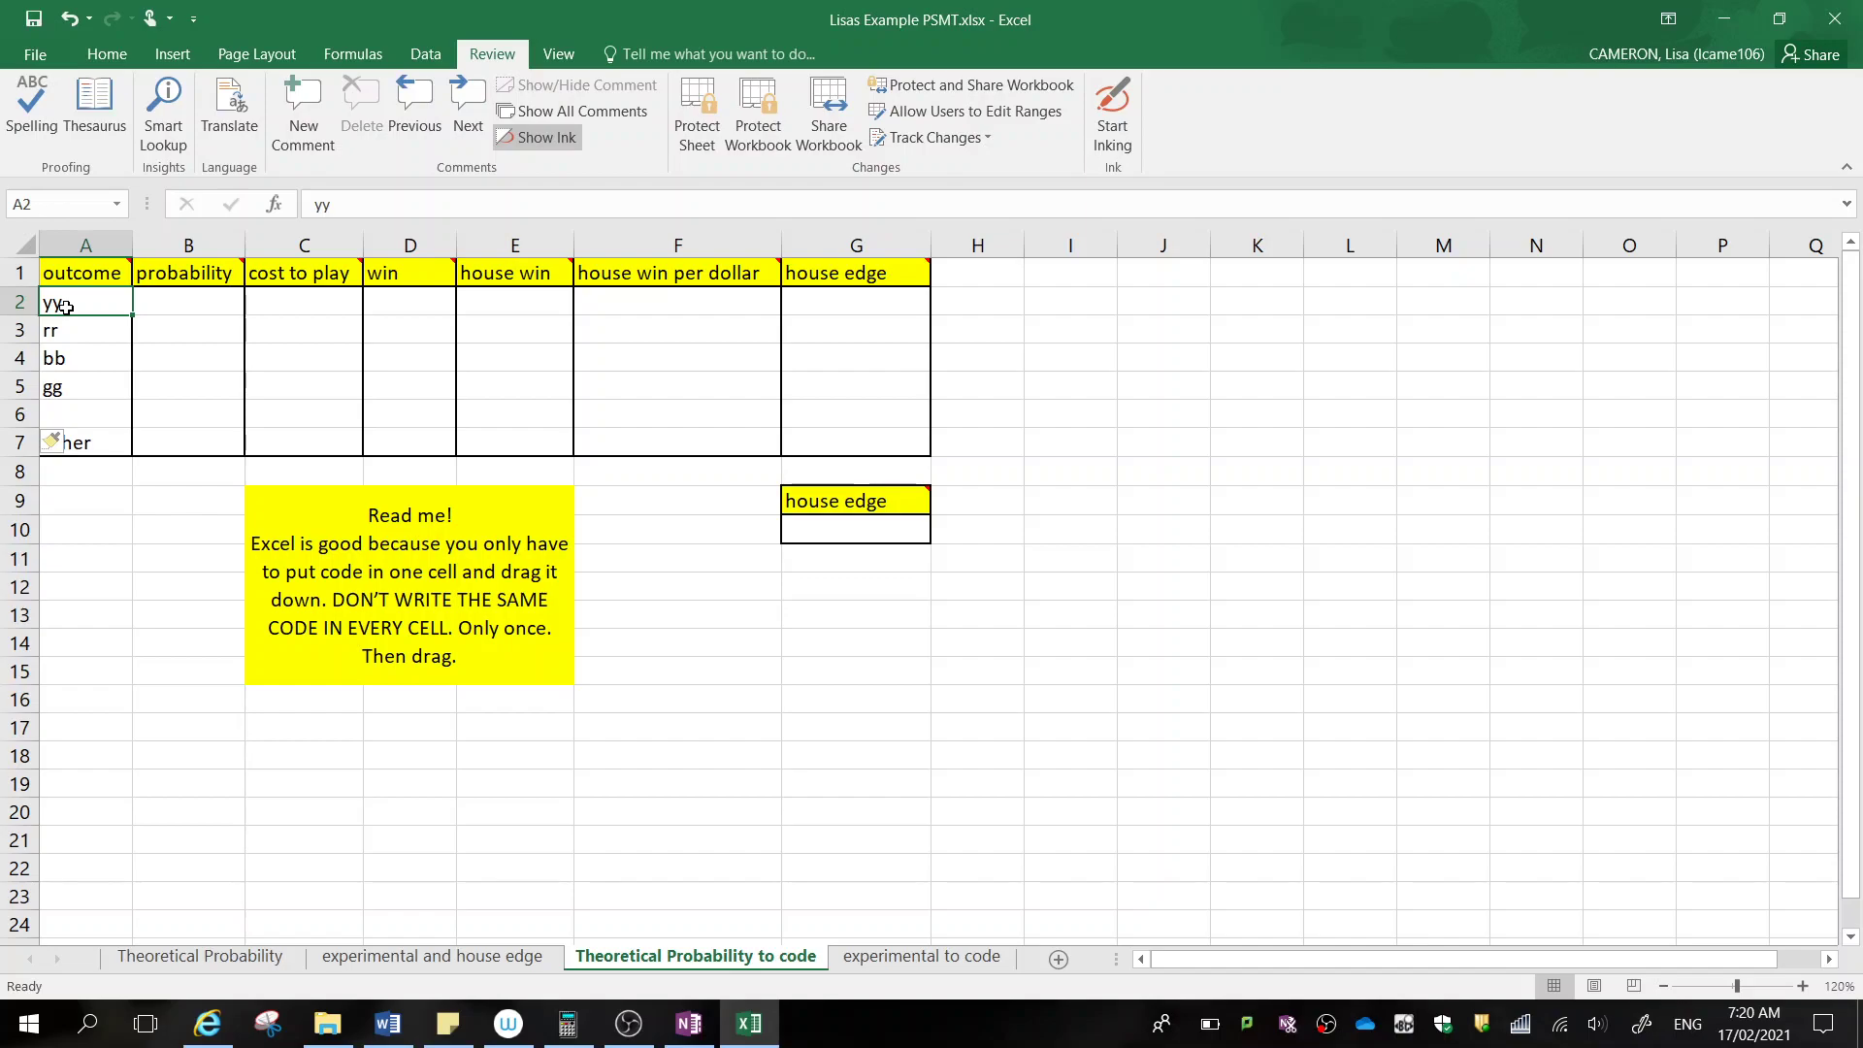
pyautogui.press('Right')
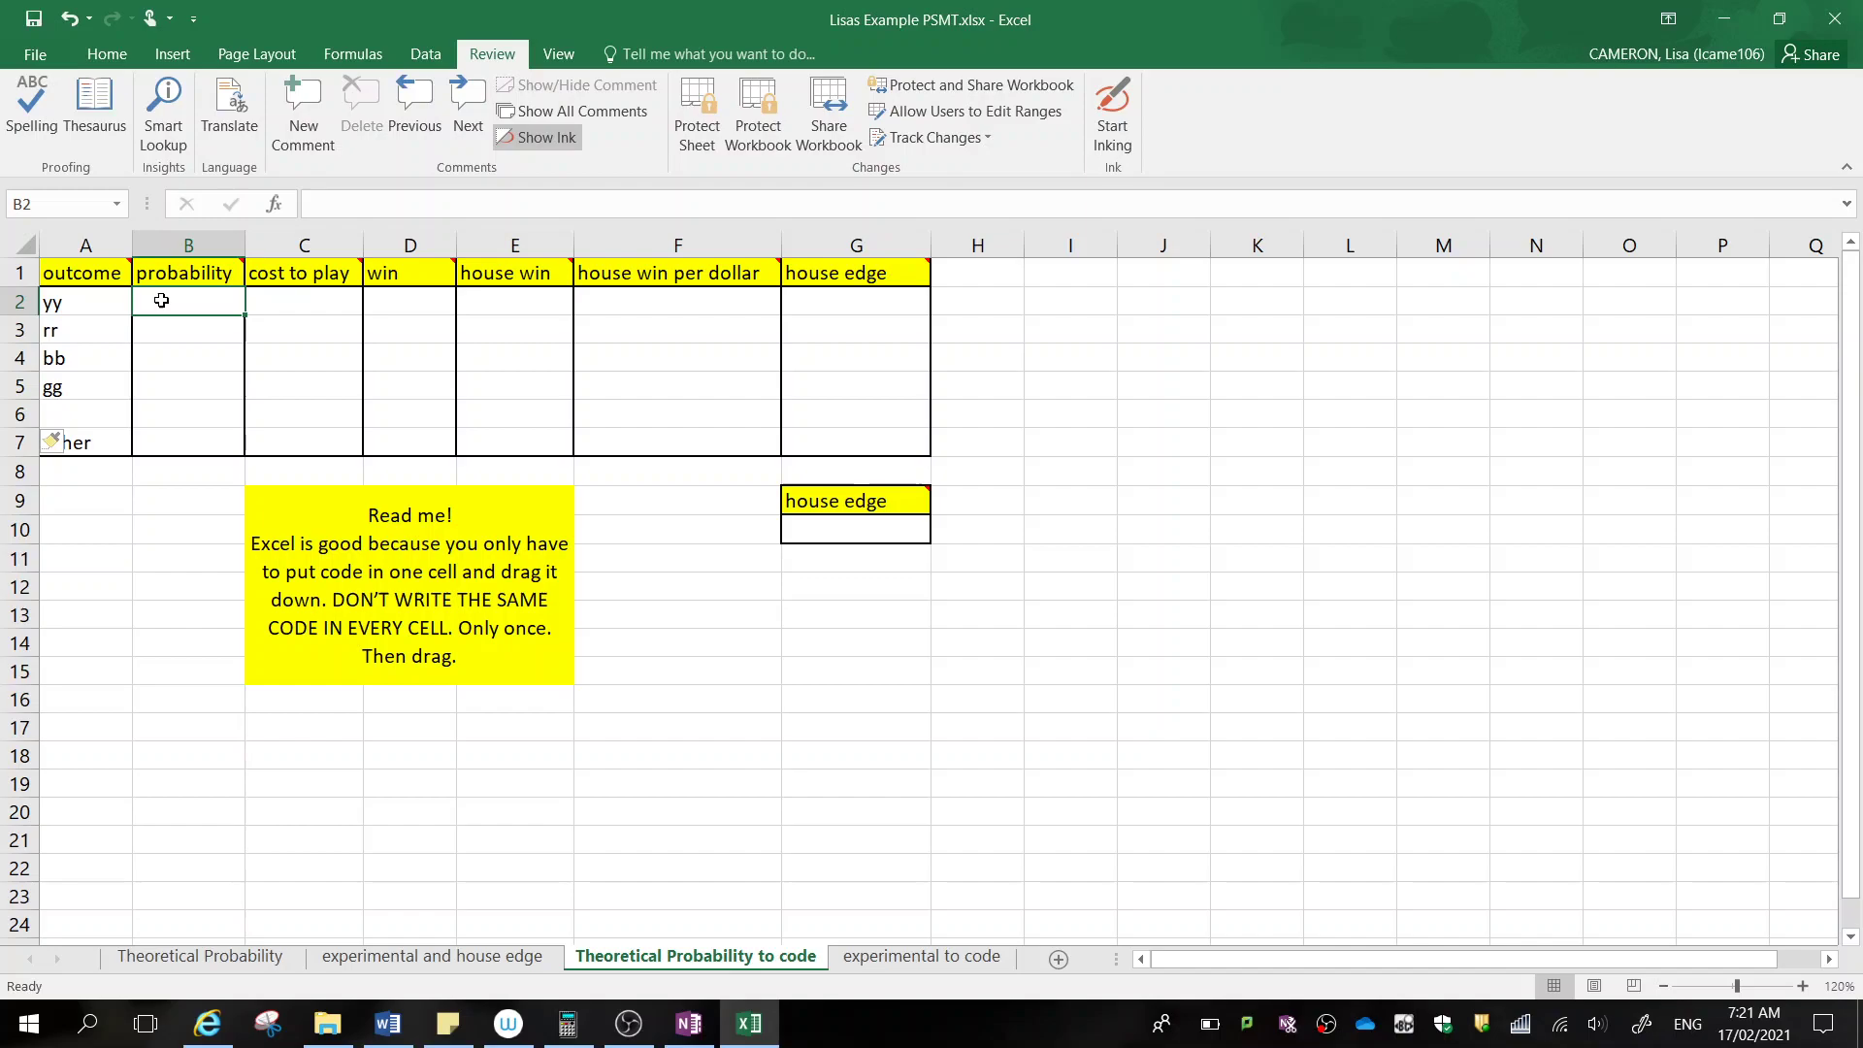
# Enter =1/91, =3/91, =6/91 and =10/91 in B2:B5 for yy, rr, bb and gg
pyautogui.write('=')
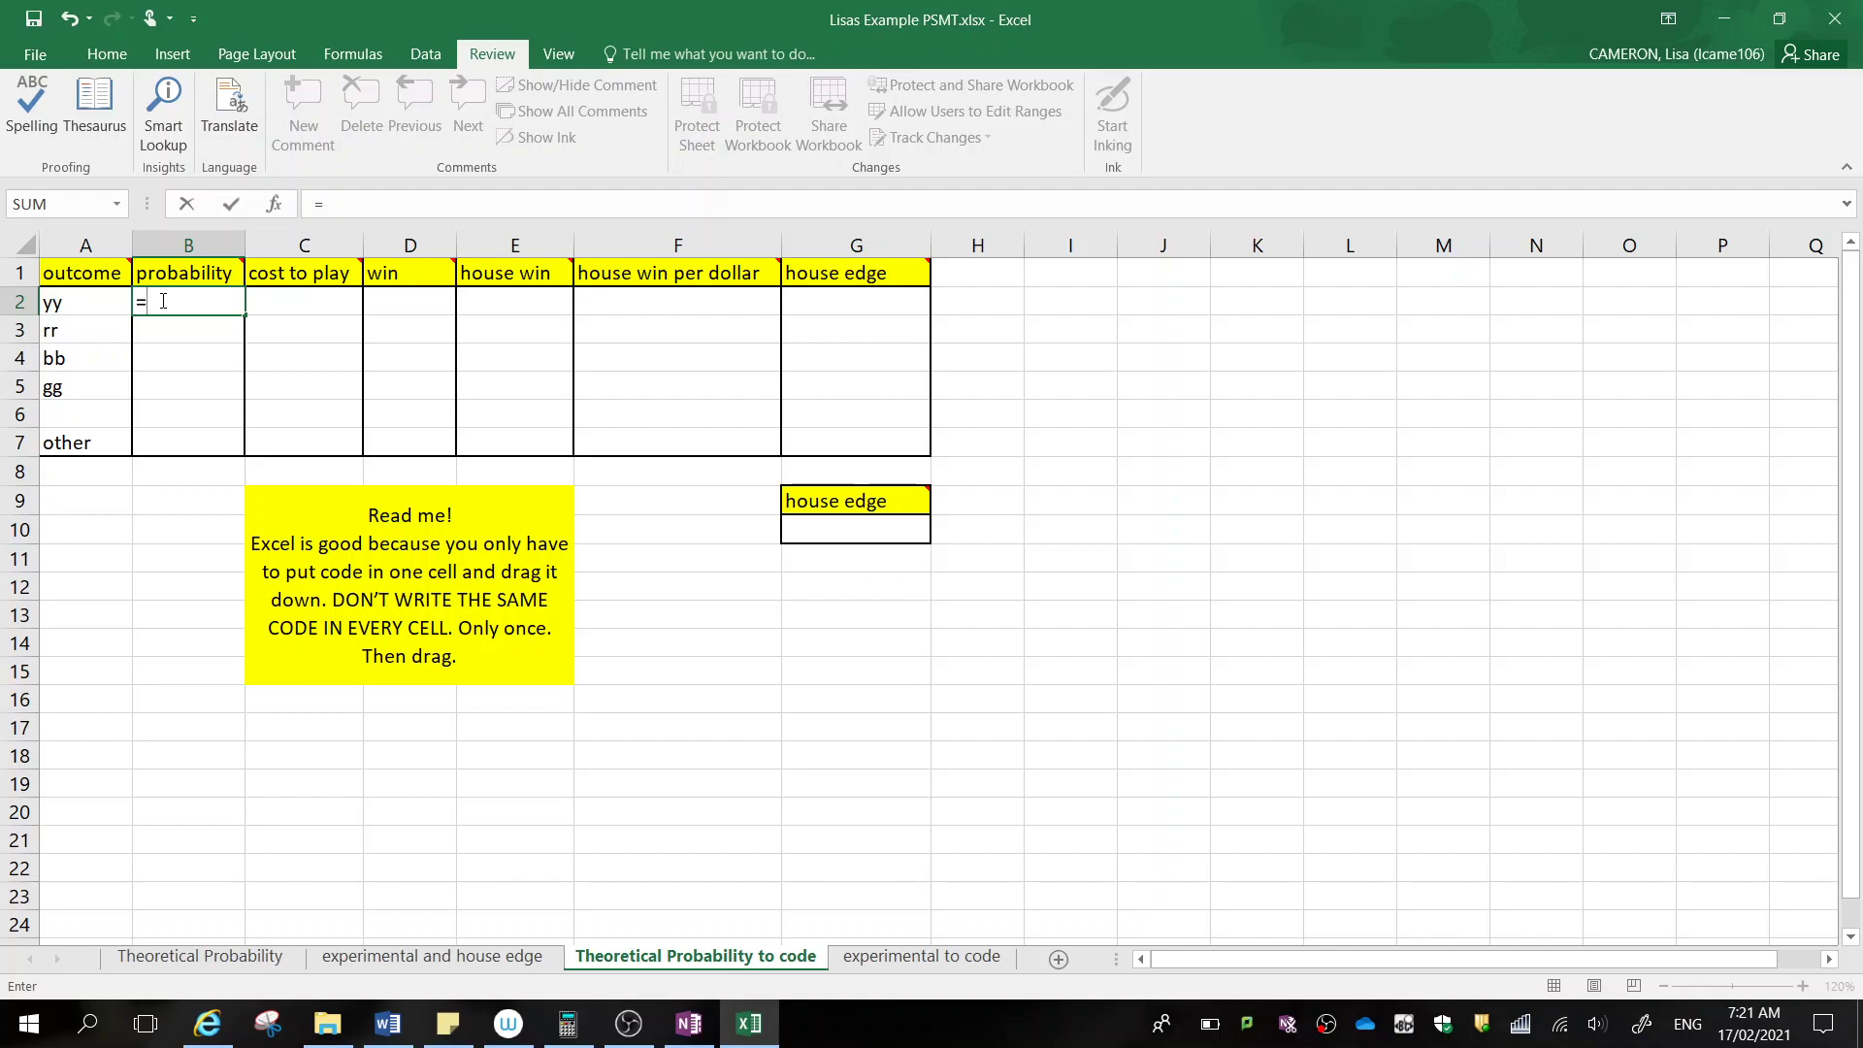
pyautogui.write('1/91')
pyautogui.press('Return')
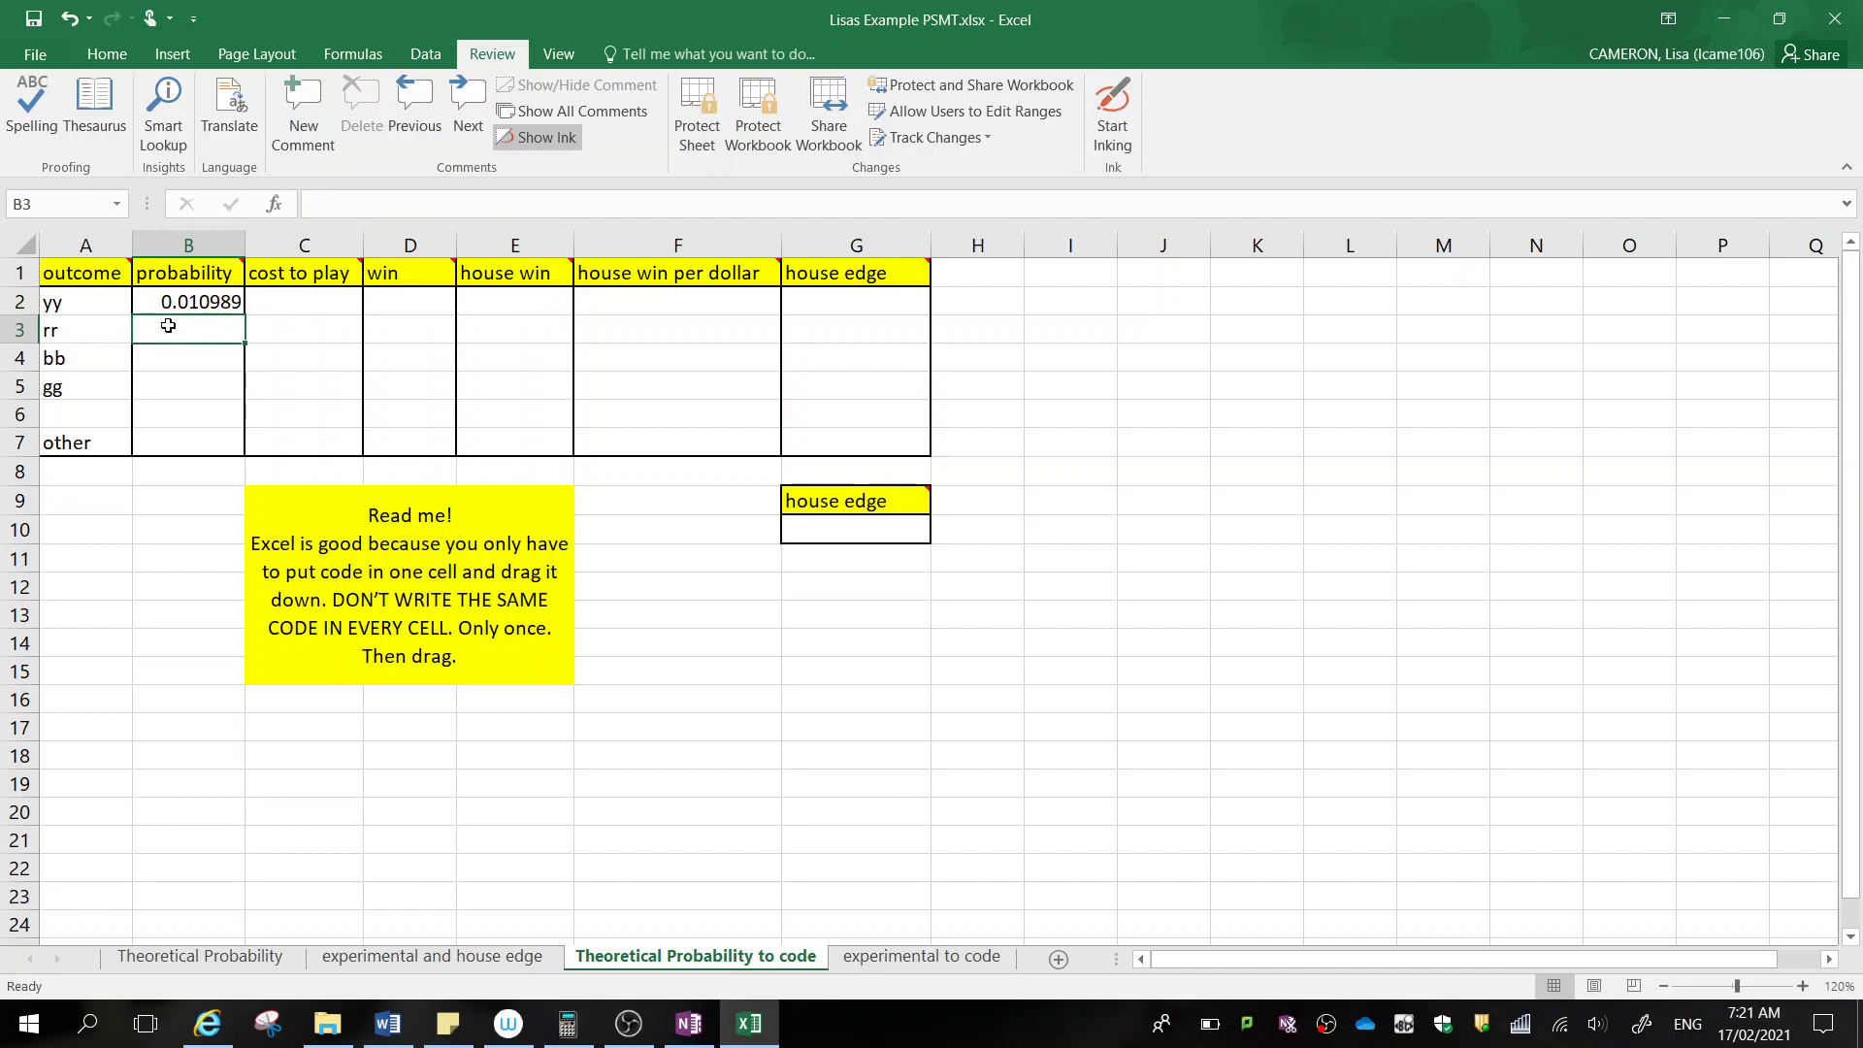
pyautogui.write('=')
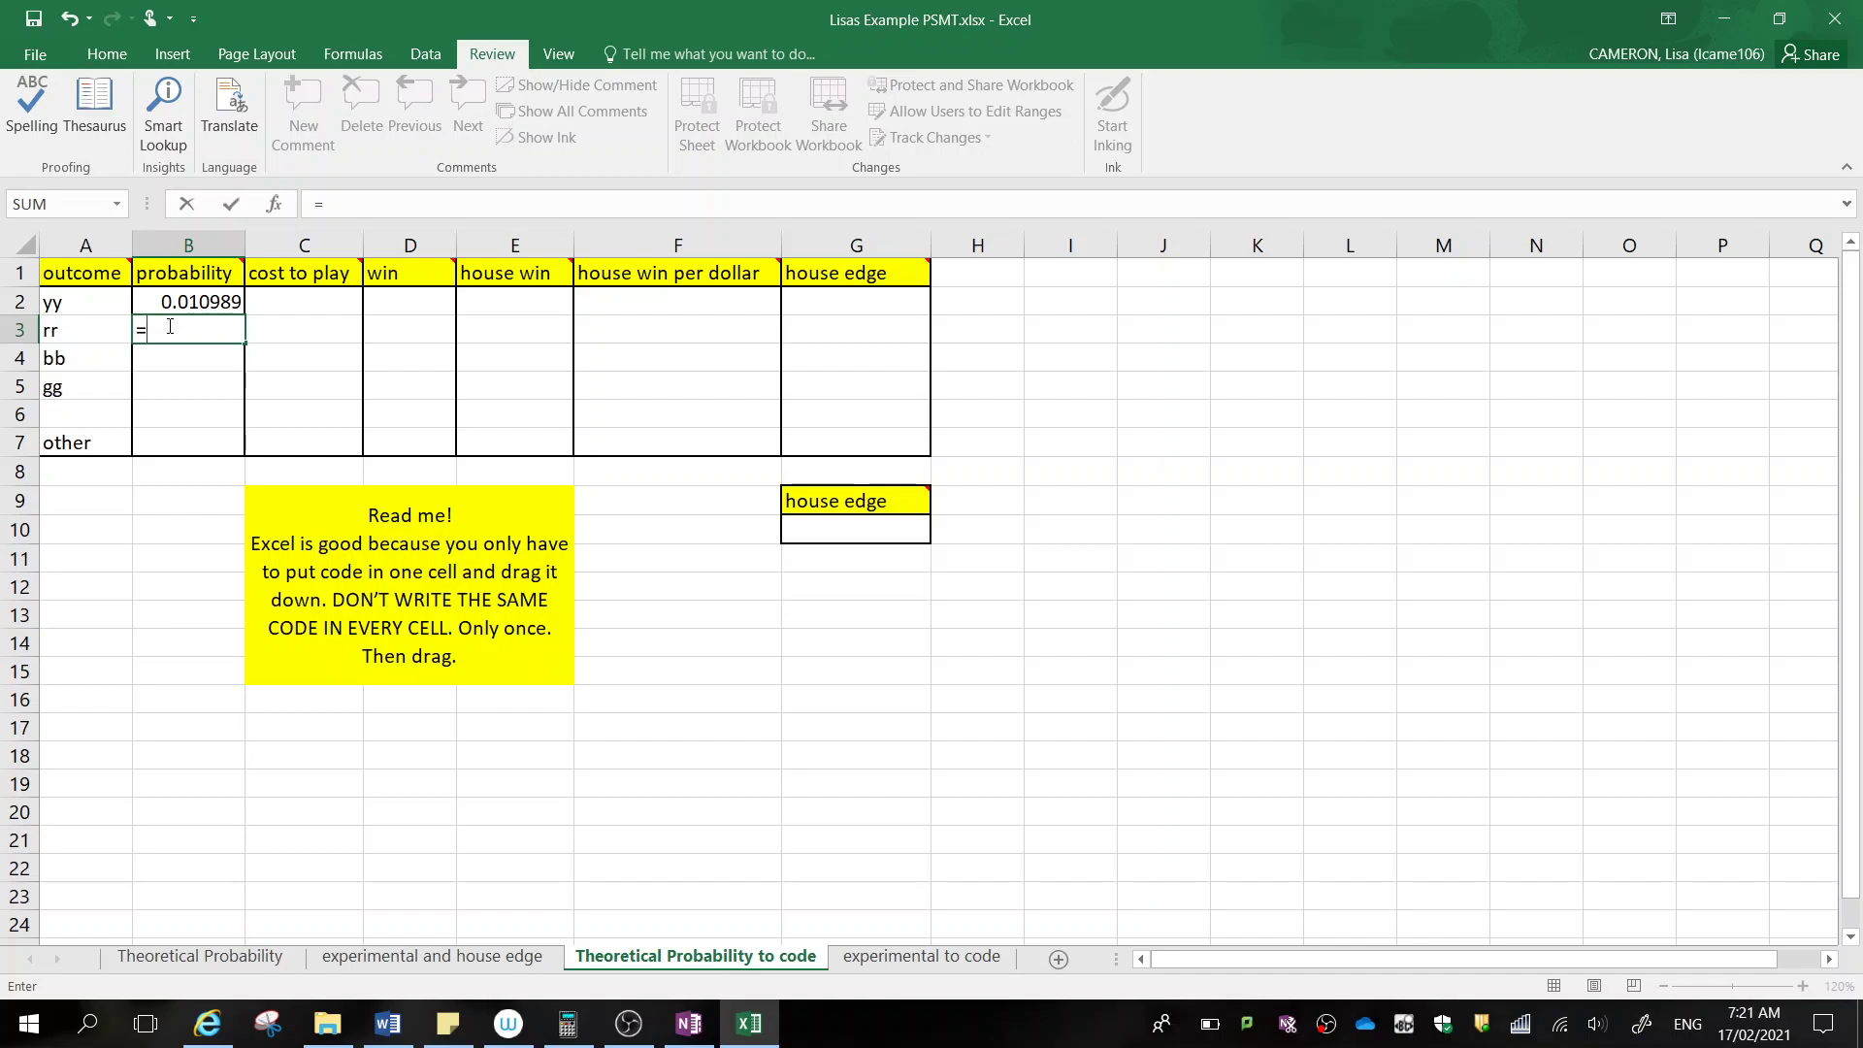
pyautogui.write('3/91')
pyautogui.press('Return')
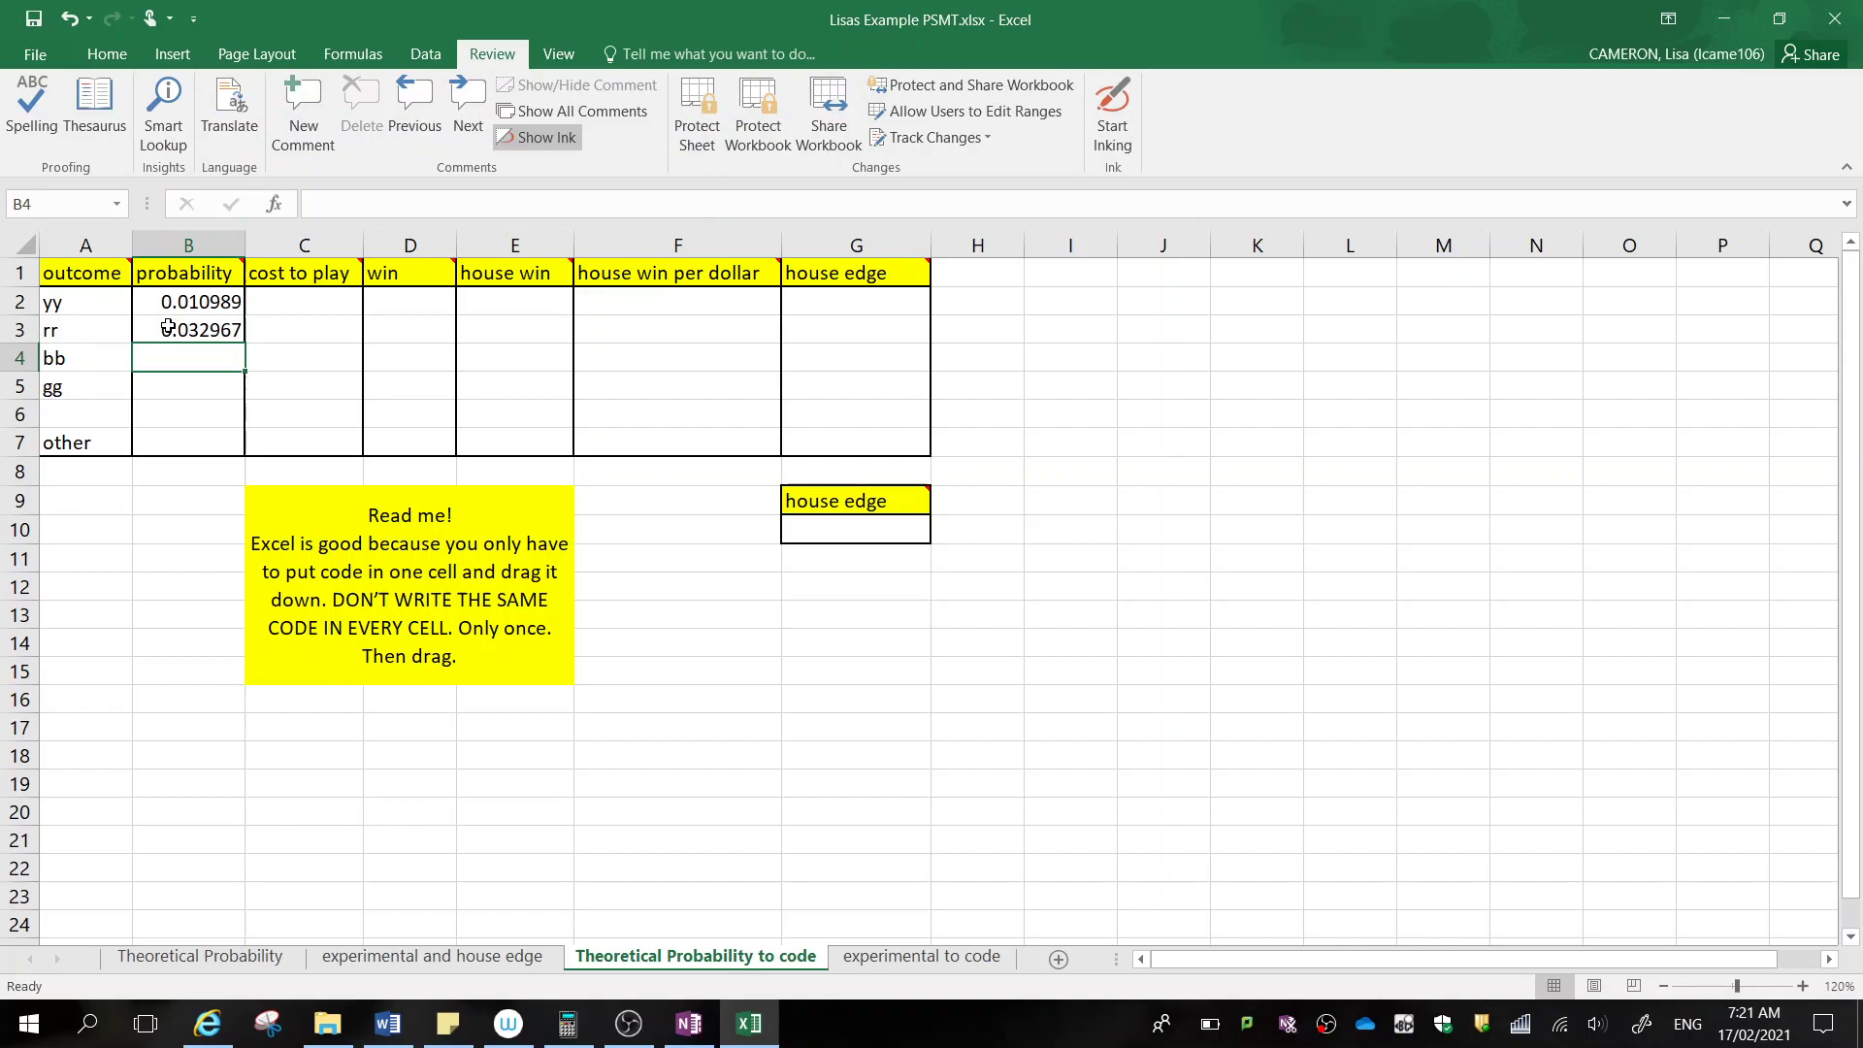
pyautogui.write('=6/')
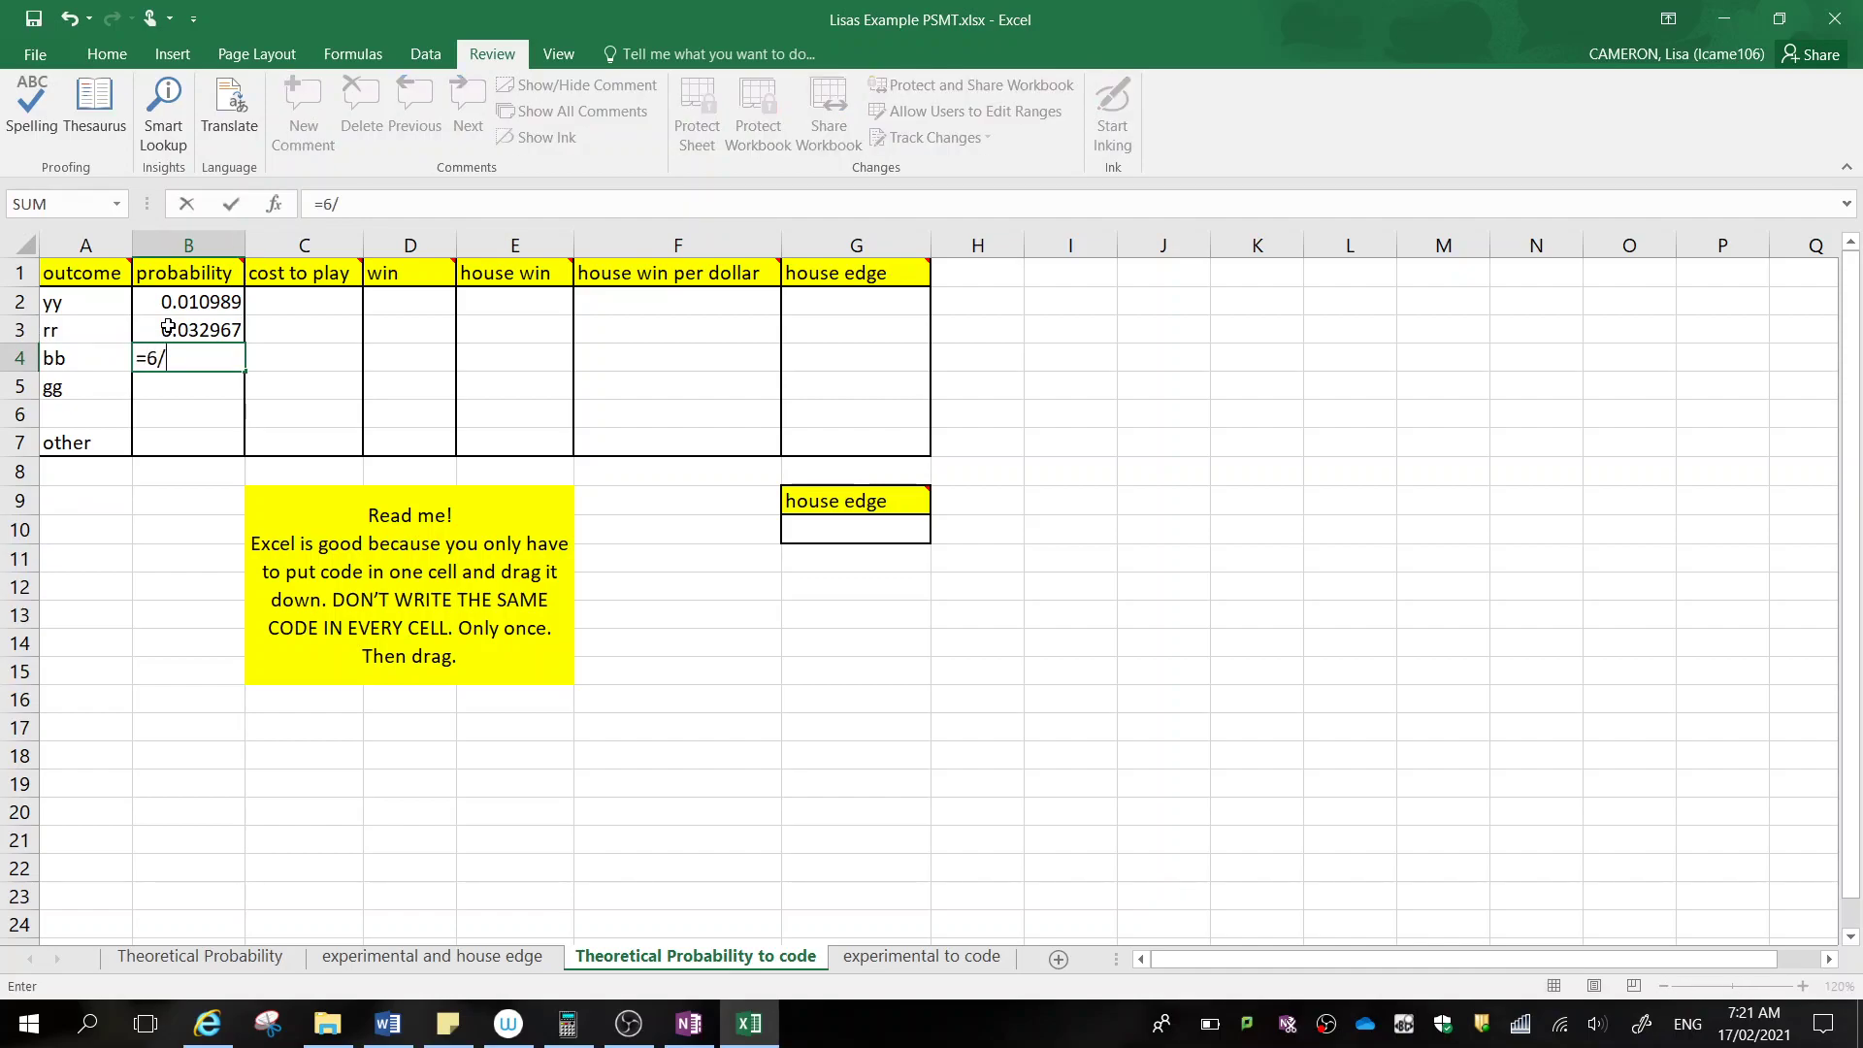
pyautogui.write('91')
pyautogui.press('Return')
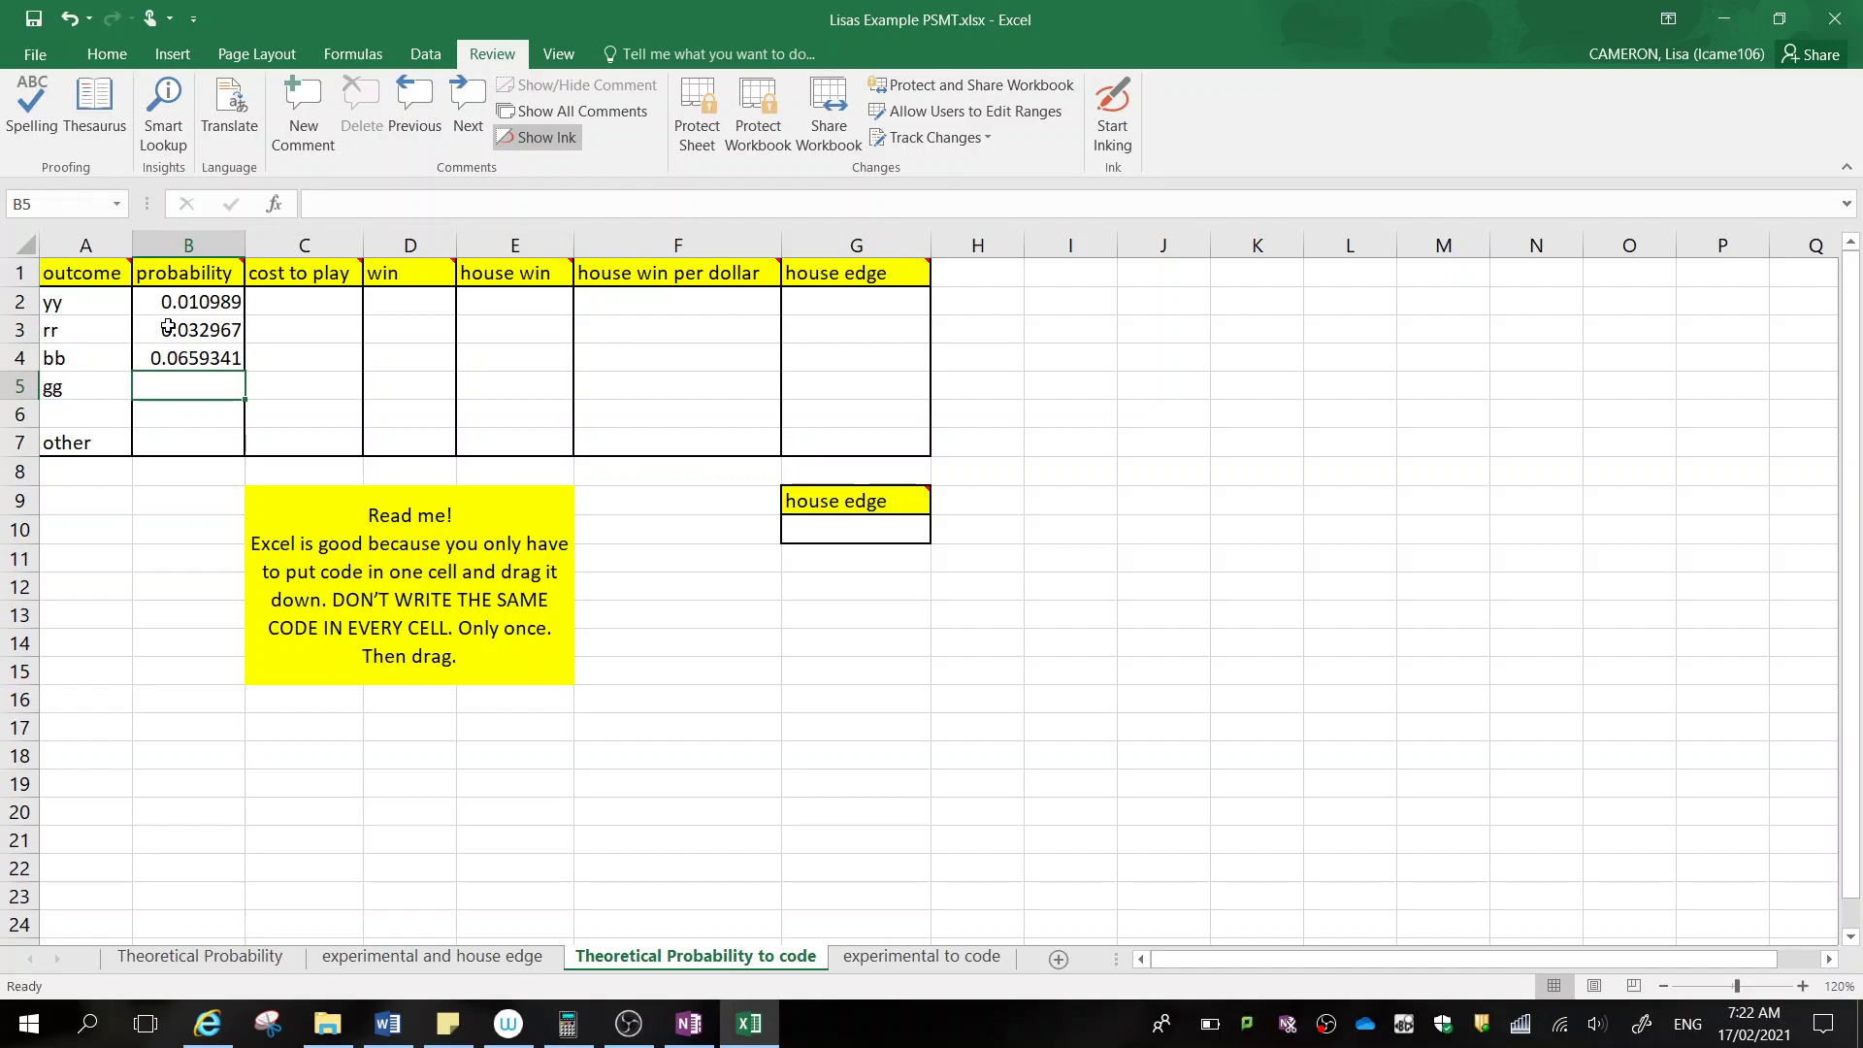
pyautogui.write('10')
pyautogui.press('BackSpace')
pyautogui.press('BackSpace')
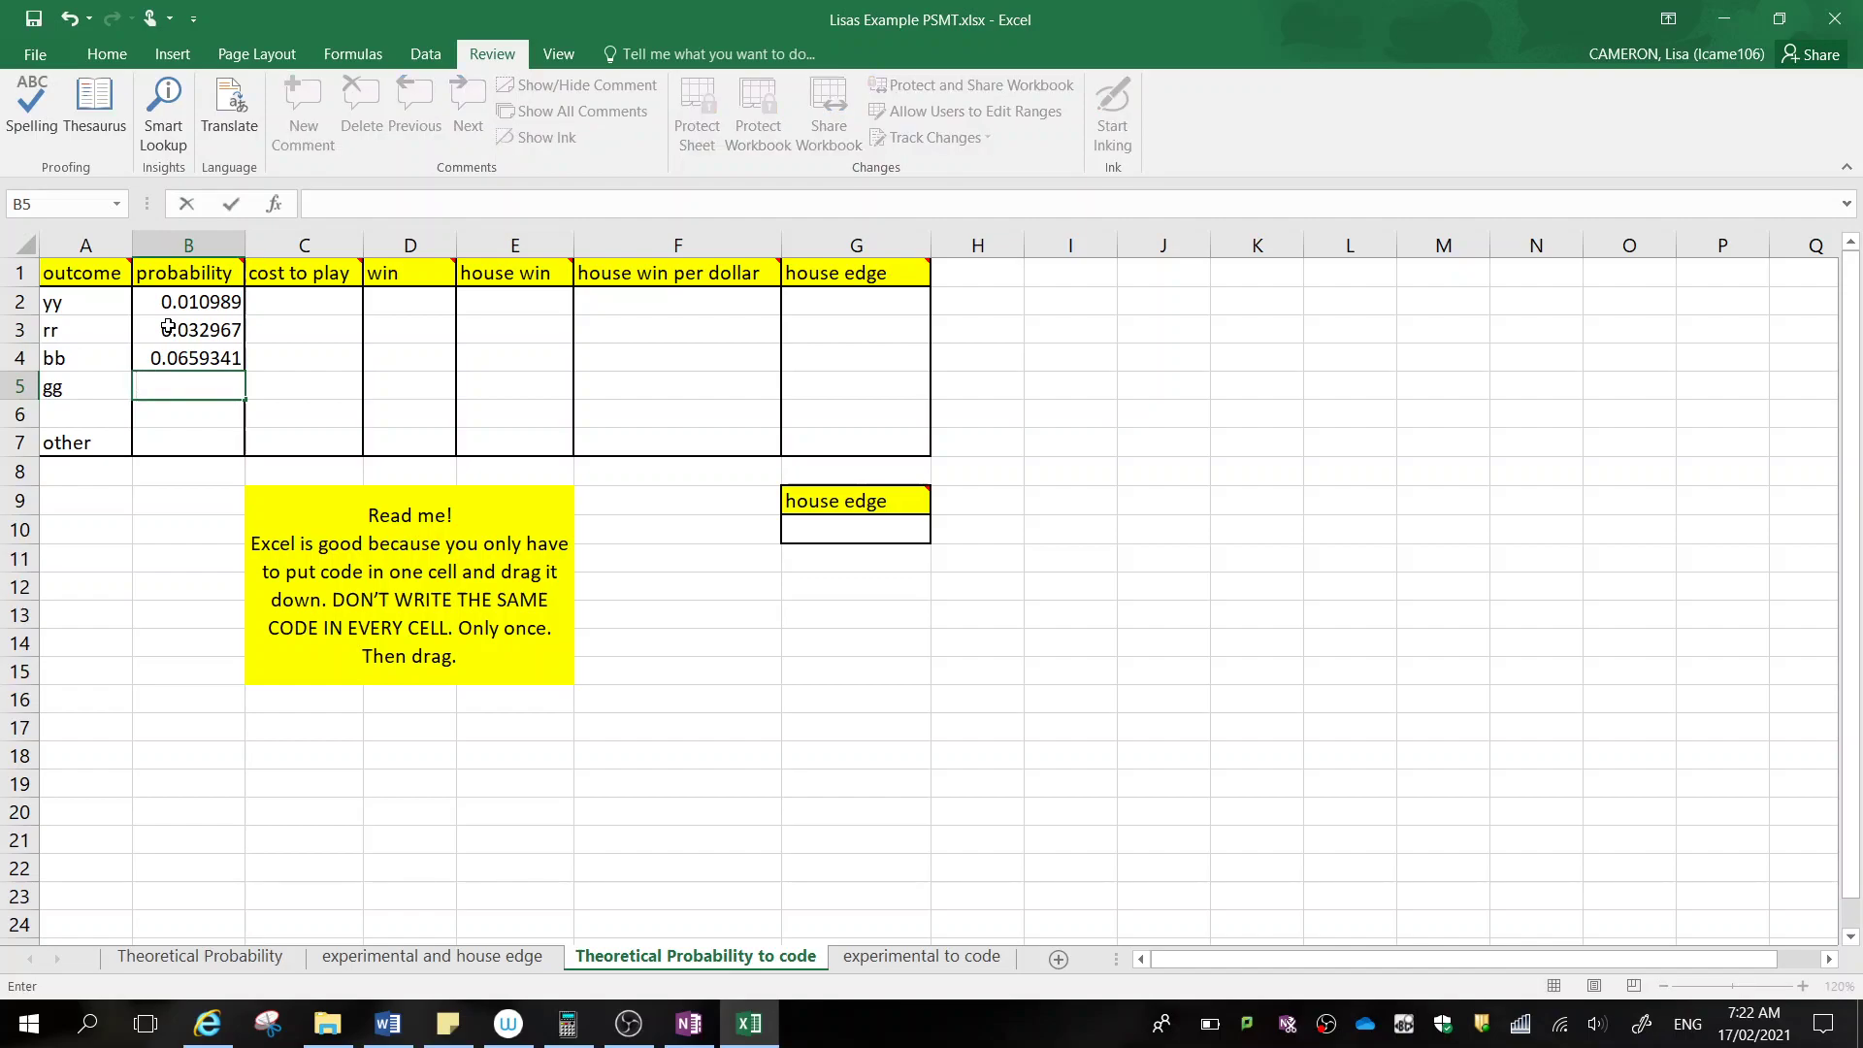
pyautogui.write('=10/91')
pyautogui.press('Return')
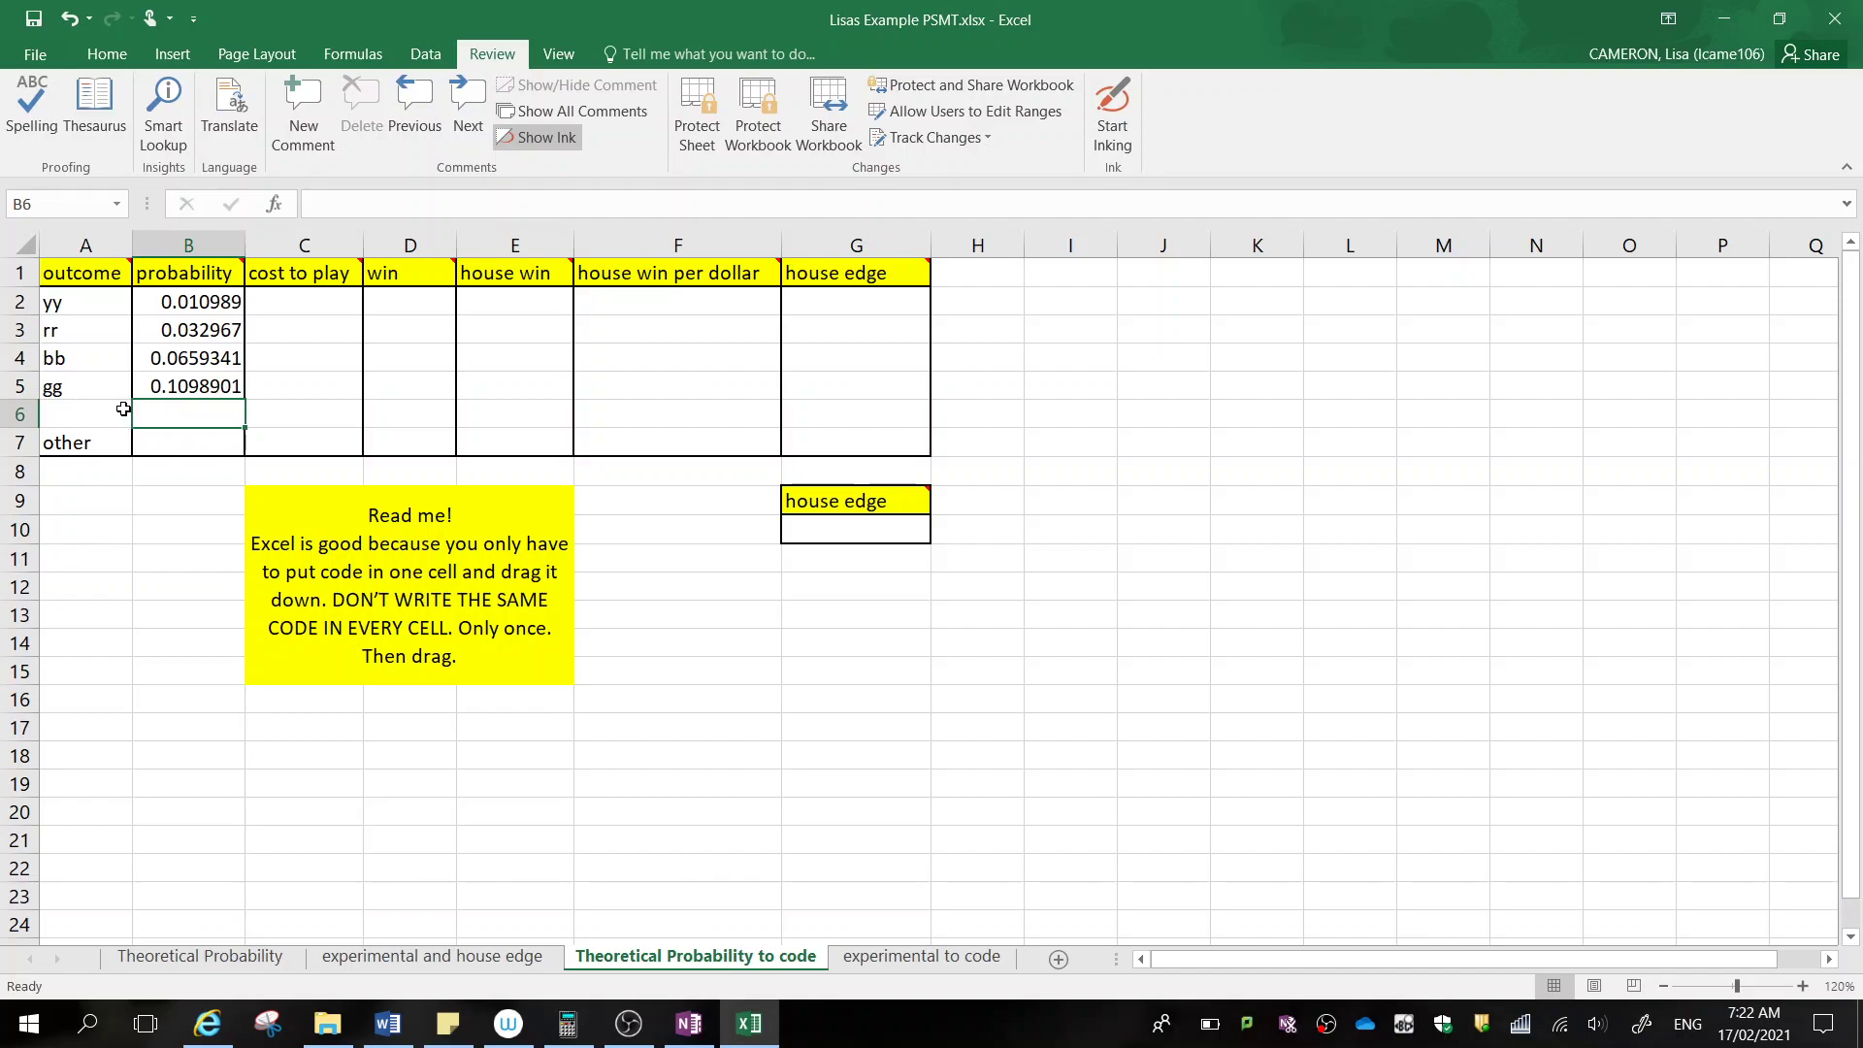
pyautogui.click(151, 445)
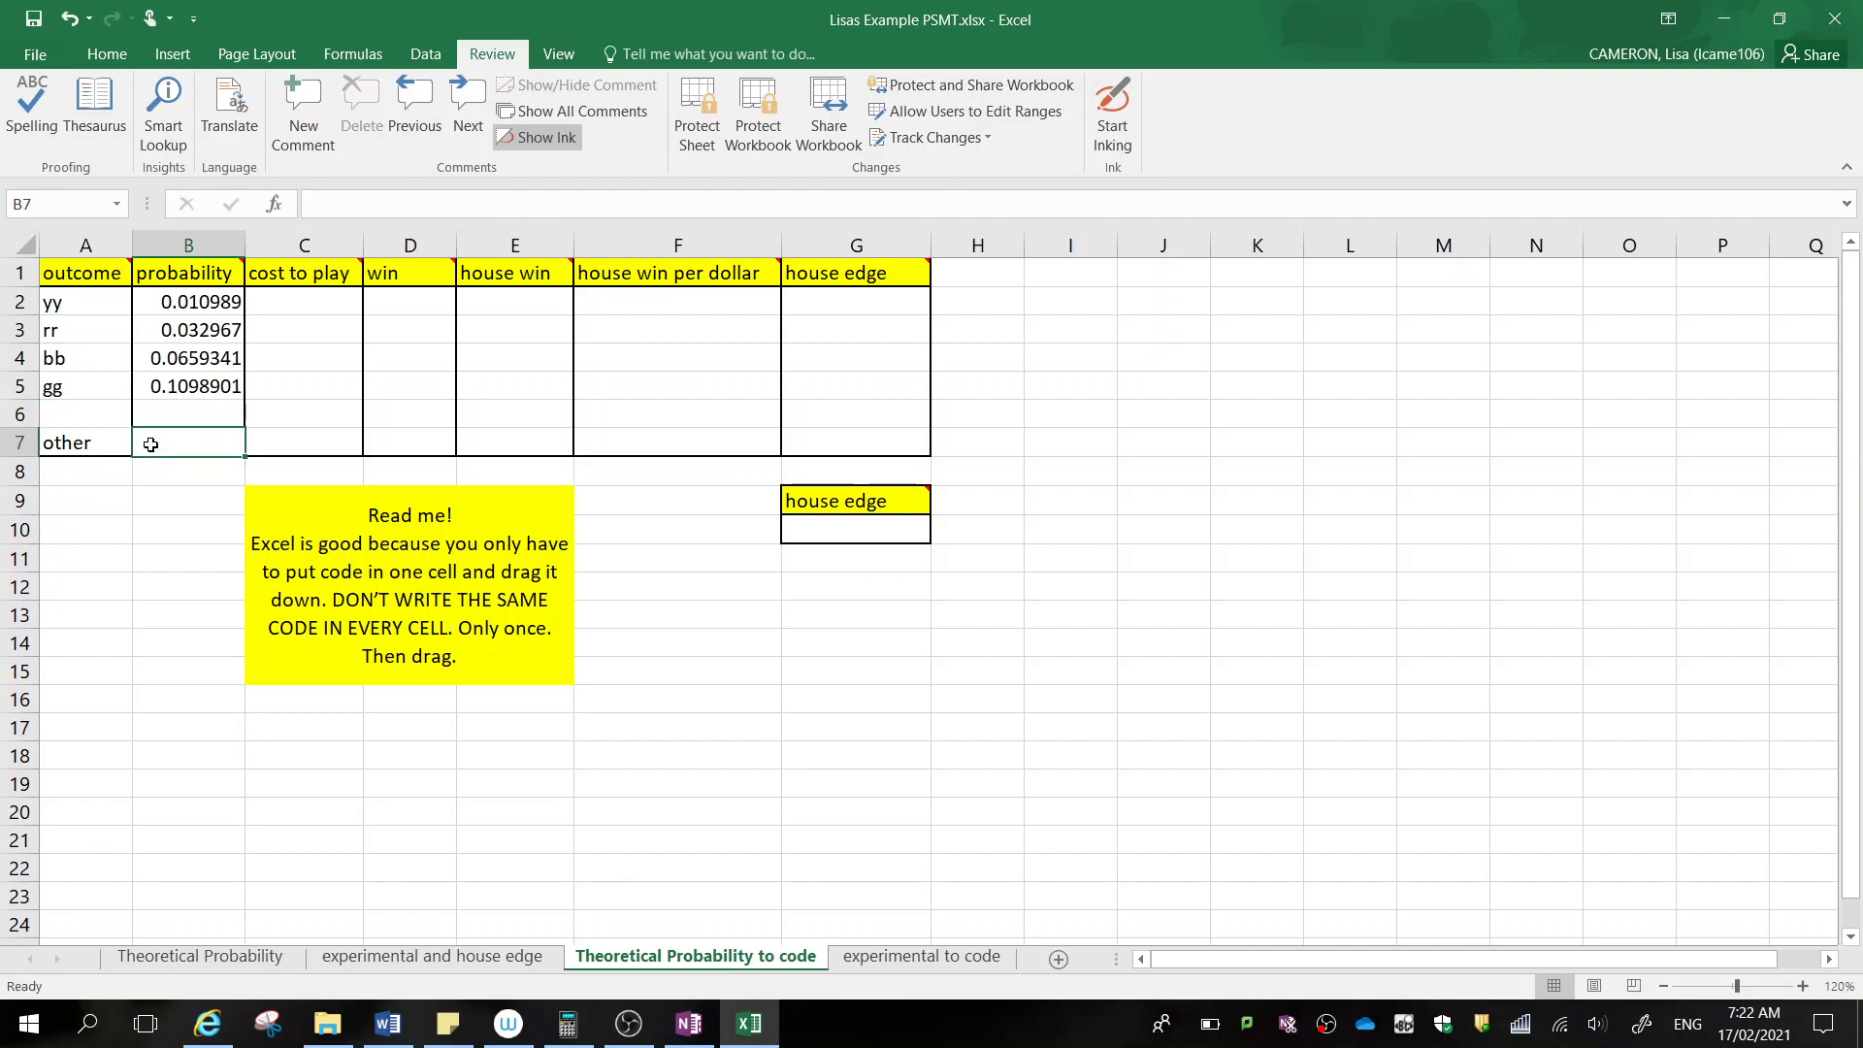
# Enter =1-(SUM(B2:B5)) in B7, accepting Excel's suggested correction, to get 0.7802198
pyautogui.write('=')
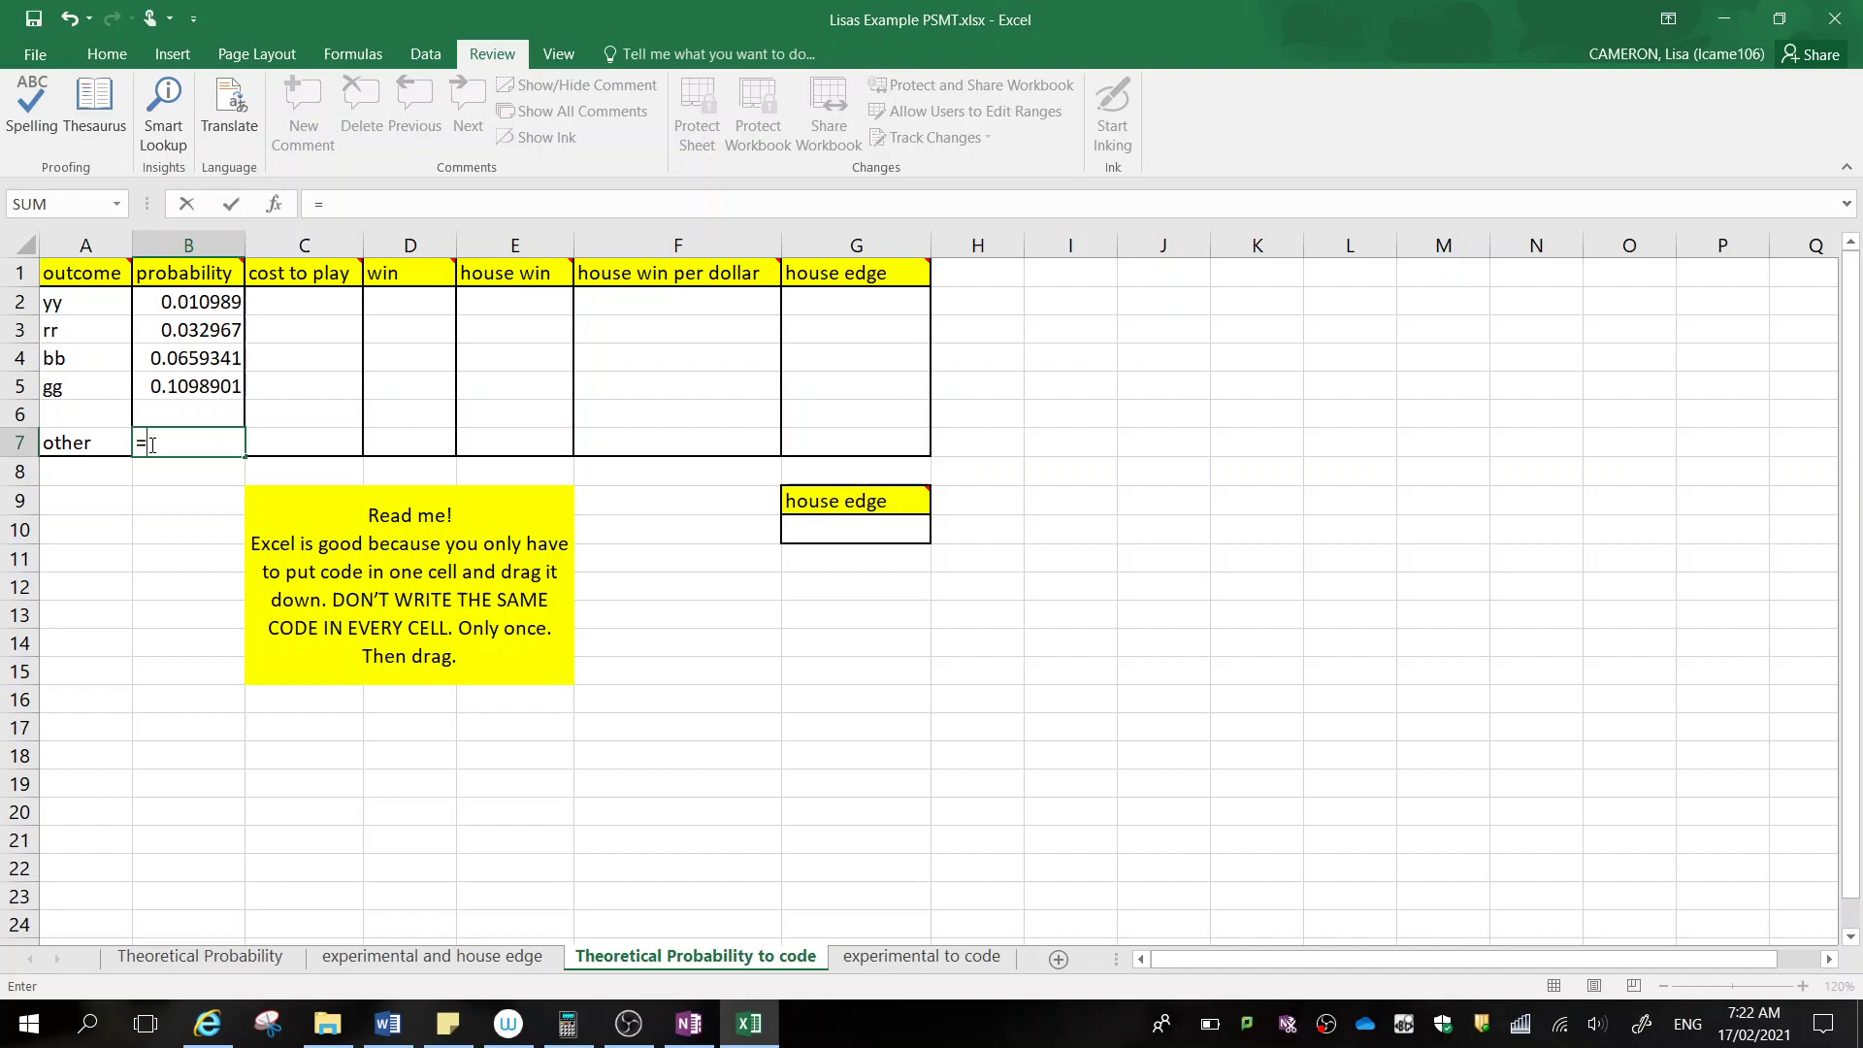
pyautogui.write('1-(sum')
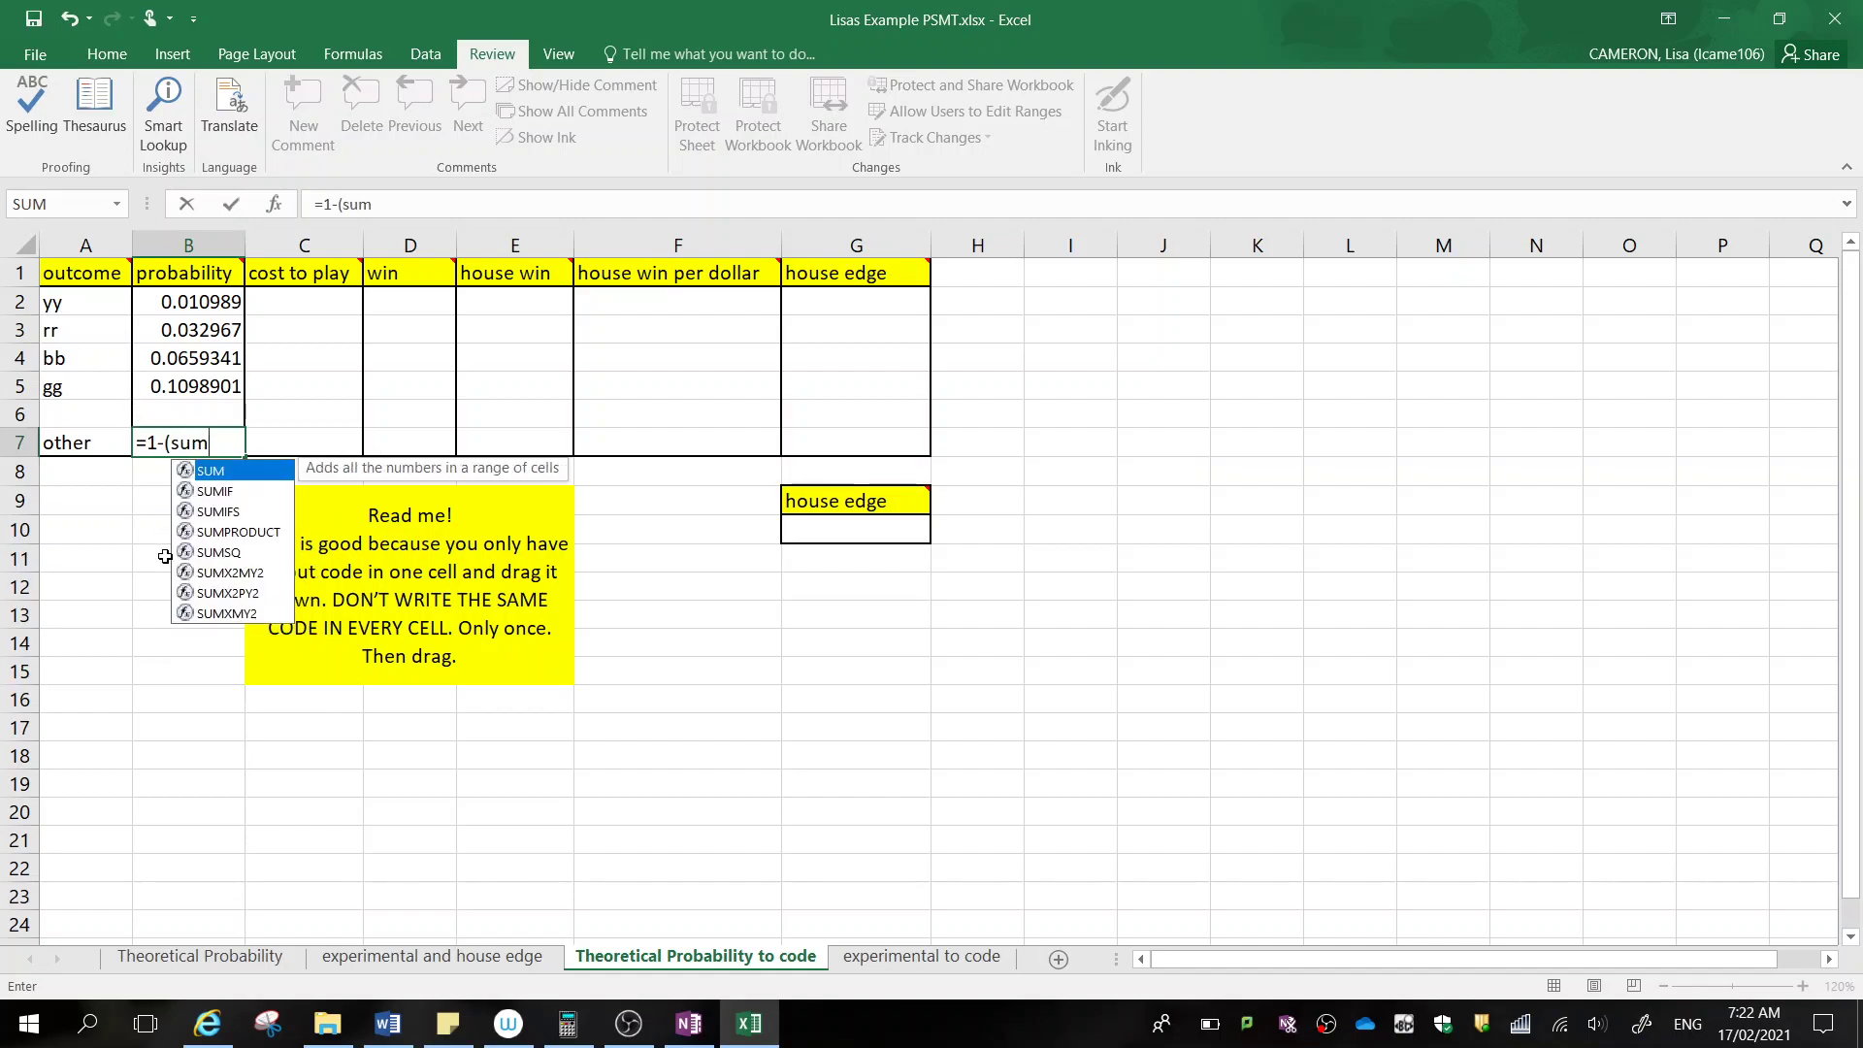
pyautogui.write('(')
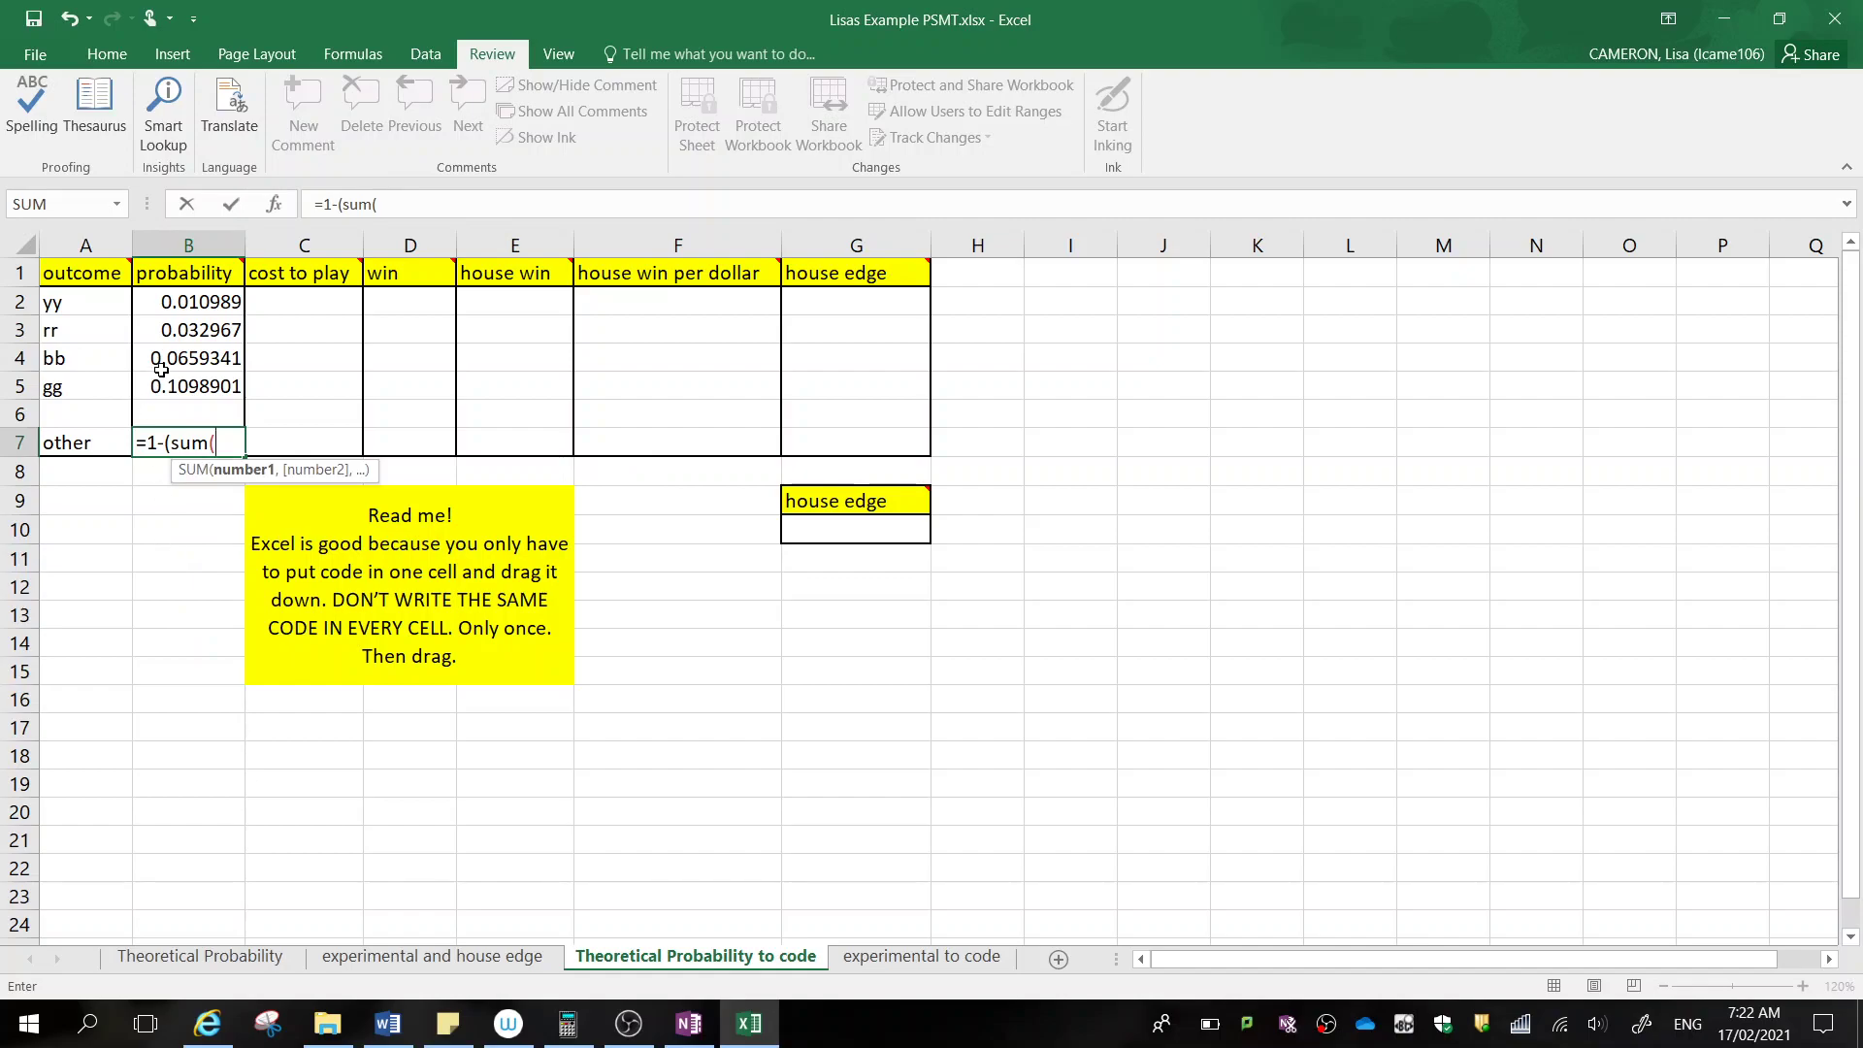
pyautogui.moveTo(201, 303); pyautogui.dragTo(203, 389)
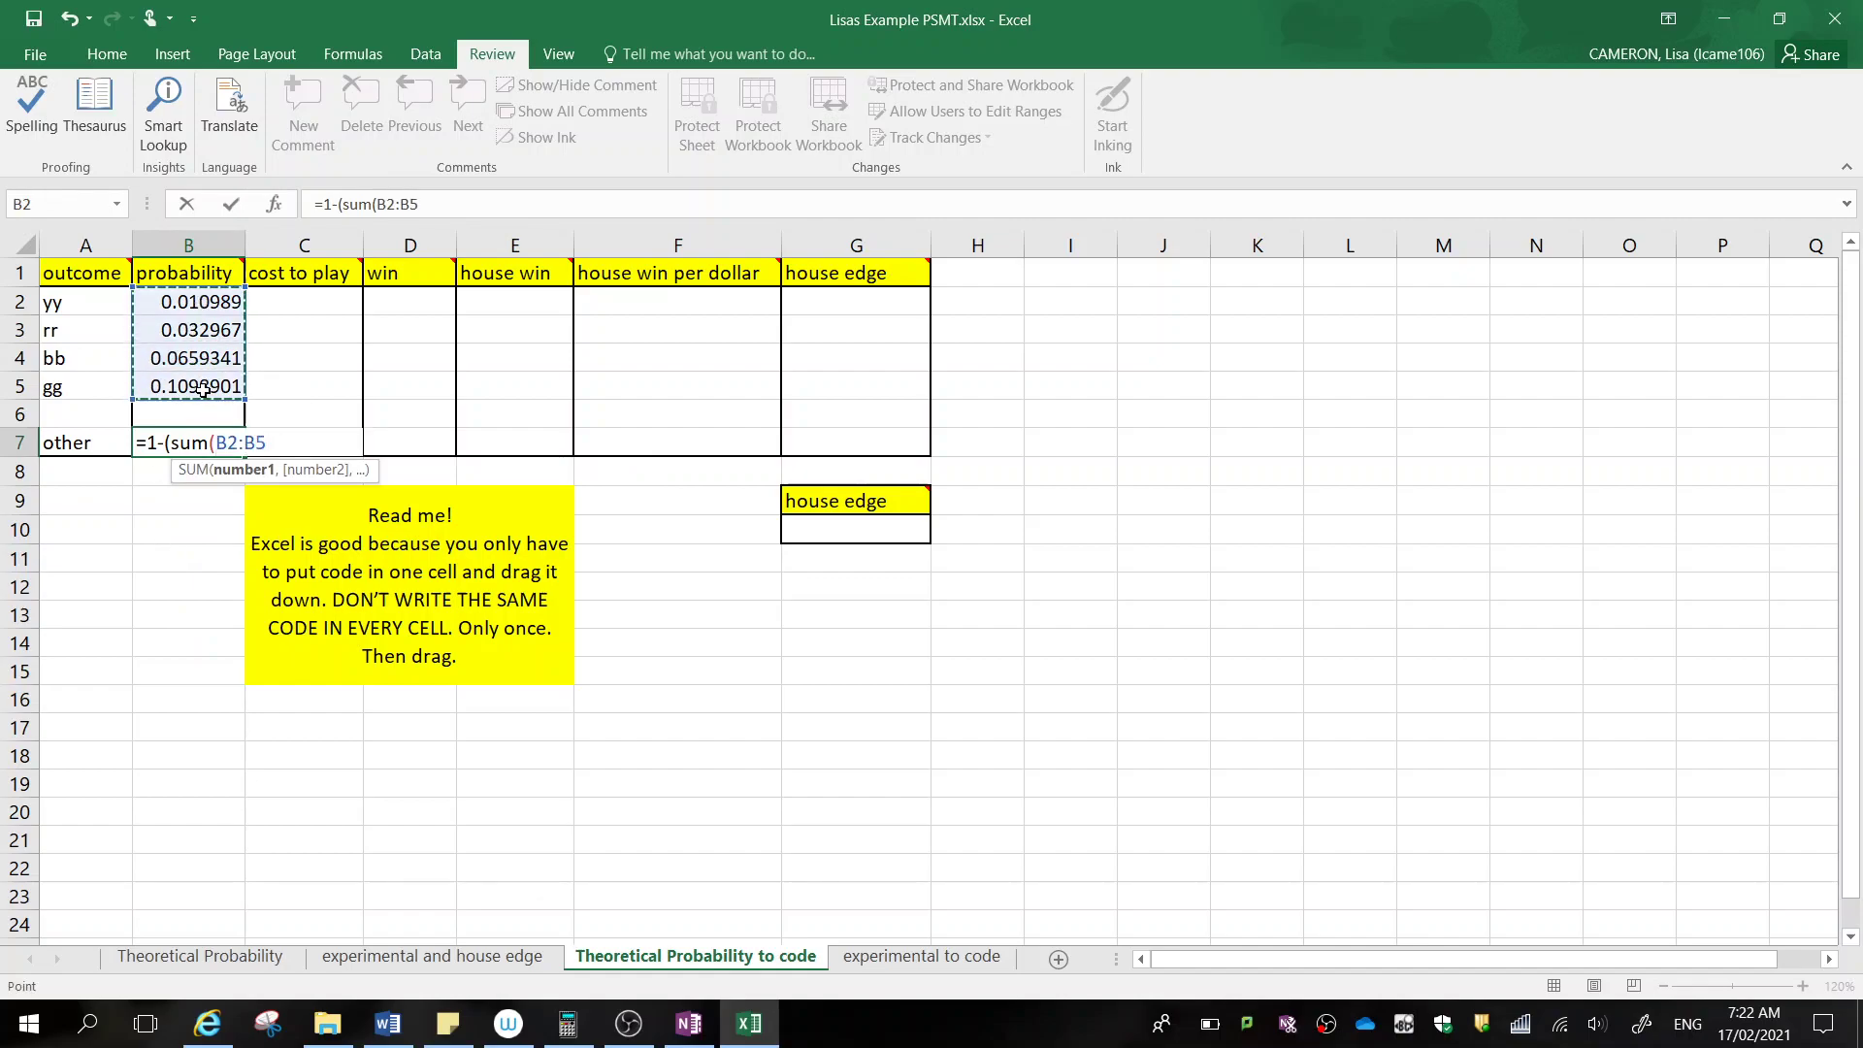
pyautogui.write(')')
pyautogui.press('Return')
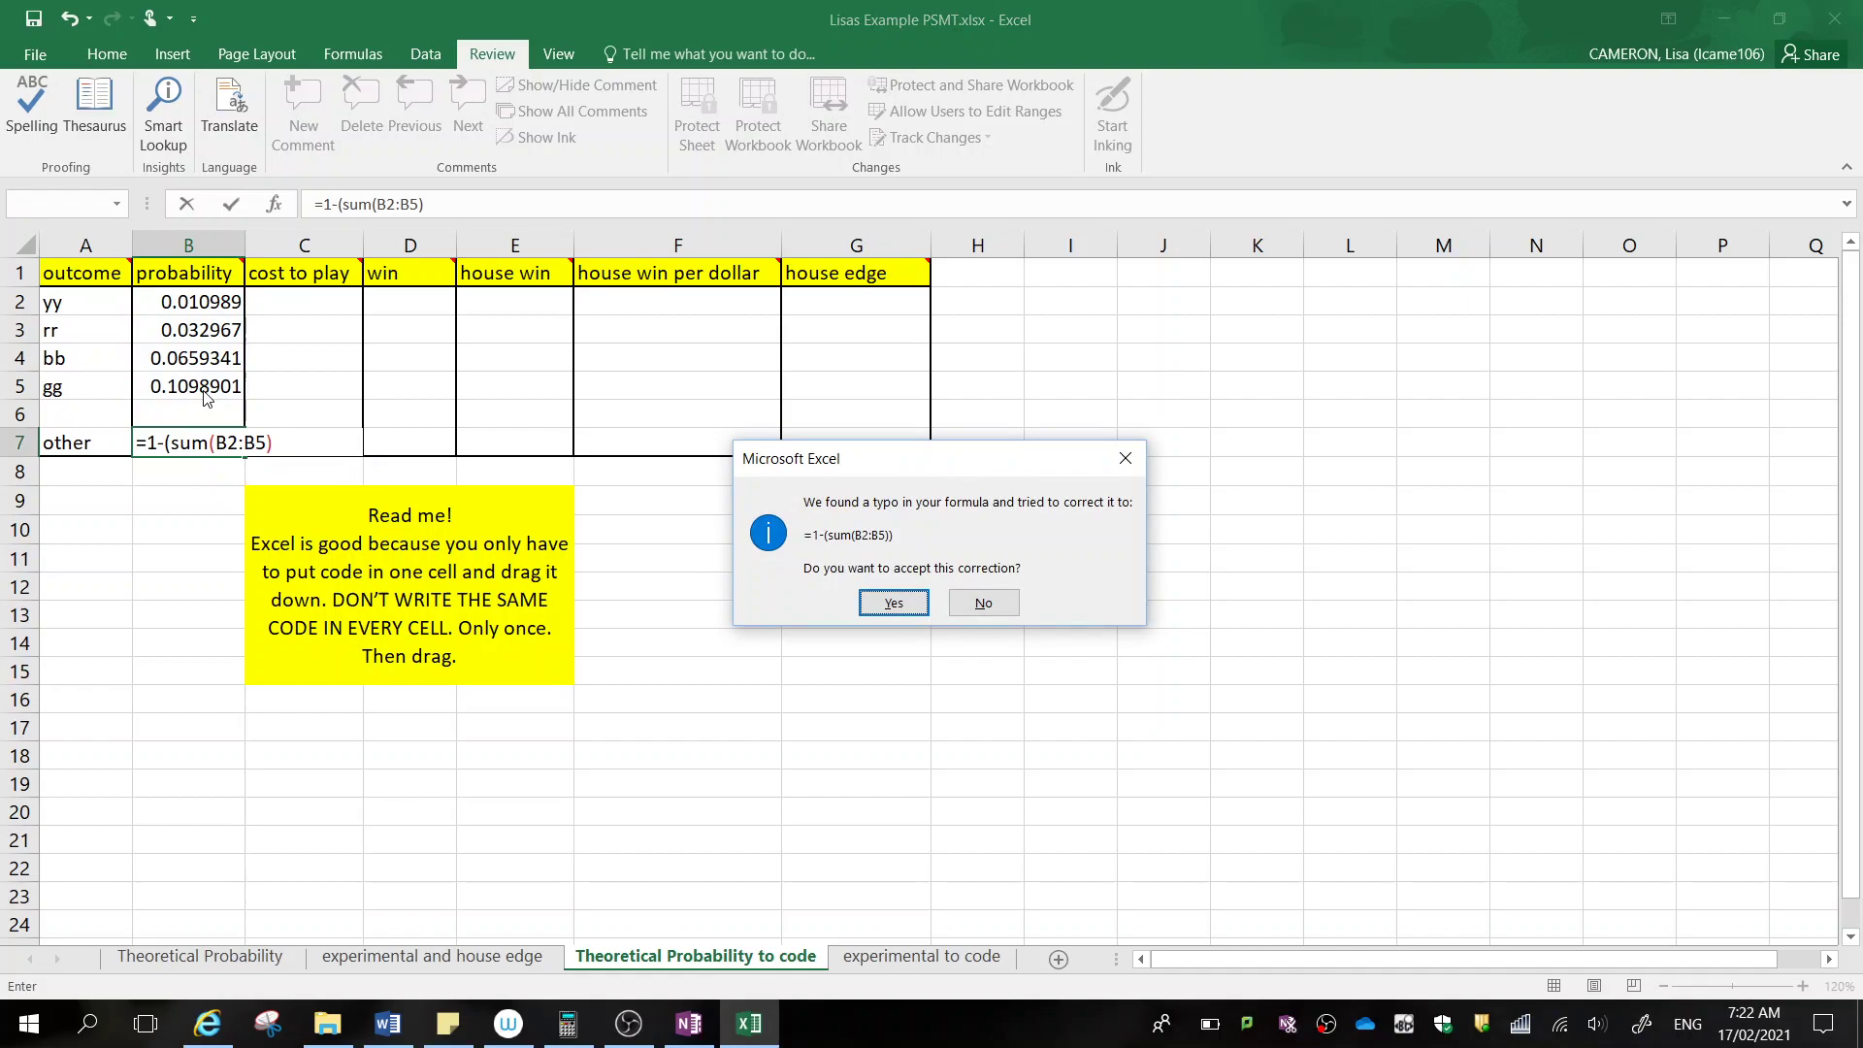
pyautogui.click(894, 603)
pyautogui.click(901, 604)
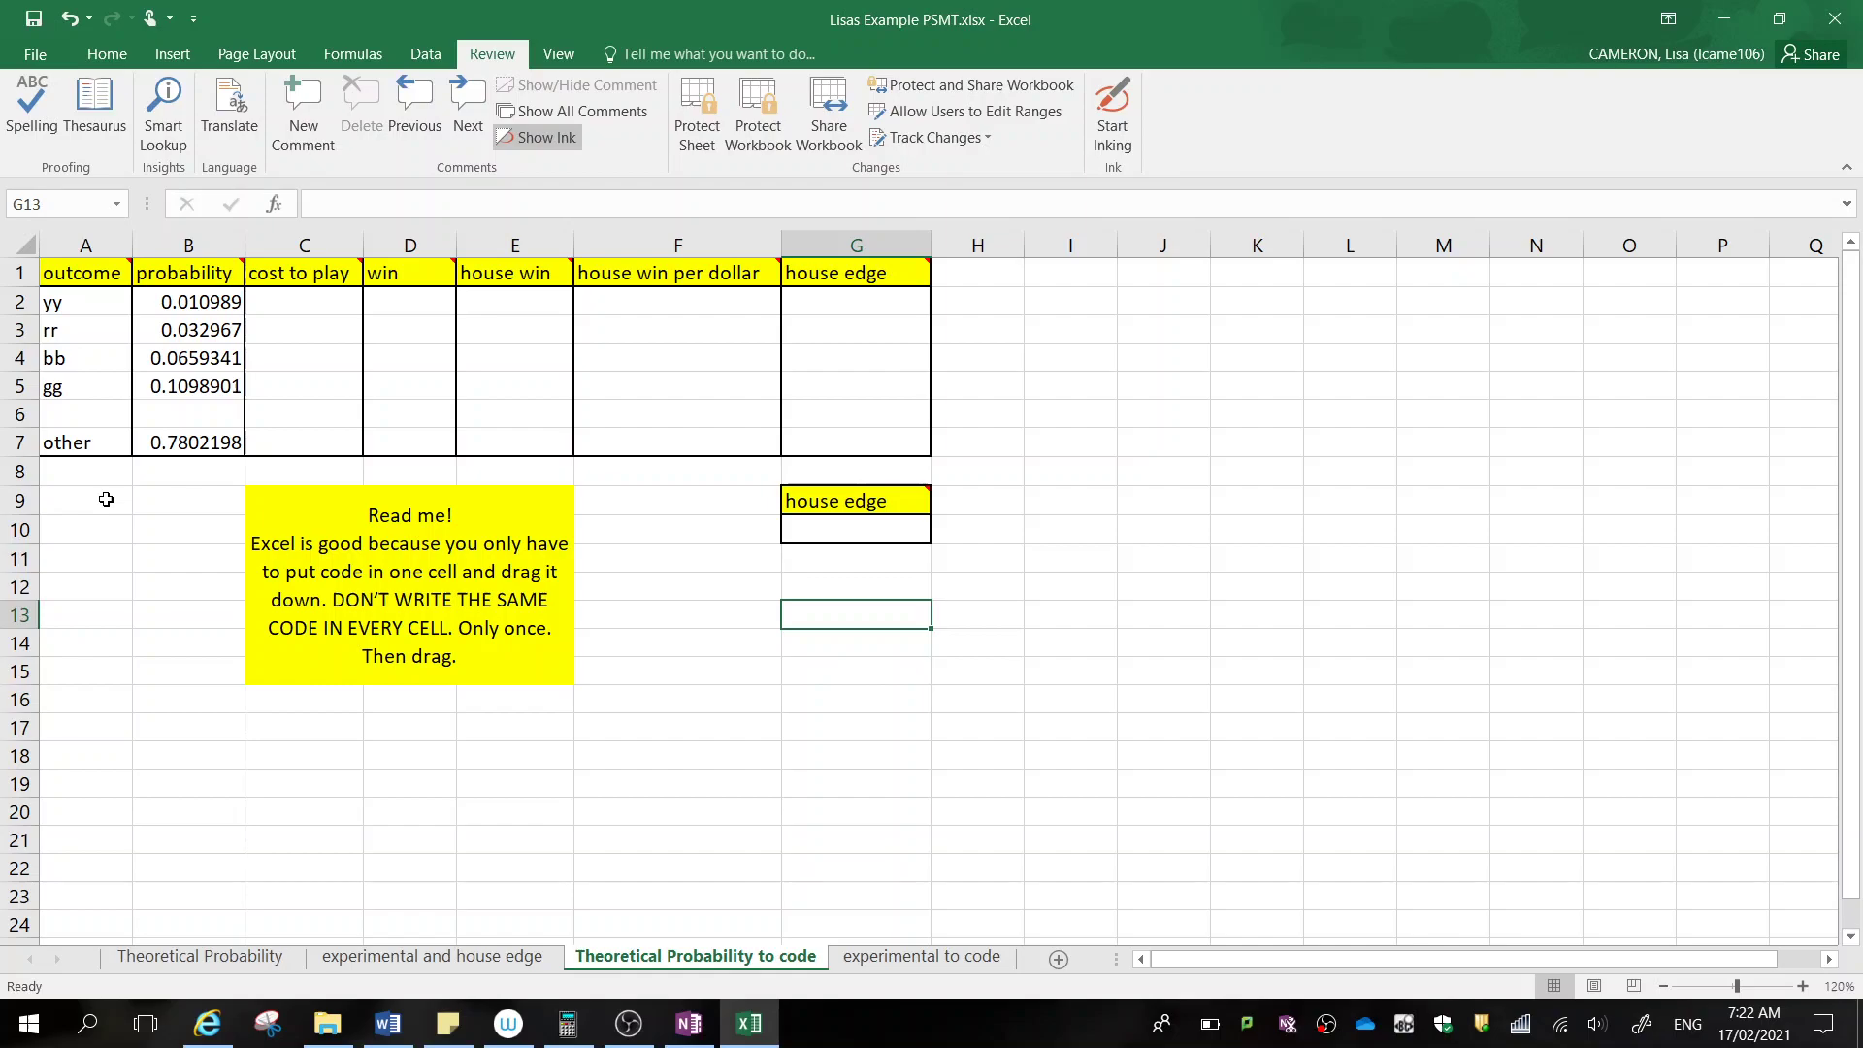
# Enter a cost to play of 3 for all five outcomes in column C
pyautogui.click(337, 308)
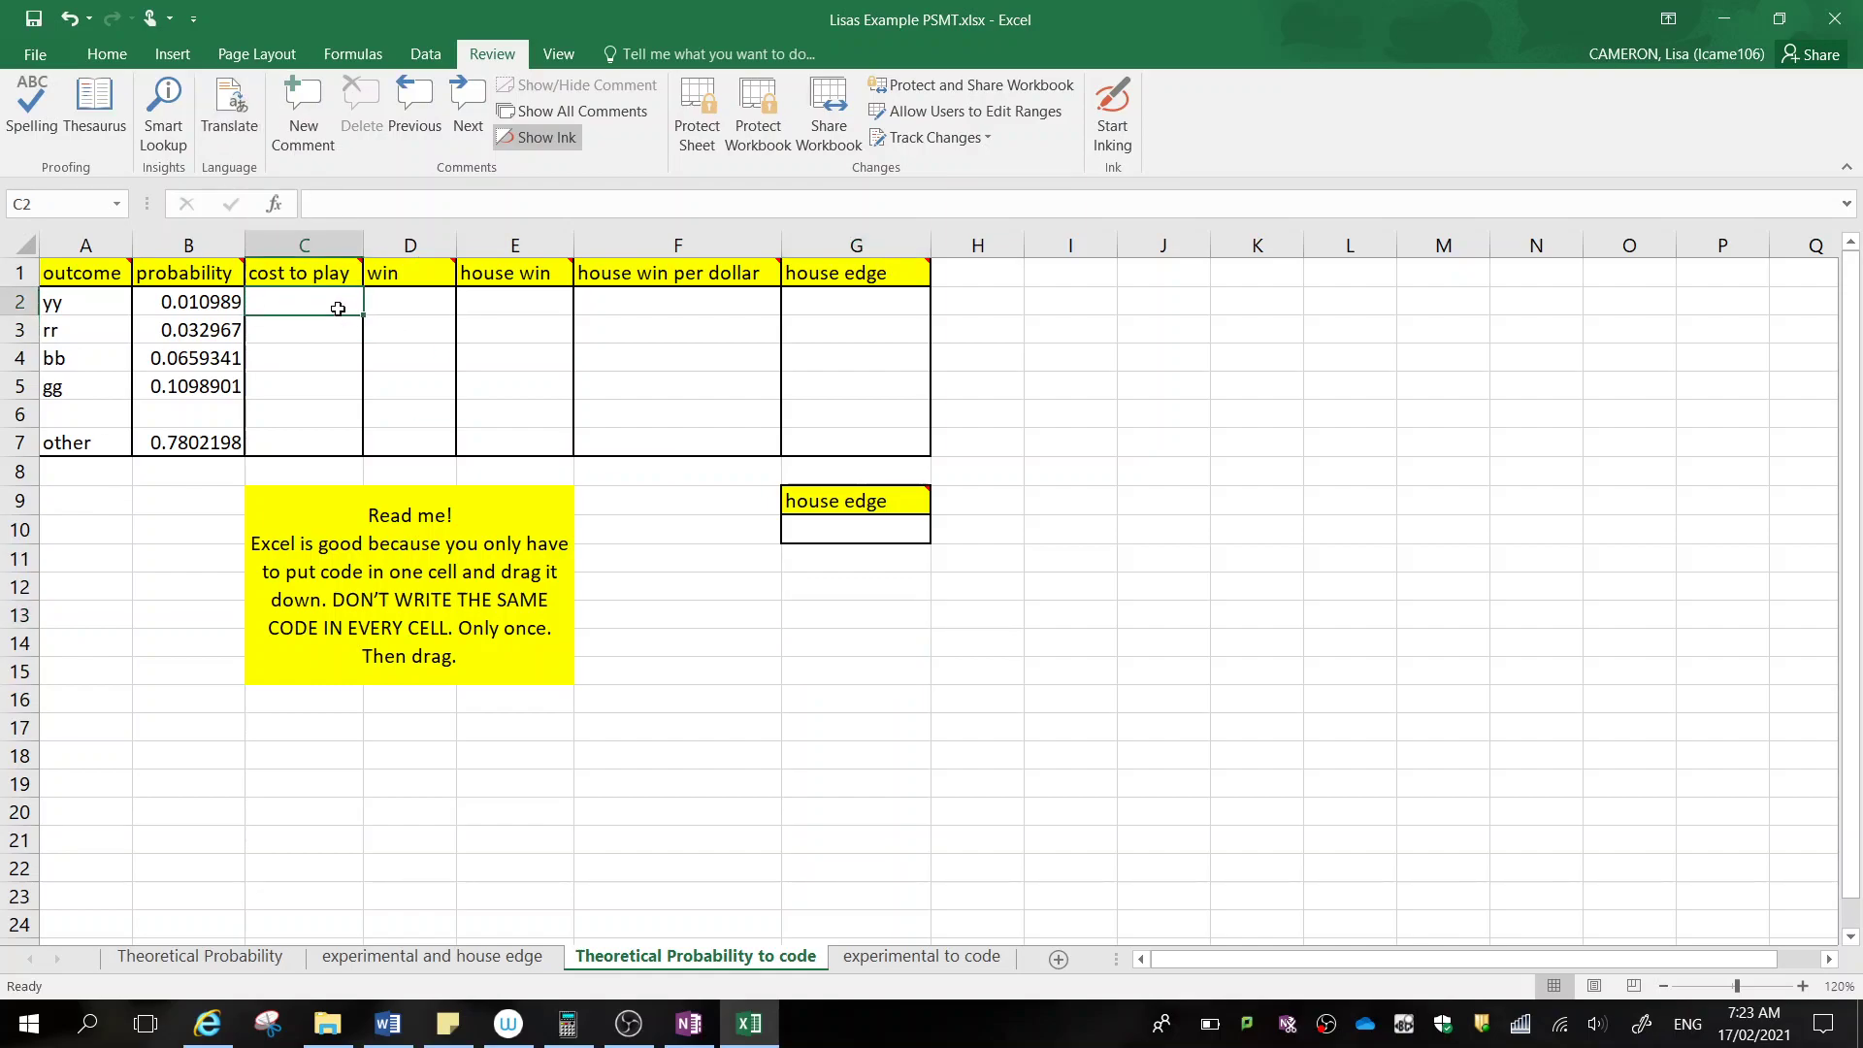
pyautogui.write('3')
pyautogui.press('Return')
pyautogui.write('3')
pyautogui.press('Return')
pyautogui.write('3')
pyautogui.press('Return')
pyautogui.write('3')
pyautogui.press('Return')
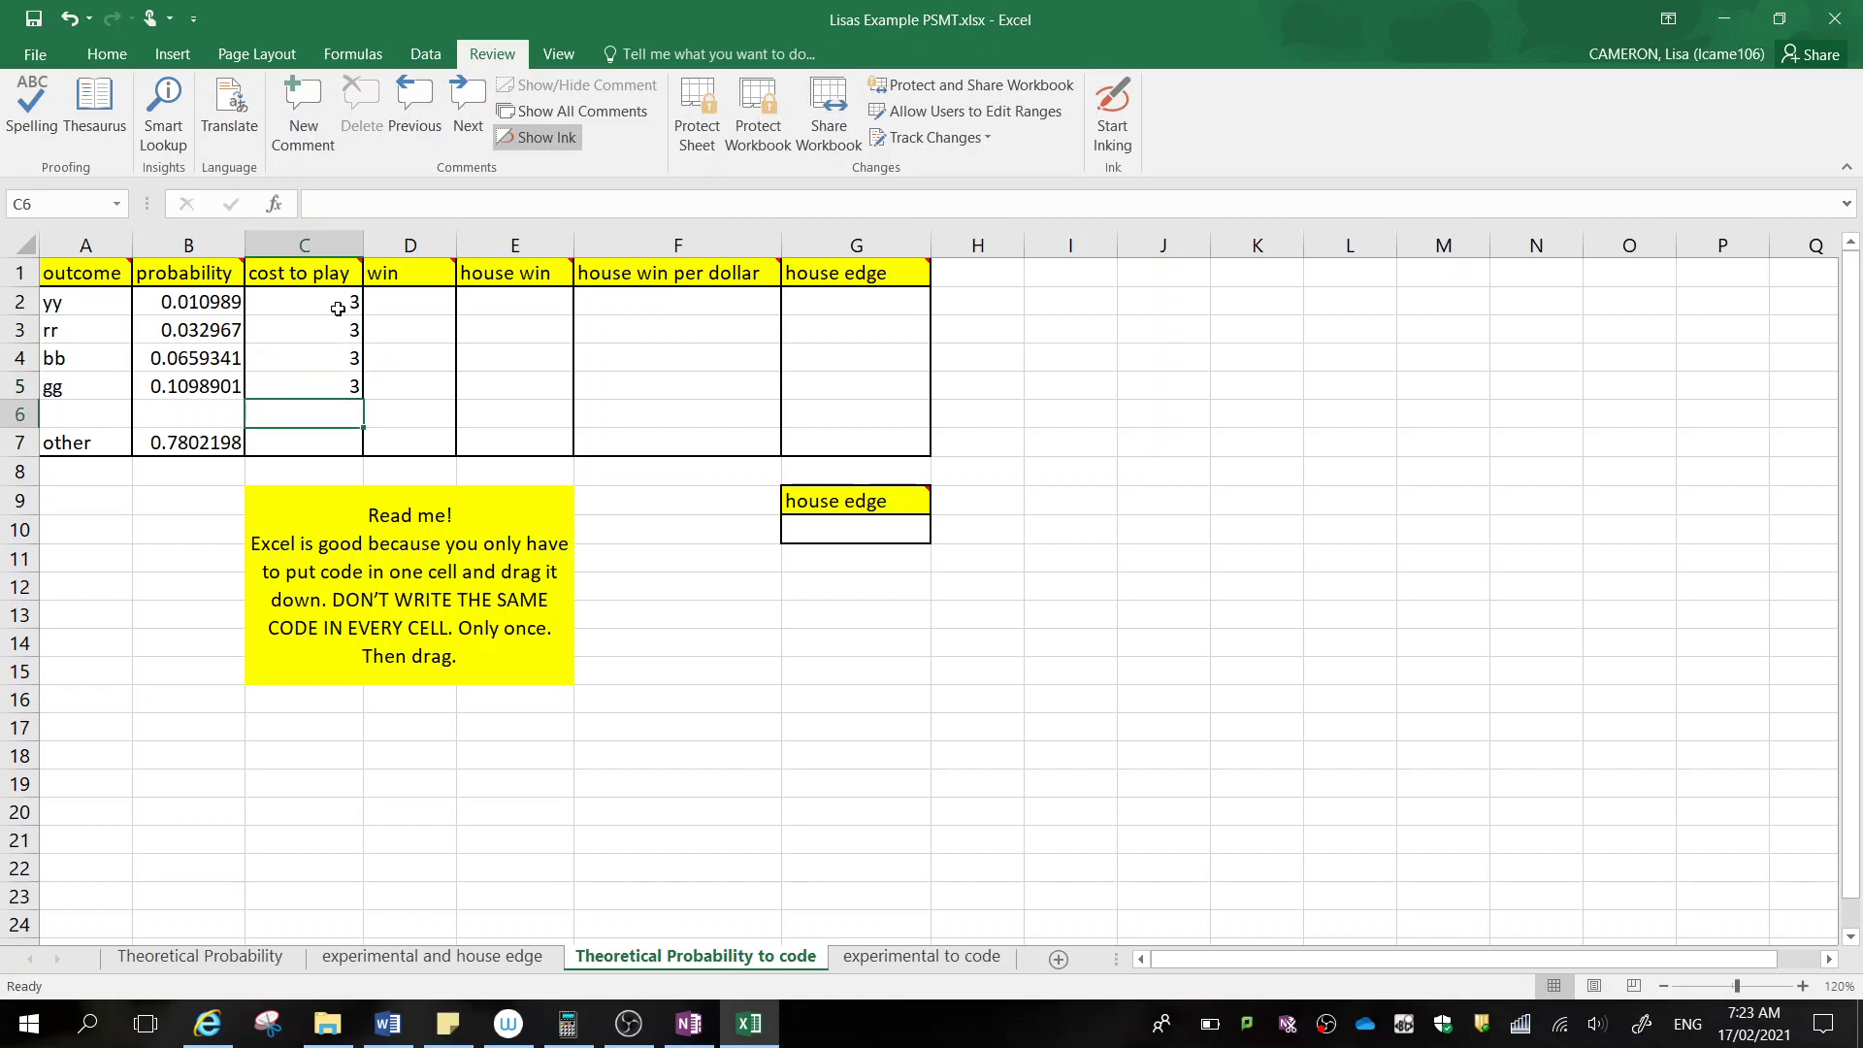
pyautogui.press('Return')
pyautogui.write('3')
pyautogui.press('Tab')
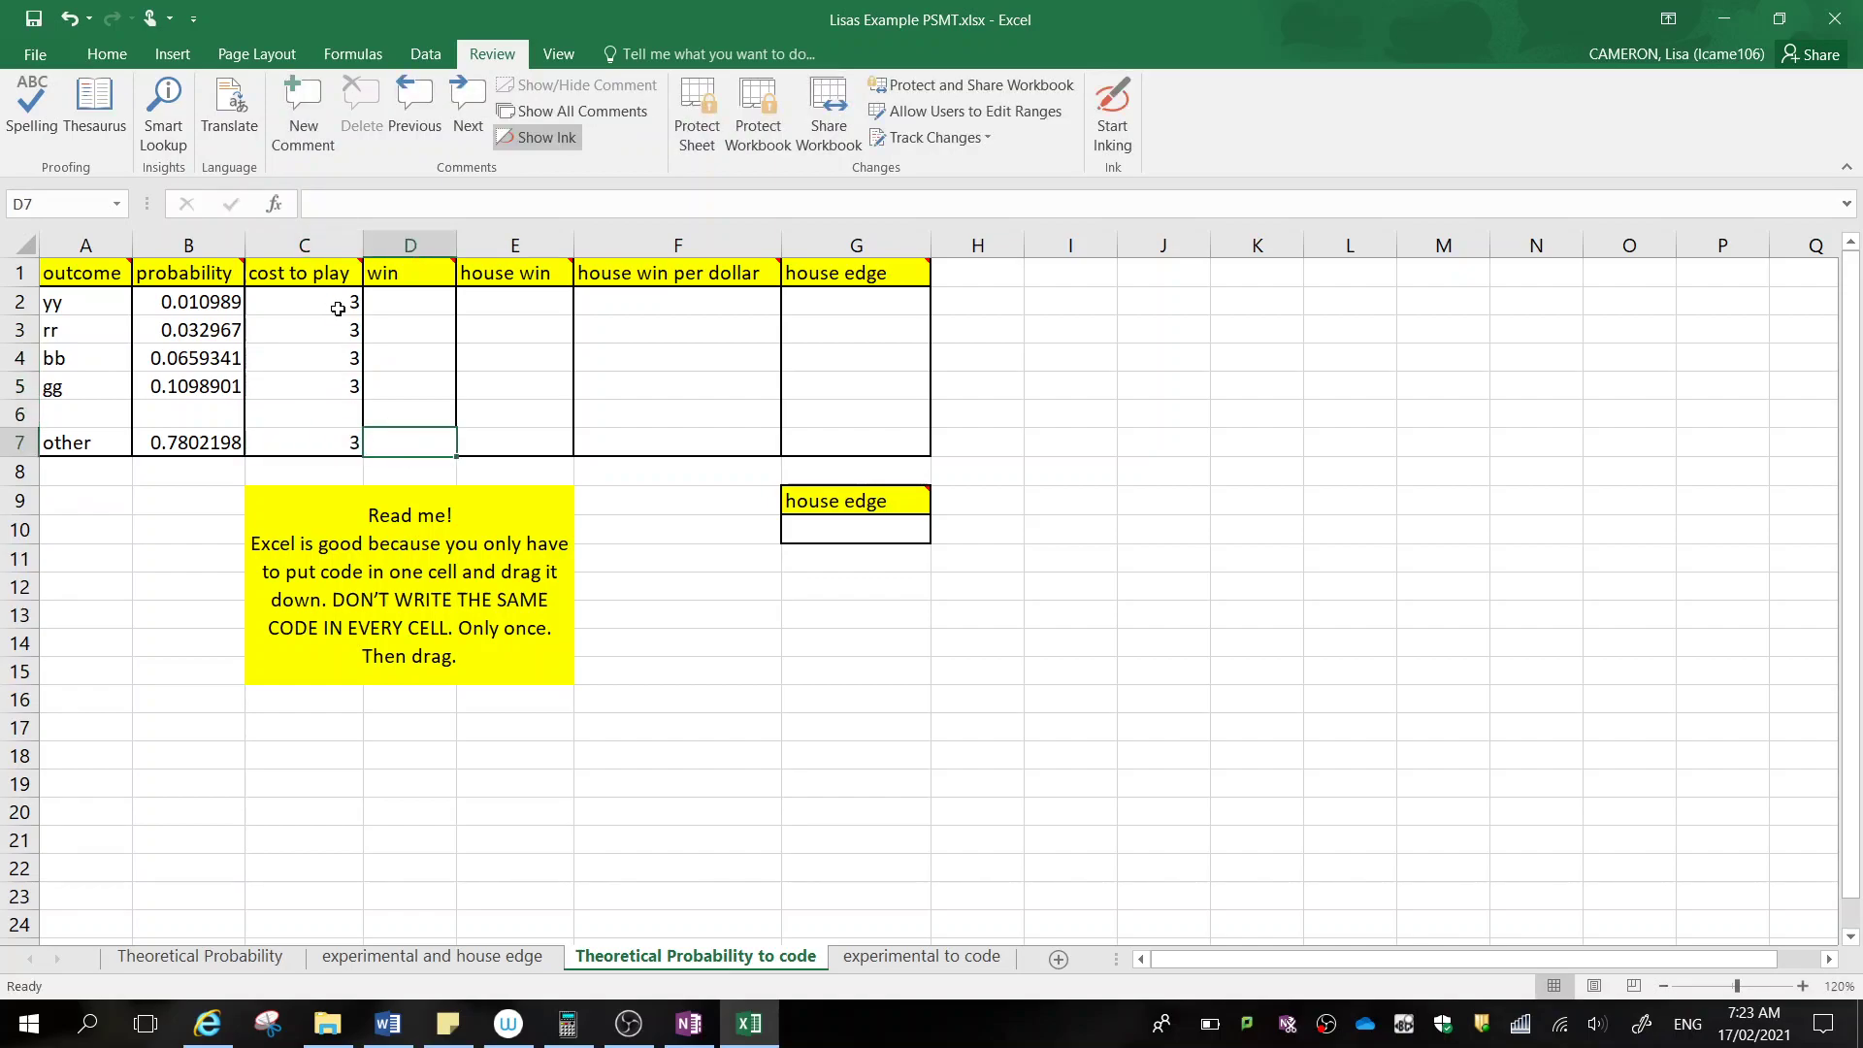
# Enter win values 25, 15, 12 and 10 for yy, rr, bb and gg, and 0 for other
pyautogui.press('Up')
pyautogui.press('Up')
pyautogui.press('Up')
pyautogui.press('Up')
pyautogui.press('Up')
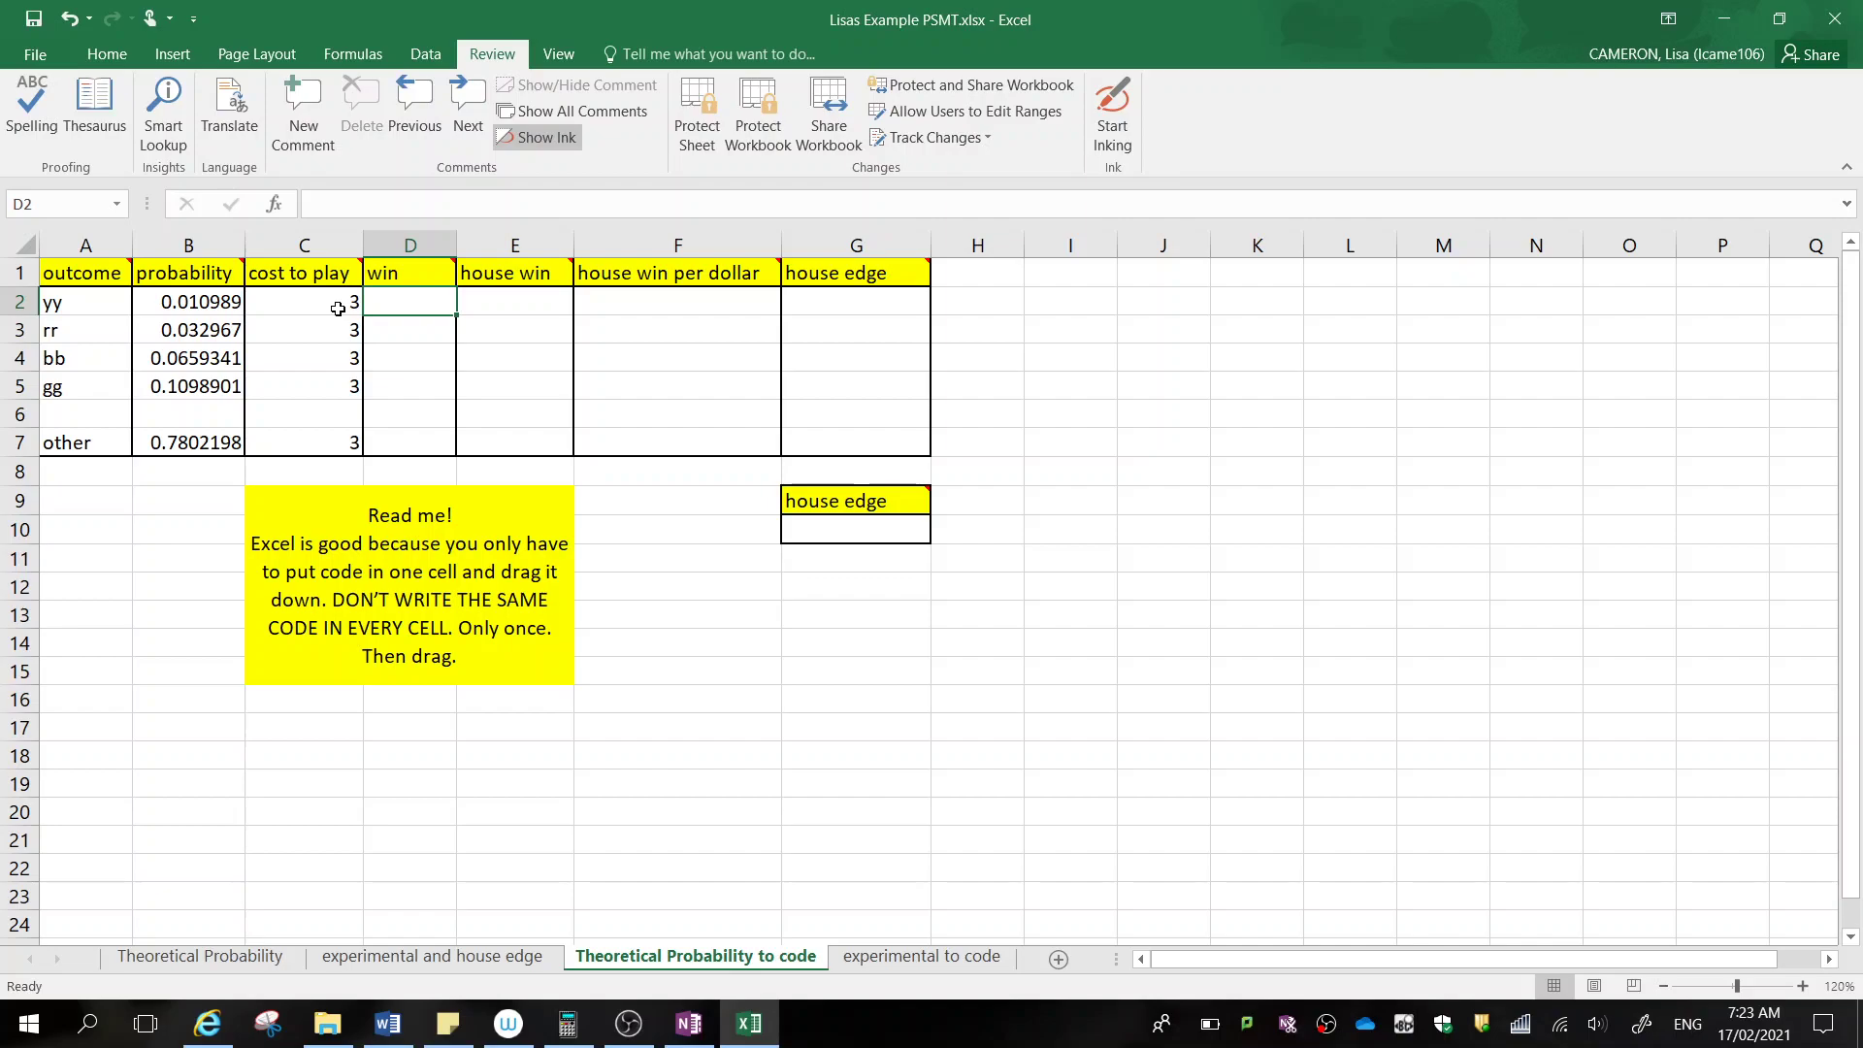
pyautogui.write('25')
pyautogui.press('Return')
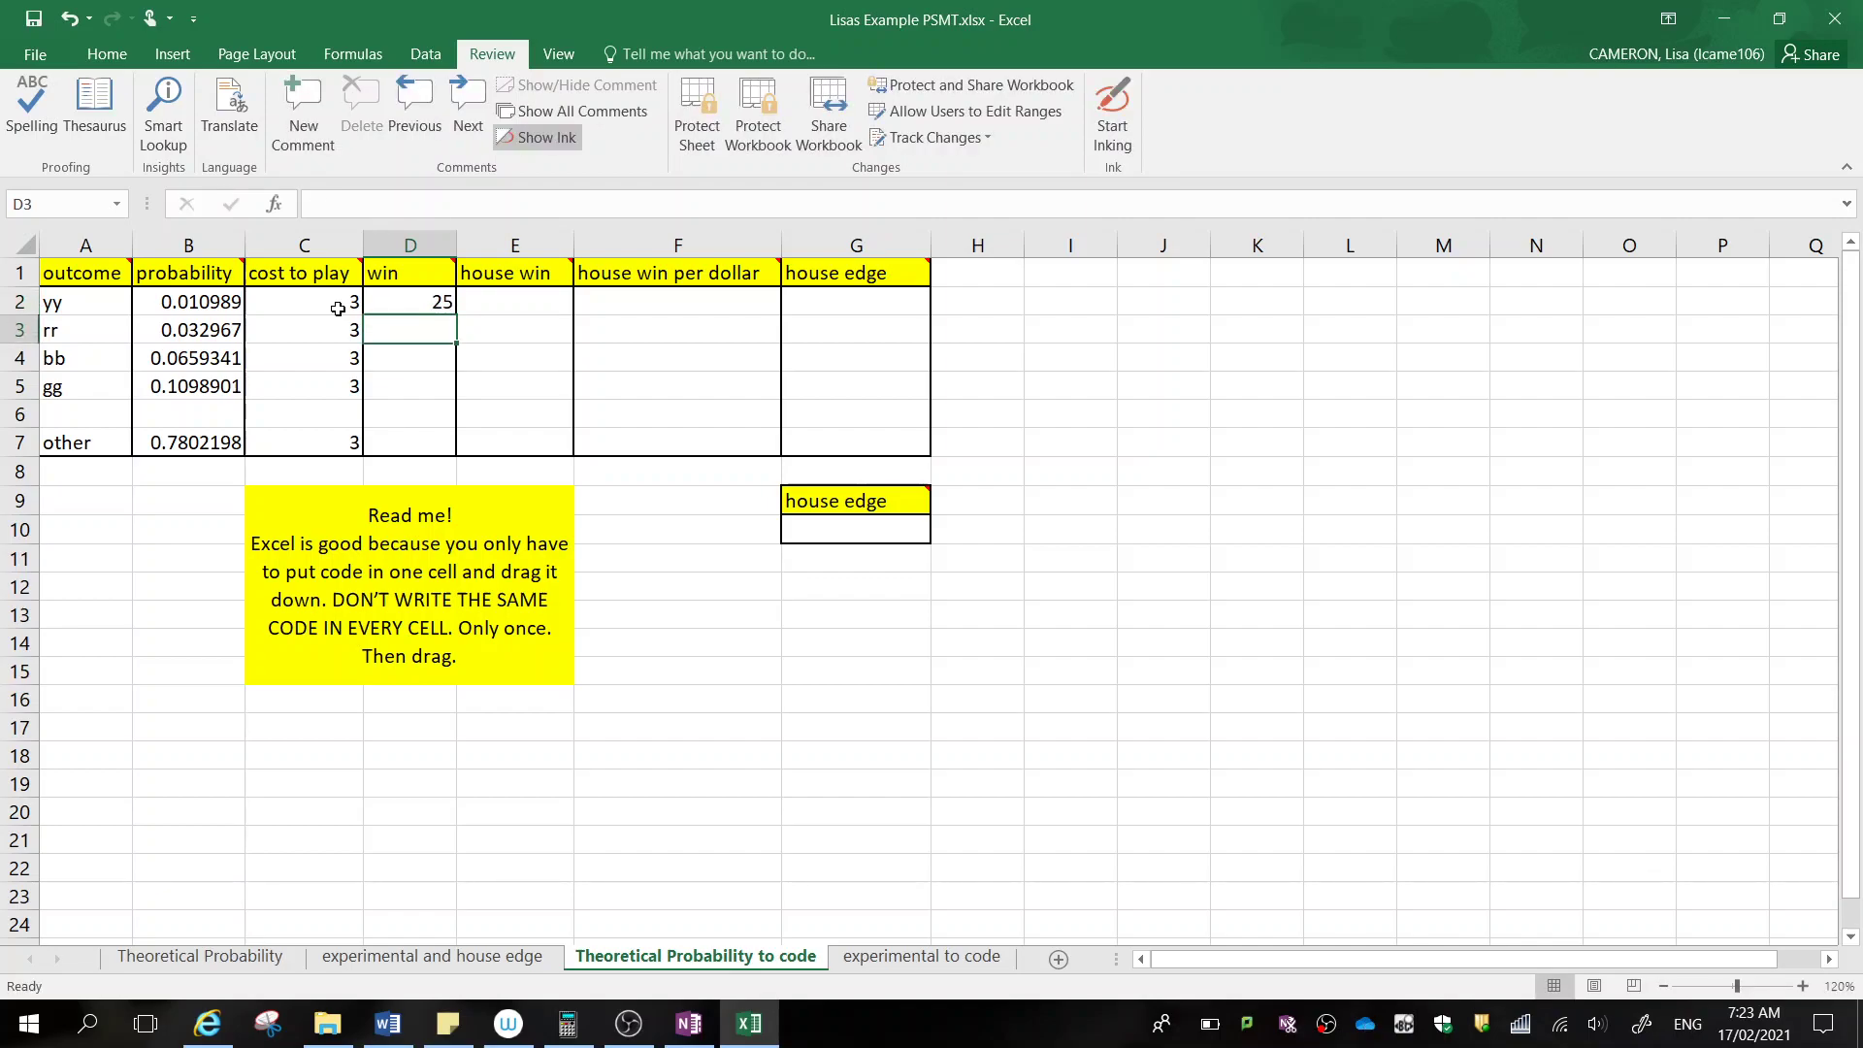
pyautogui.write('15')
pyautogui.press('Return')
pyautogui.write('12')
pyautogui.press('Return')
pyautogui.write('1')
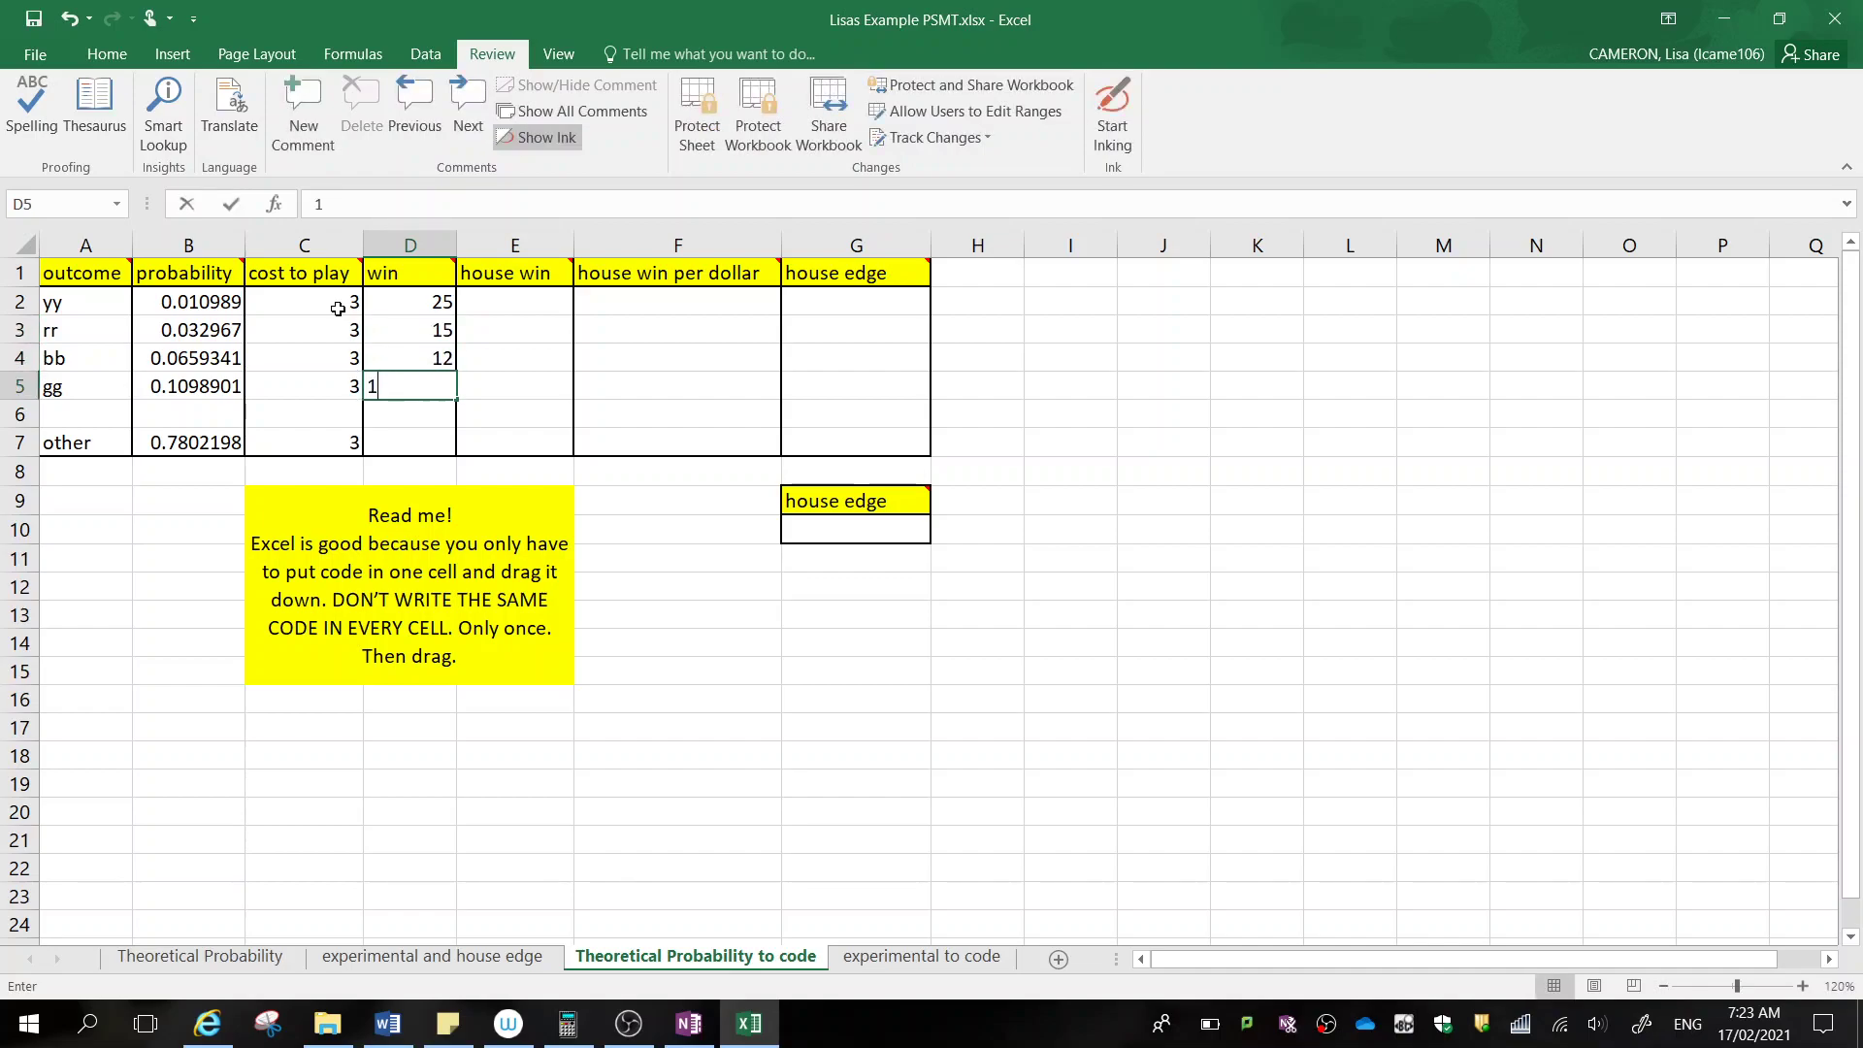
pyautogui.write('0')
pyautogui.press('Return')
pyautogui.press('Return')
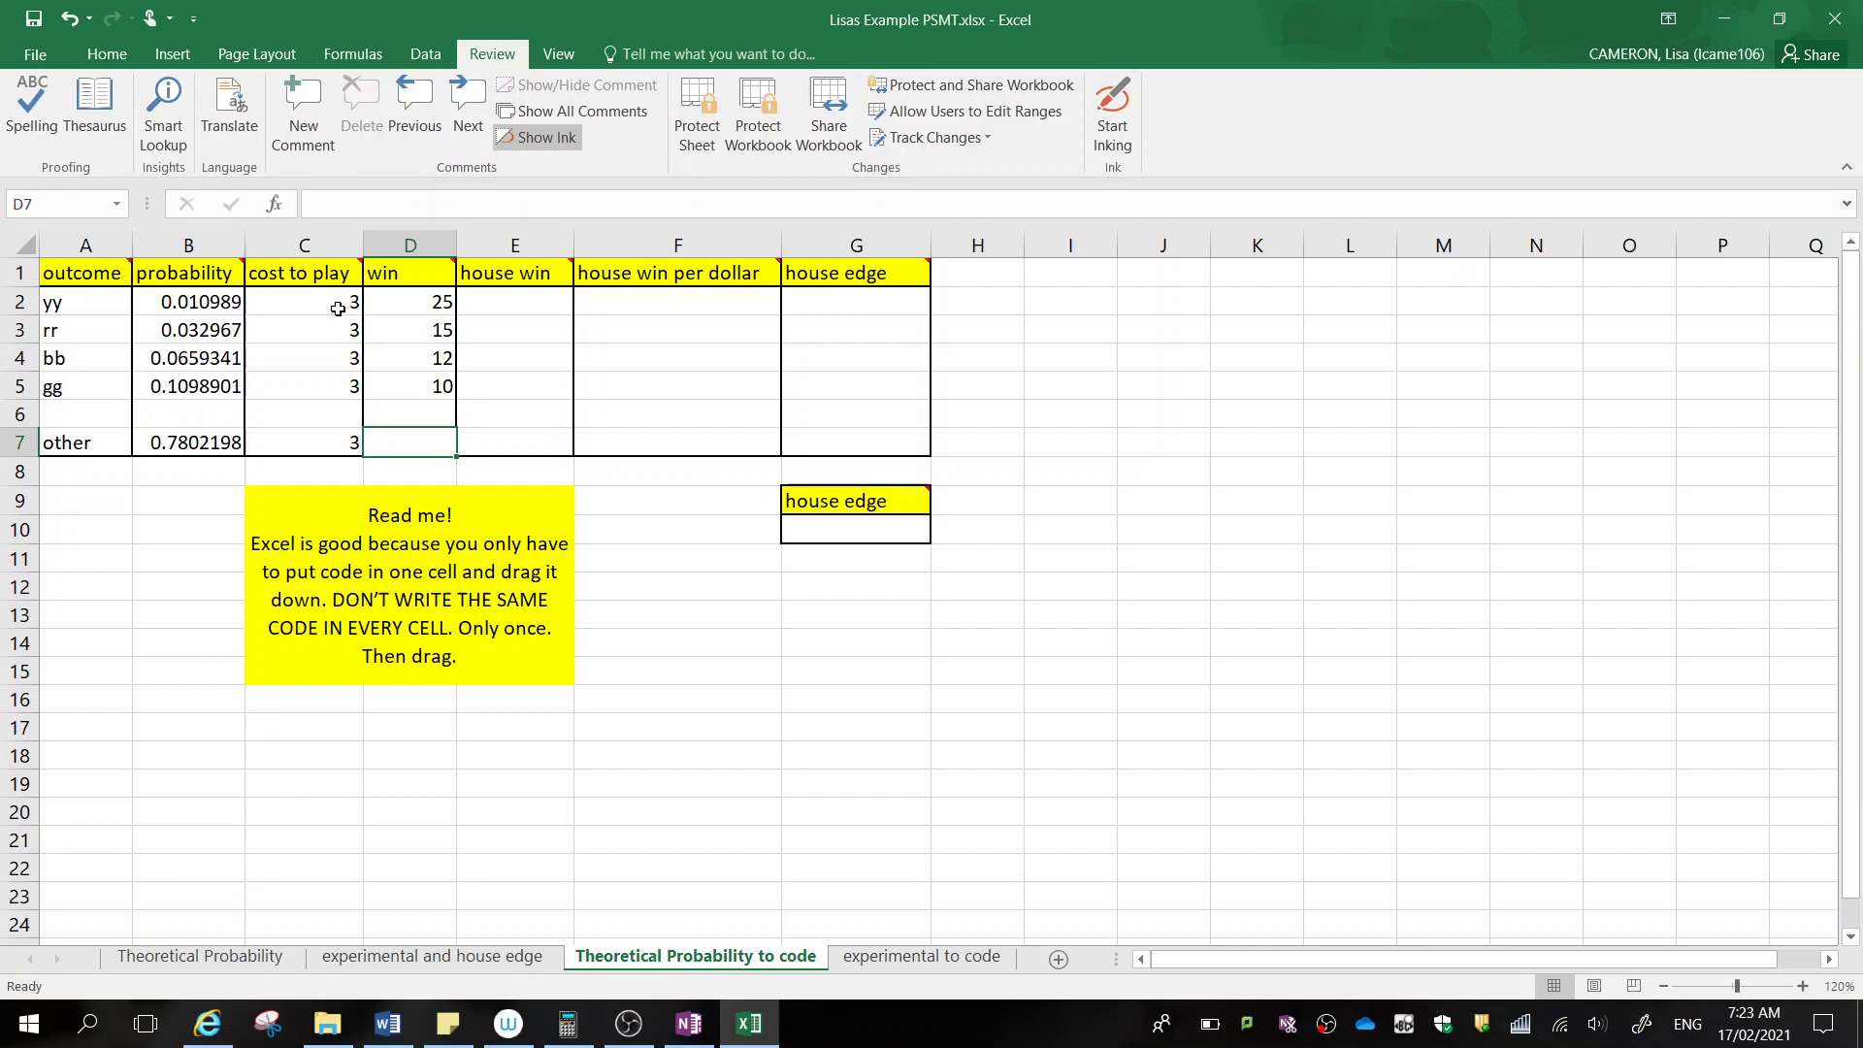
pyautogui.write('0')
pyautogui.press('Tab')
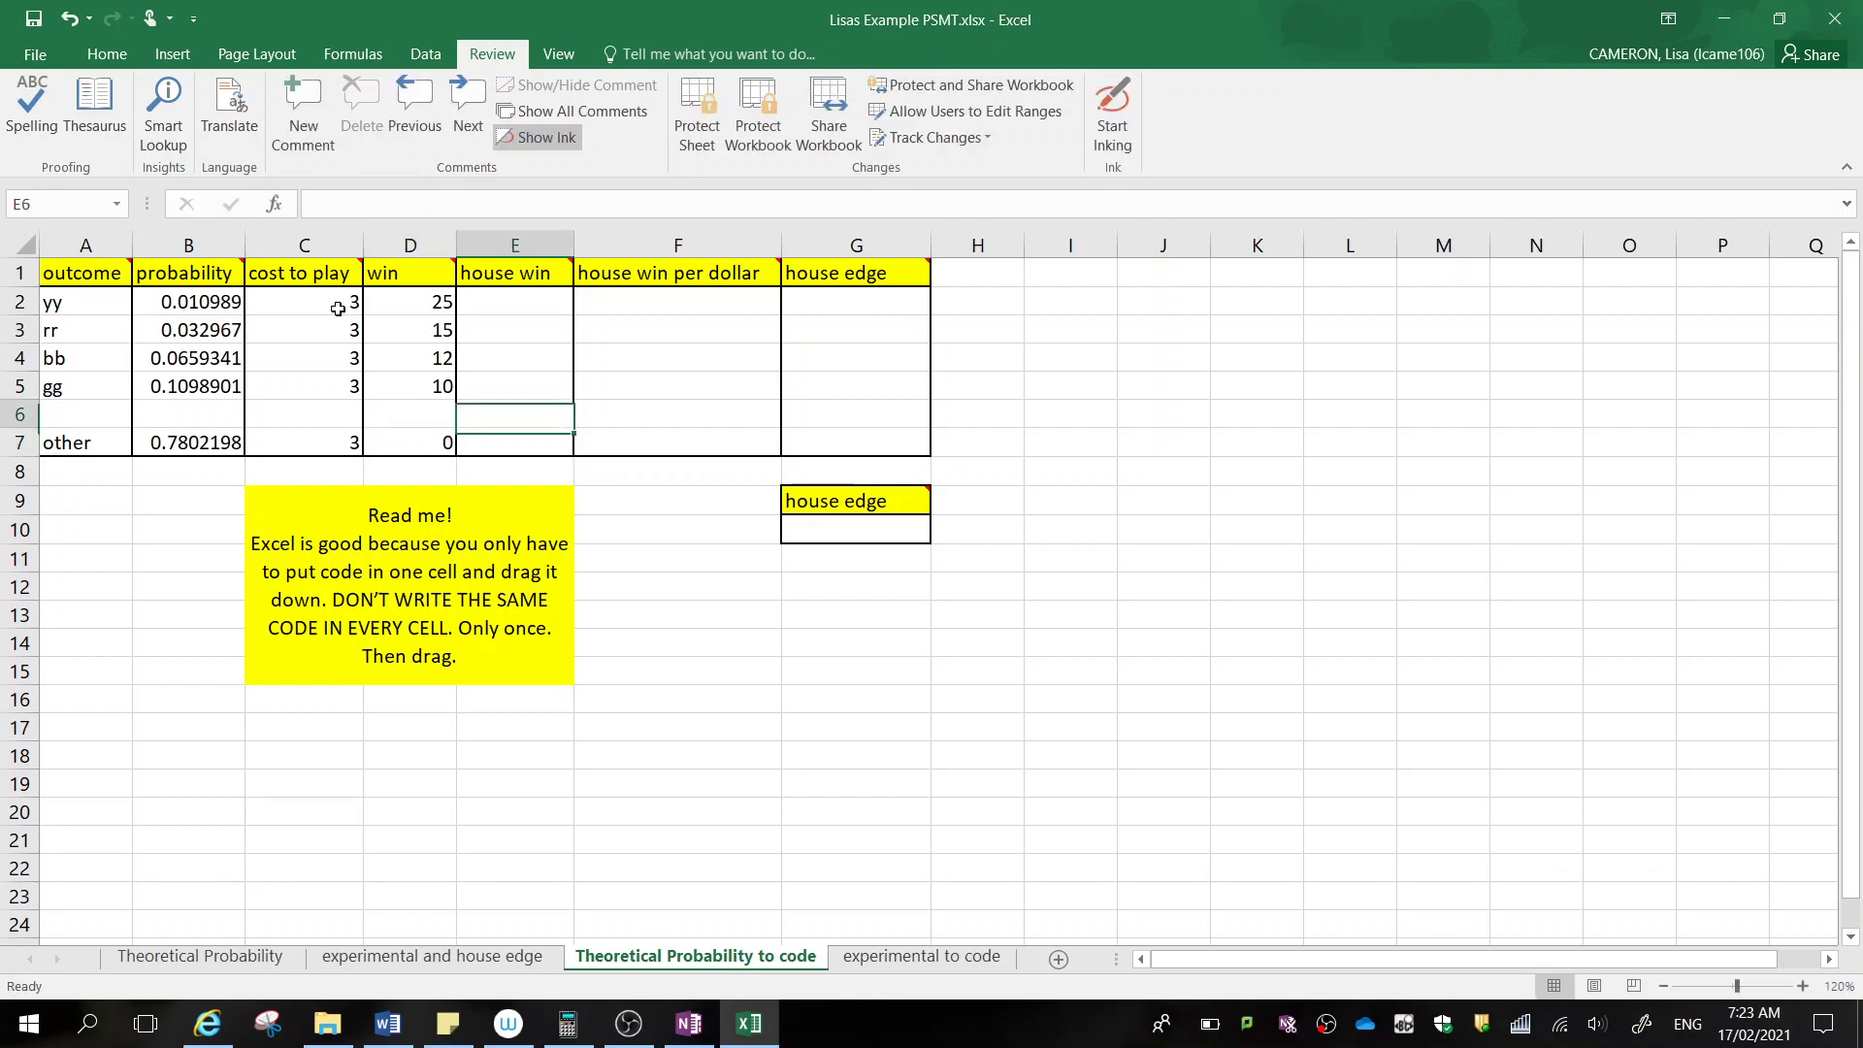
pyautogui.press('Up')
pyautogui.press('Up')
pyautogui.press('Up')
pyautogui.press('Up')
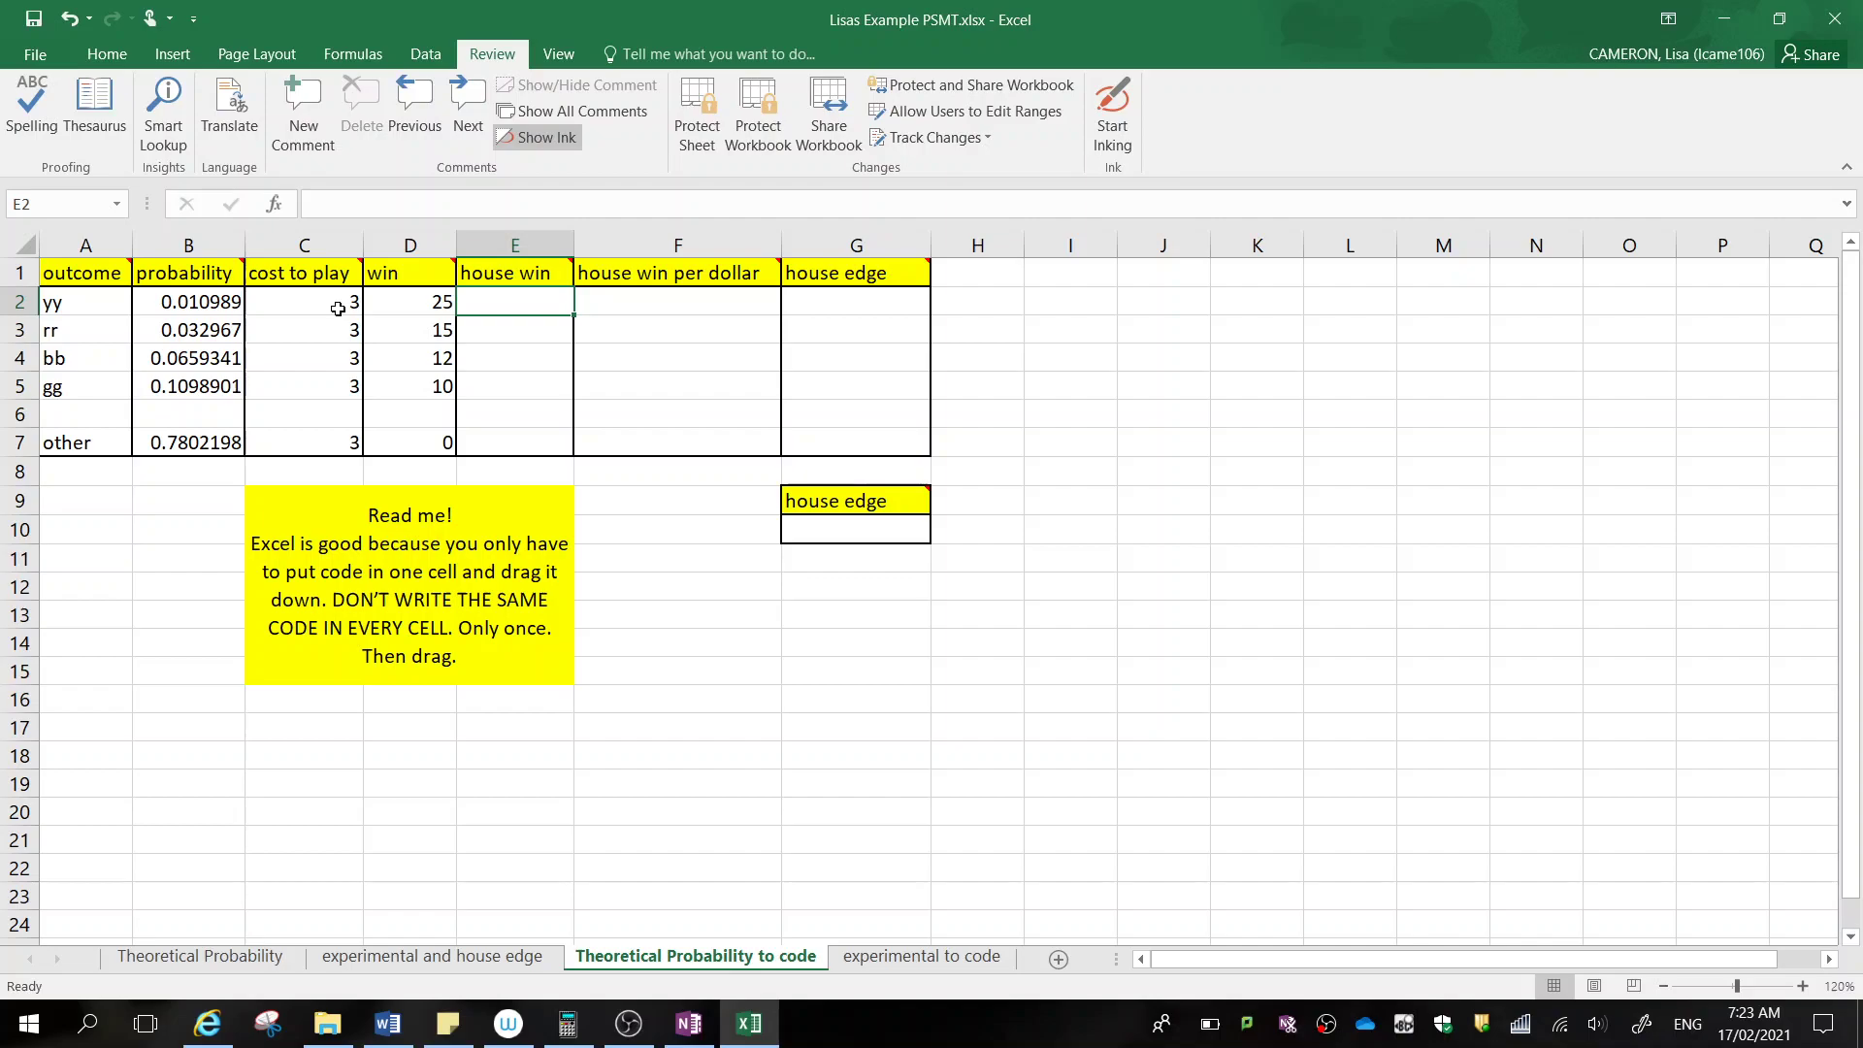
# Enter =C2-D2 in E2 and fill it down to E7, giving -22, -12, -9, -7, 0 and 3
pyautogui.write('=')
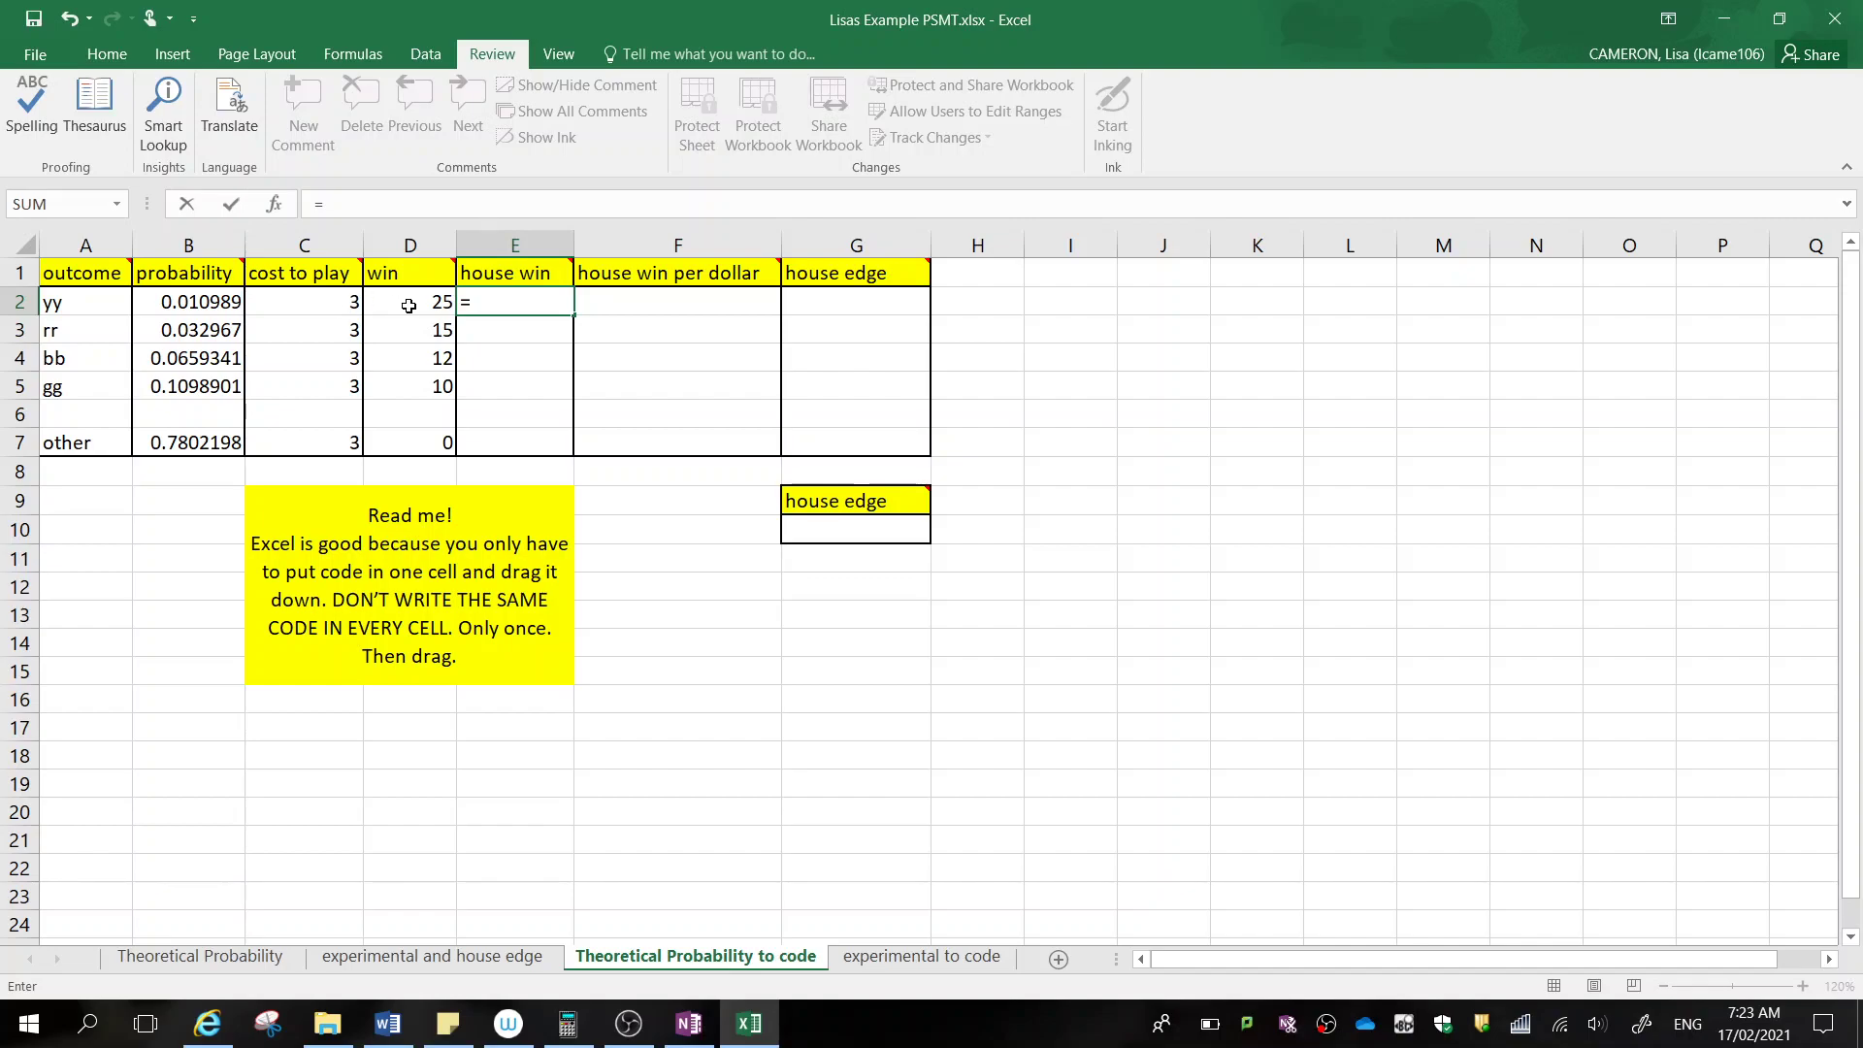
pyautogui.click(334, 302)
pyautogui.write('-')
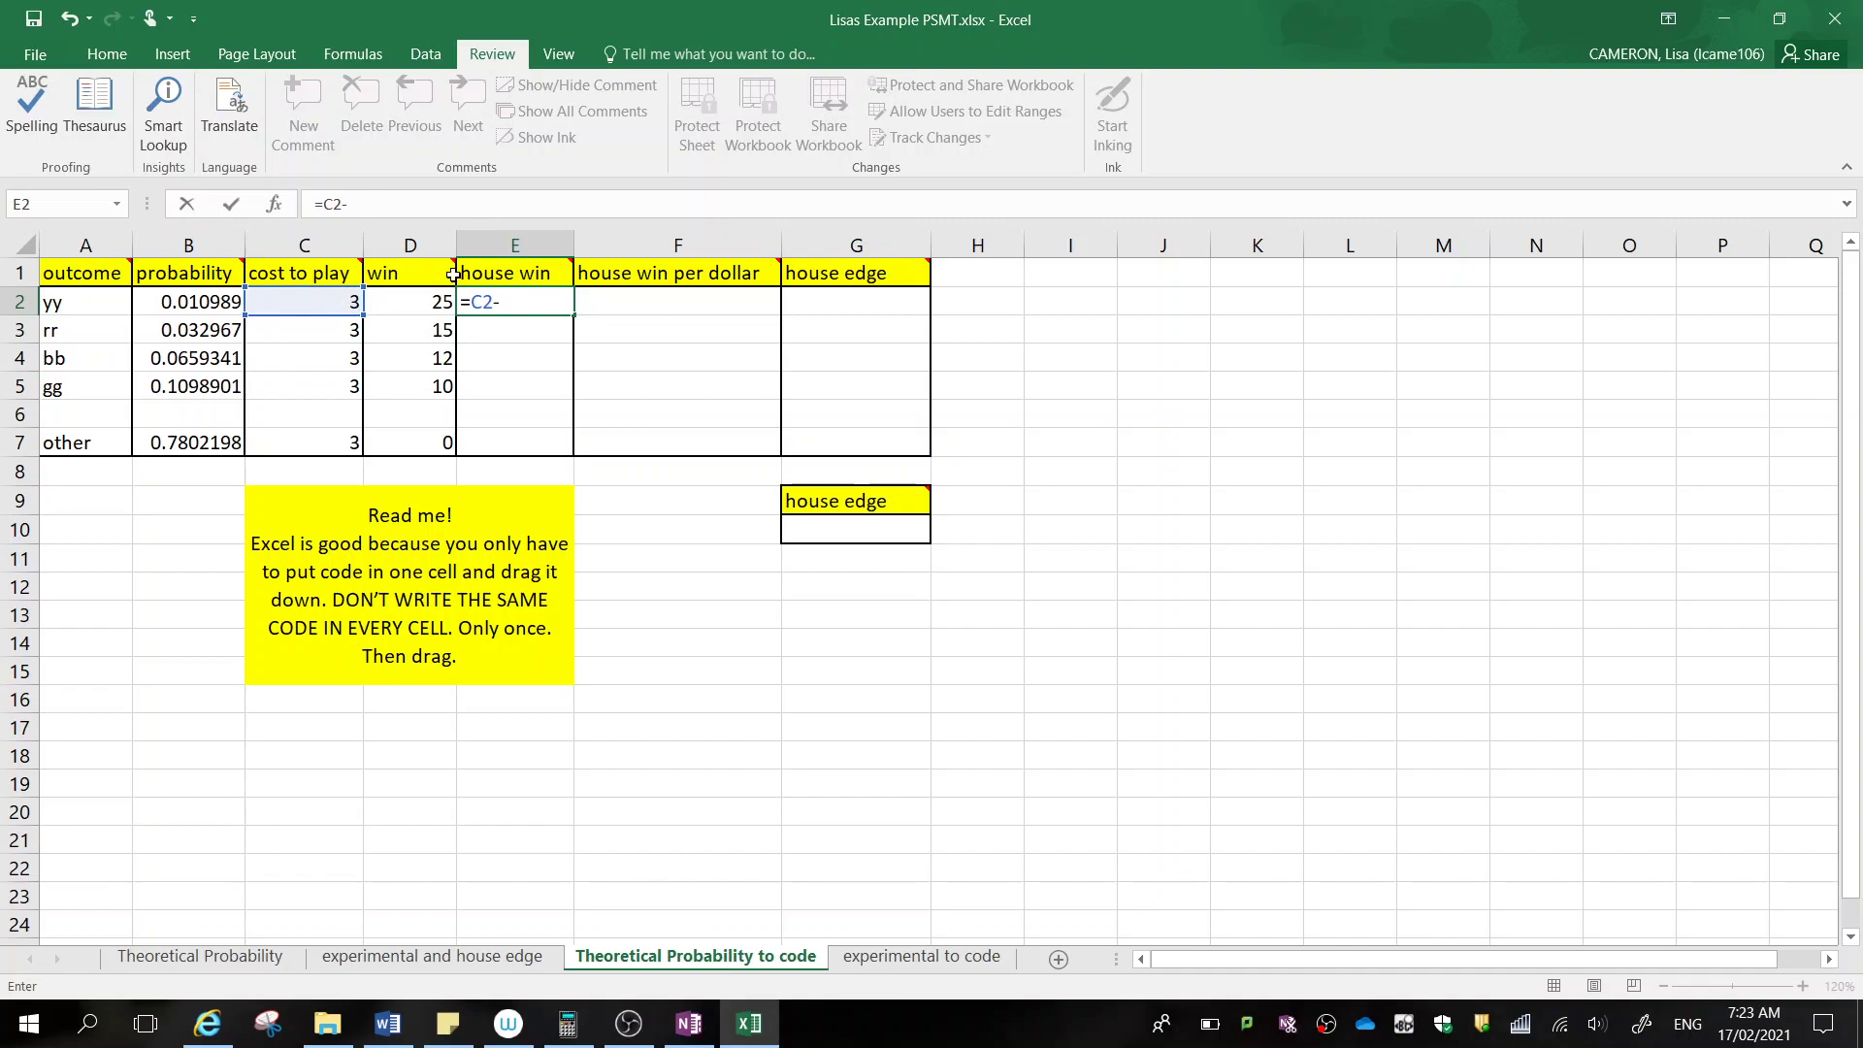
pyautogui.click(424, 302)
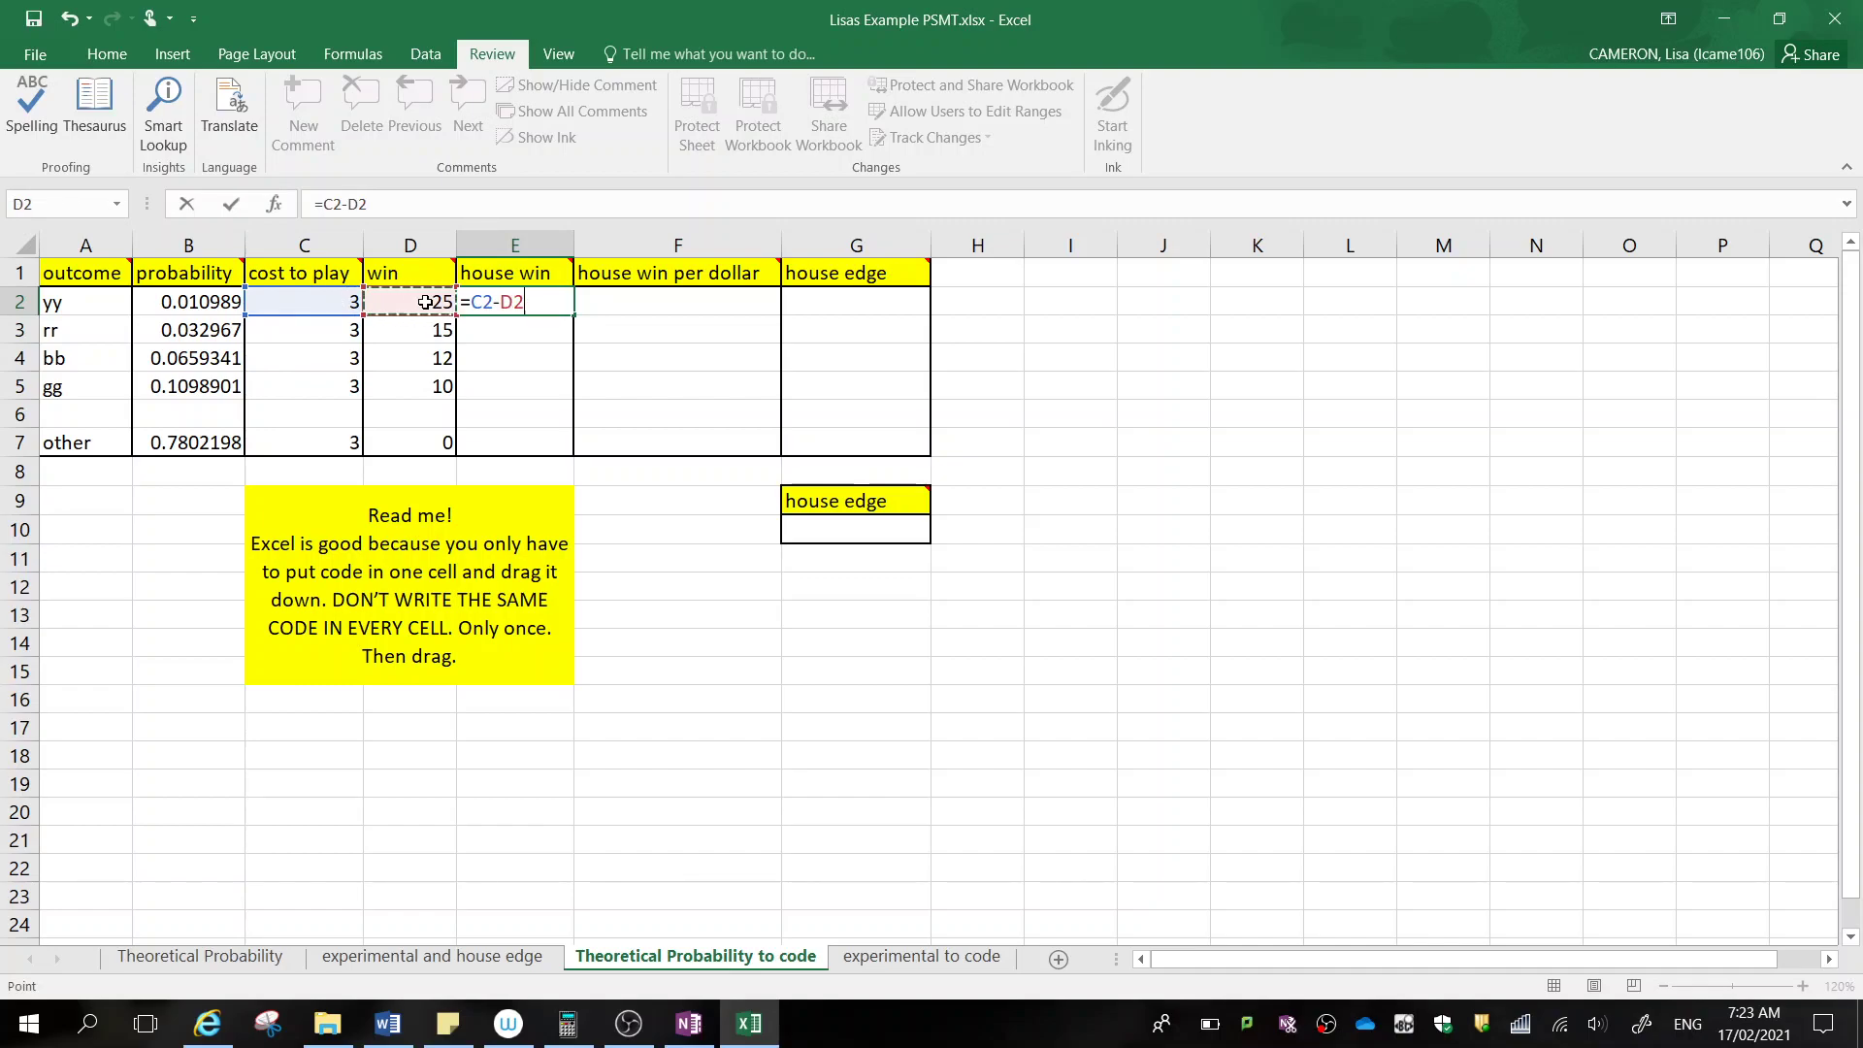
pyautogui.press('Return')
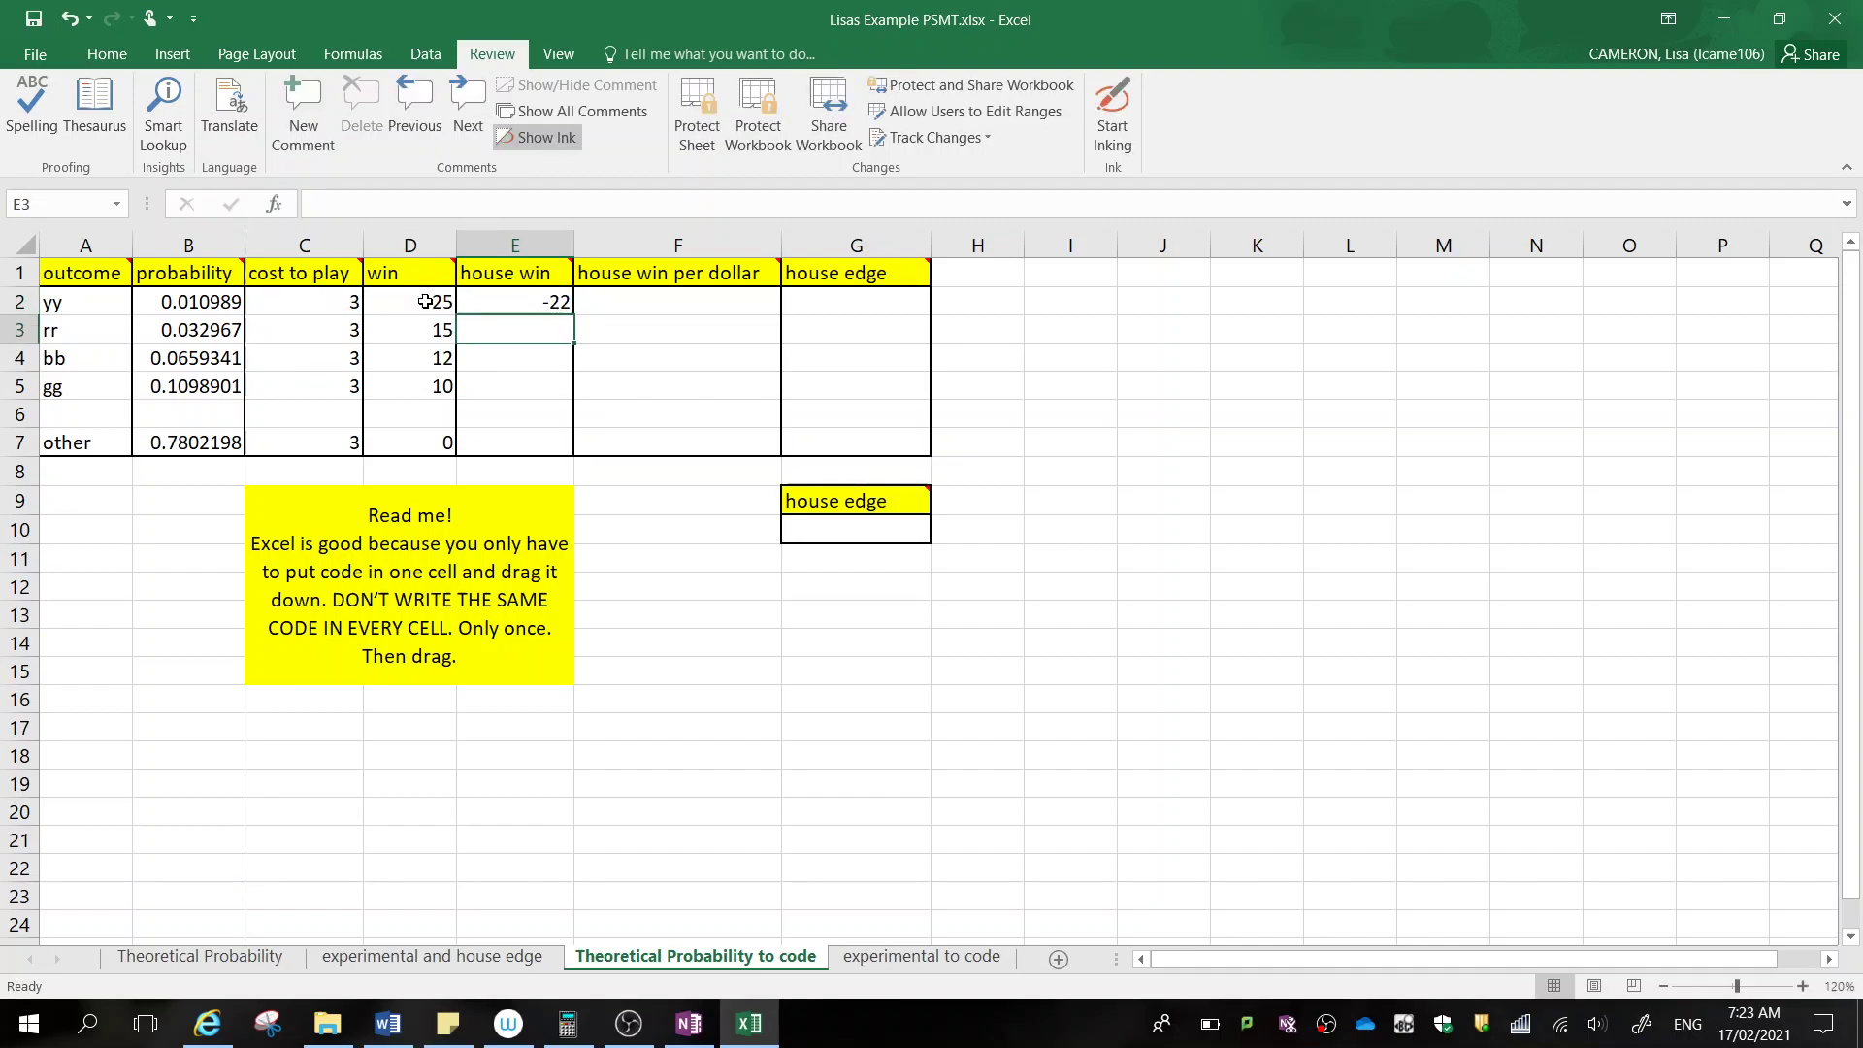
pyautogui.click(524, 302)
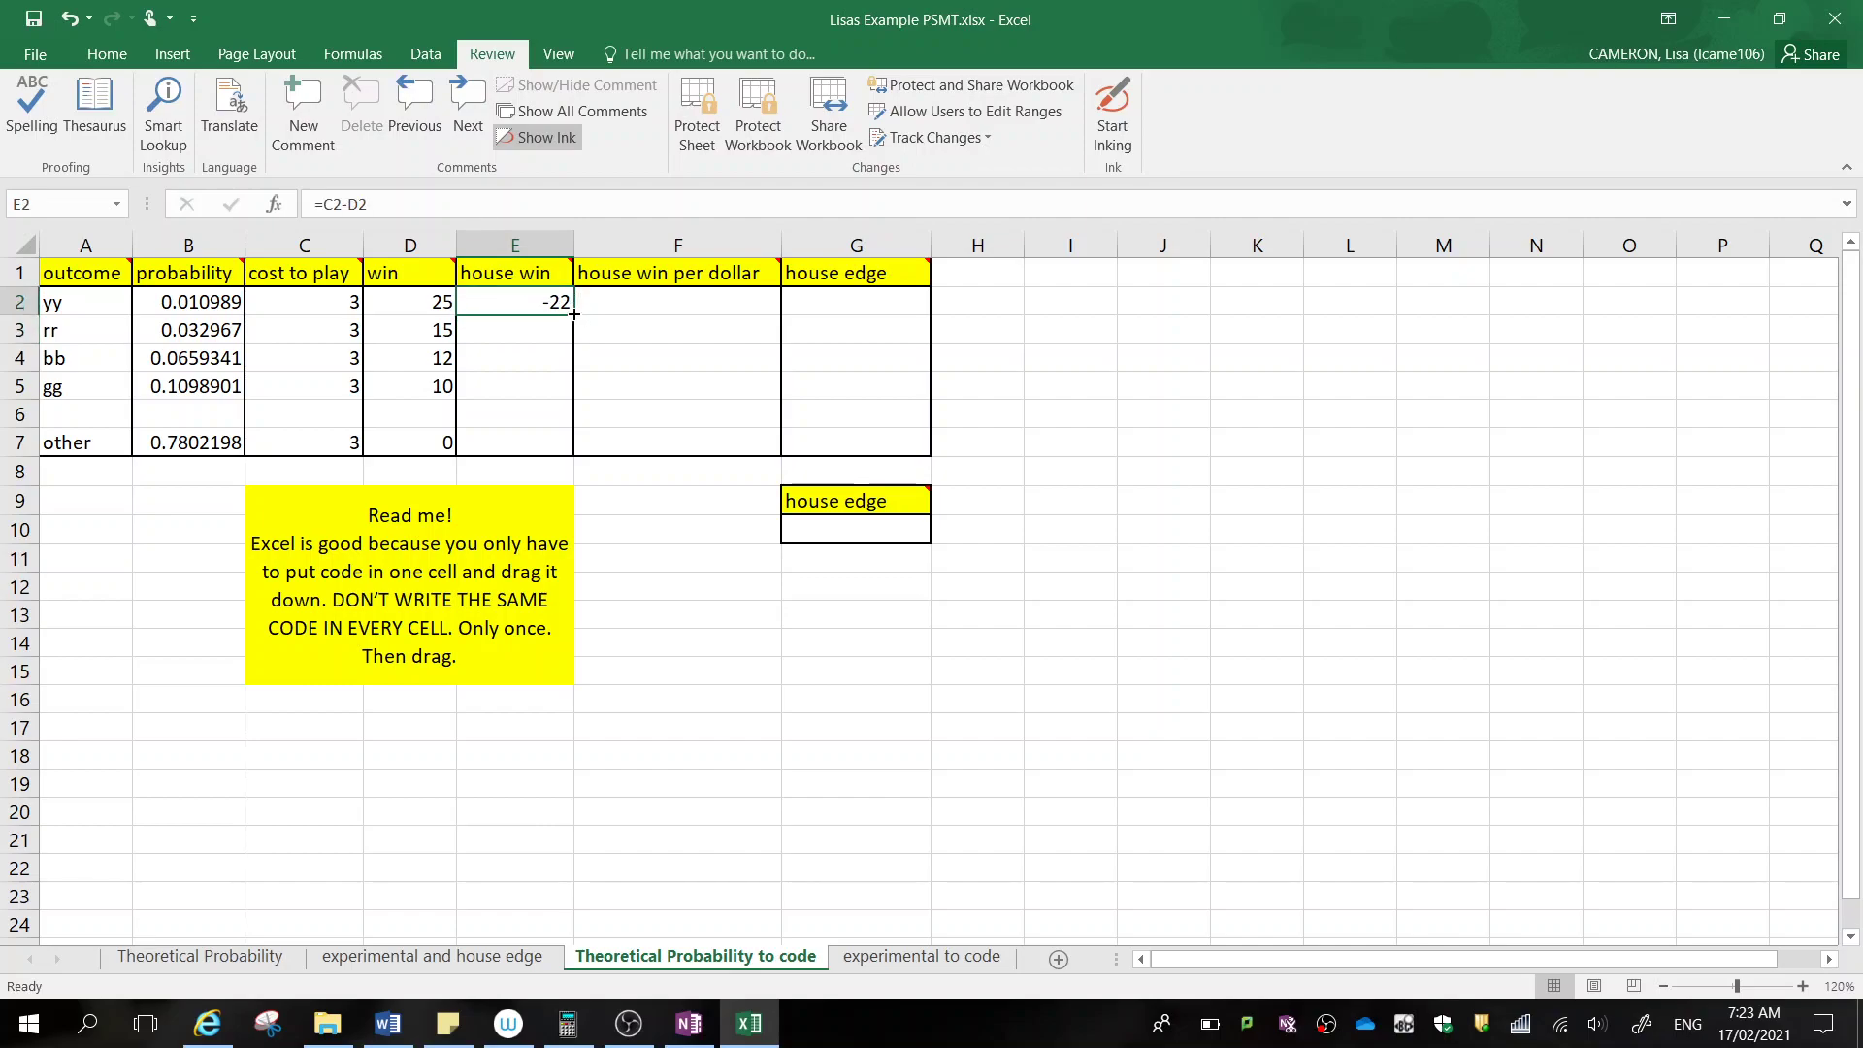
pyautogui.moveTo(574, 315); pyautogui.dragTo(575, 457)
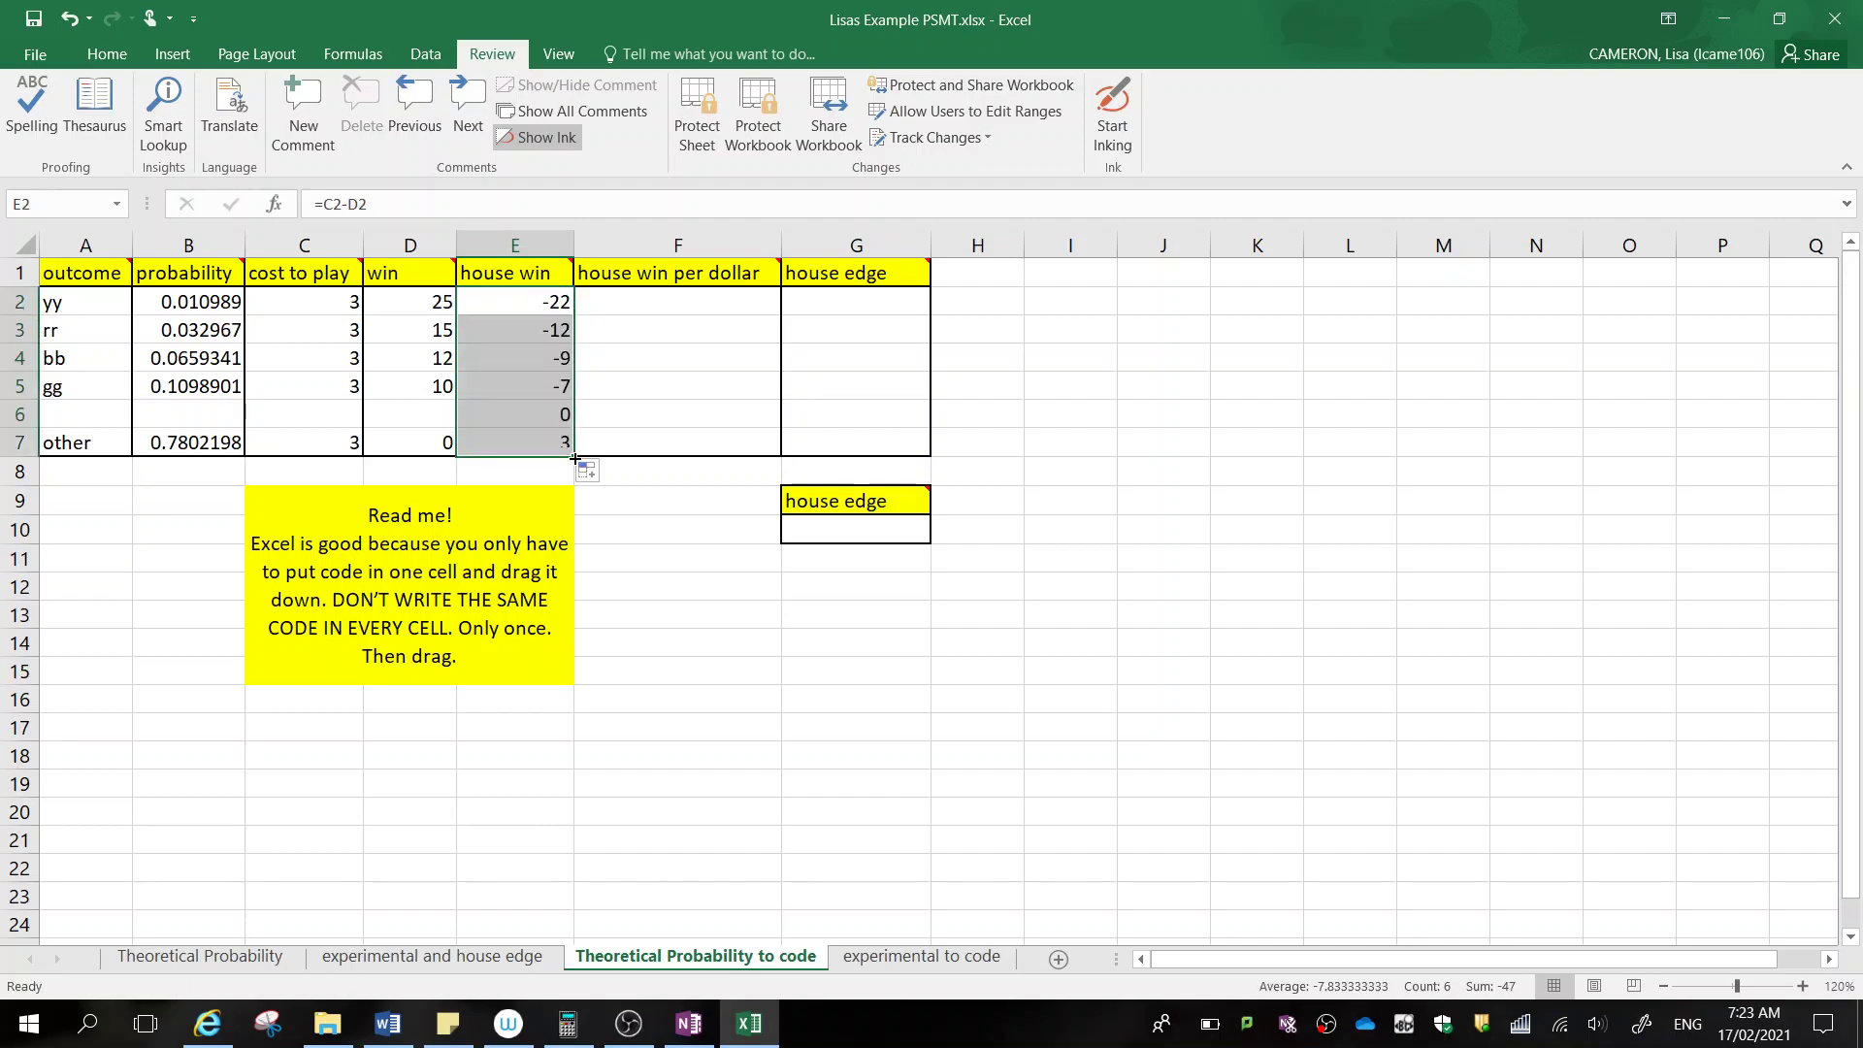
pyautogui.click(587, 304)
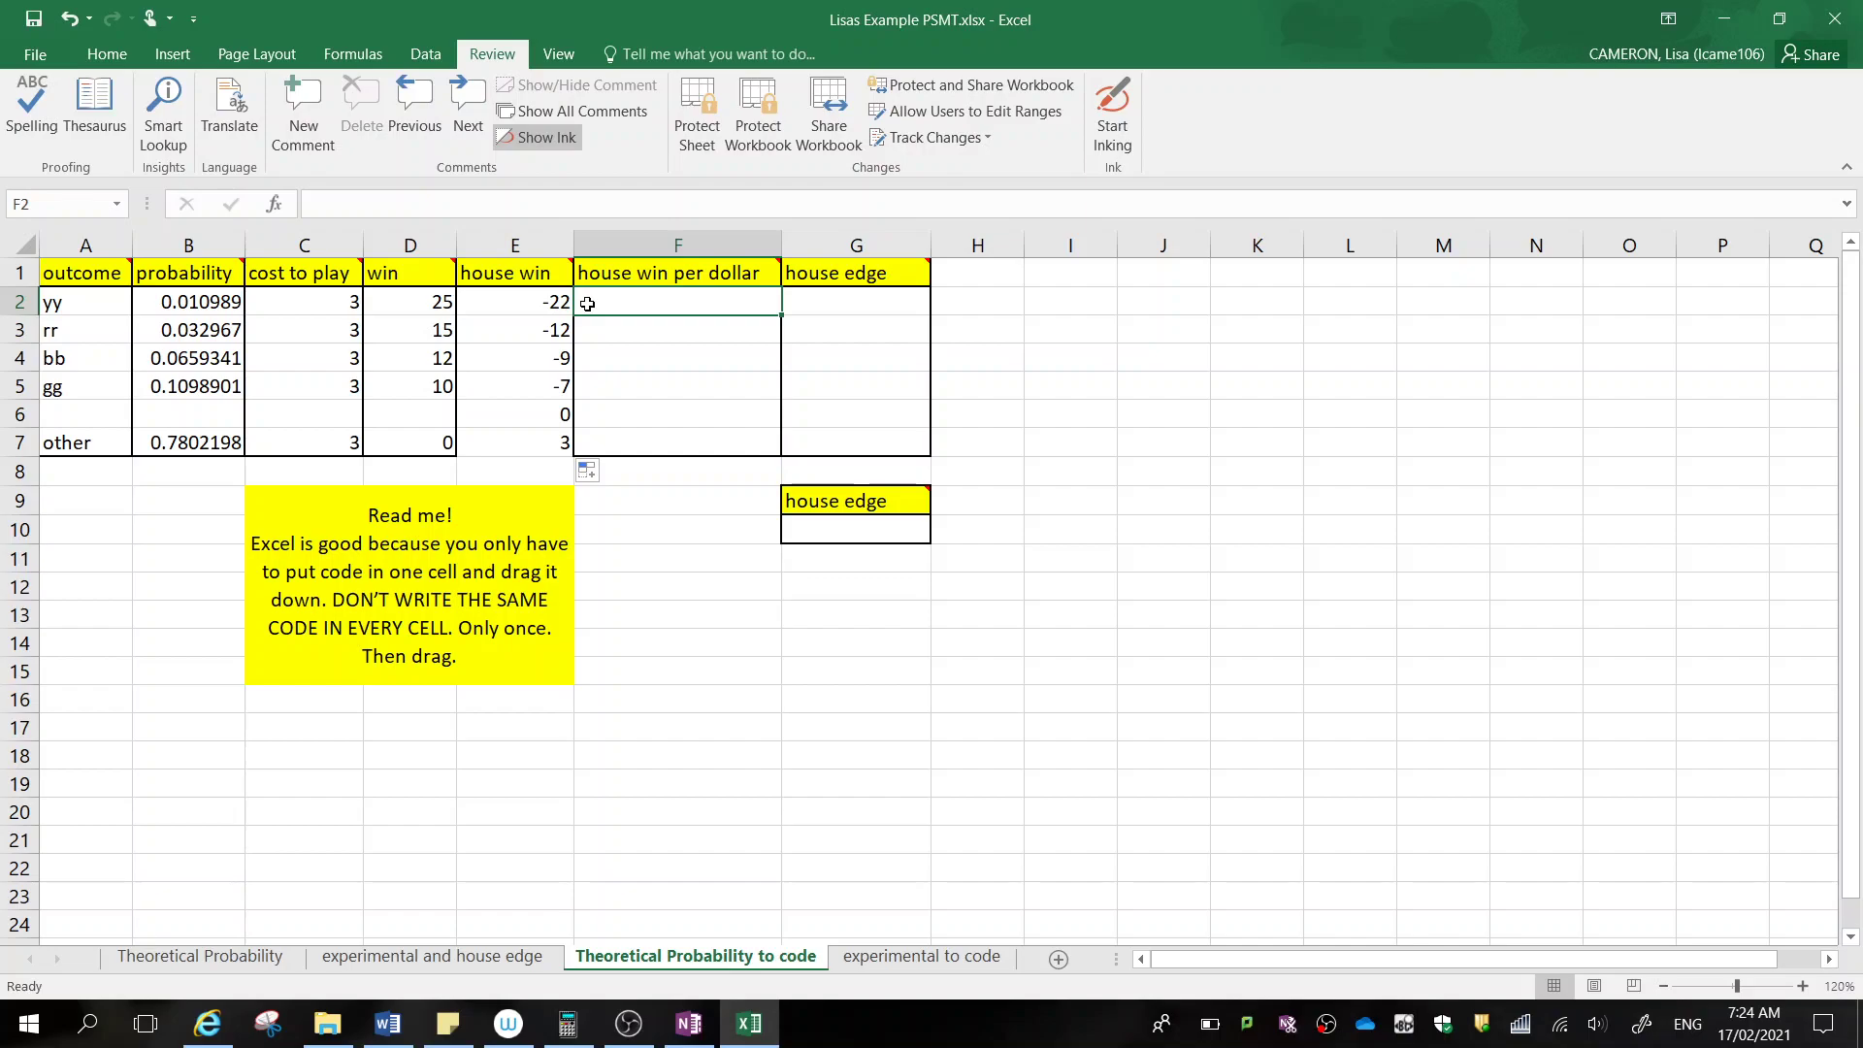
# Enter =E2/C2 in F2 and fill it down to F7 for house win per dollar
pyautogui.write('=')
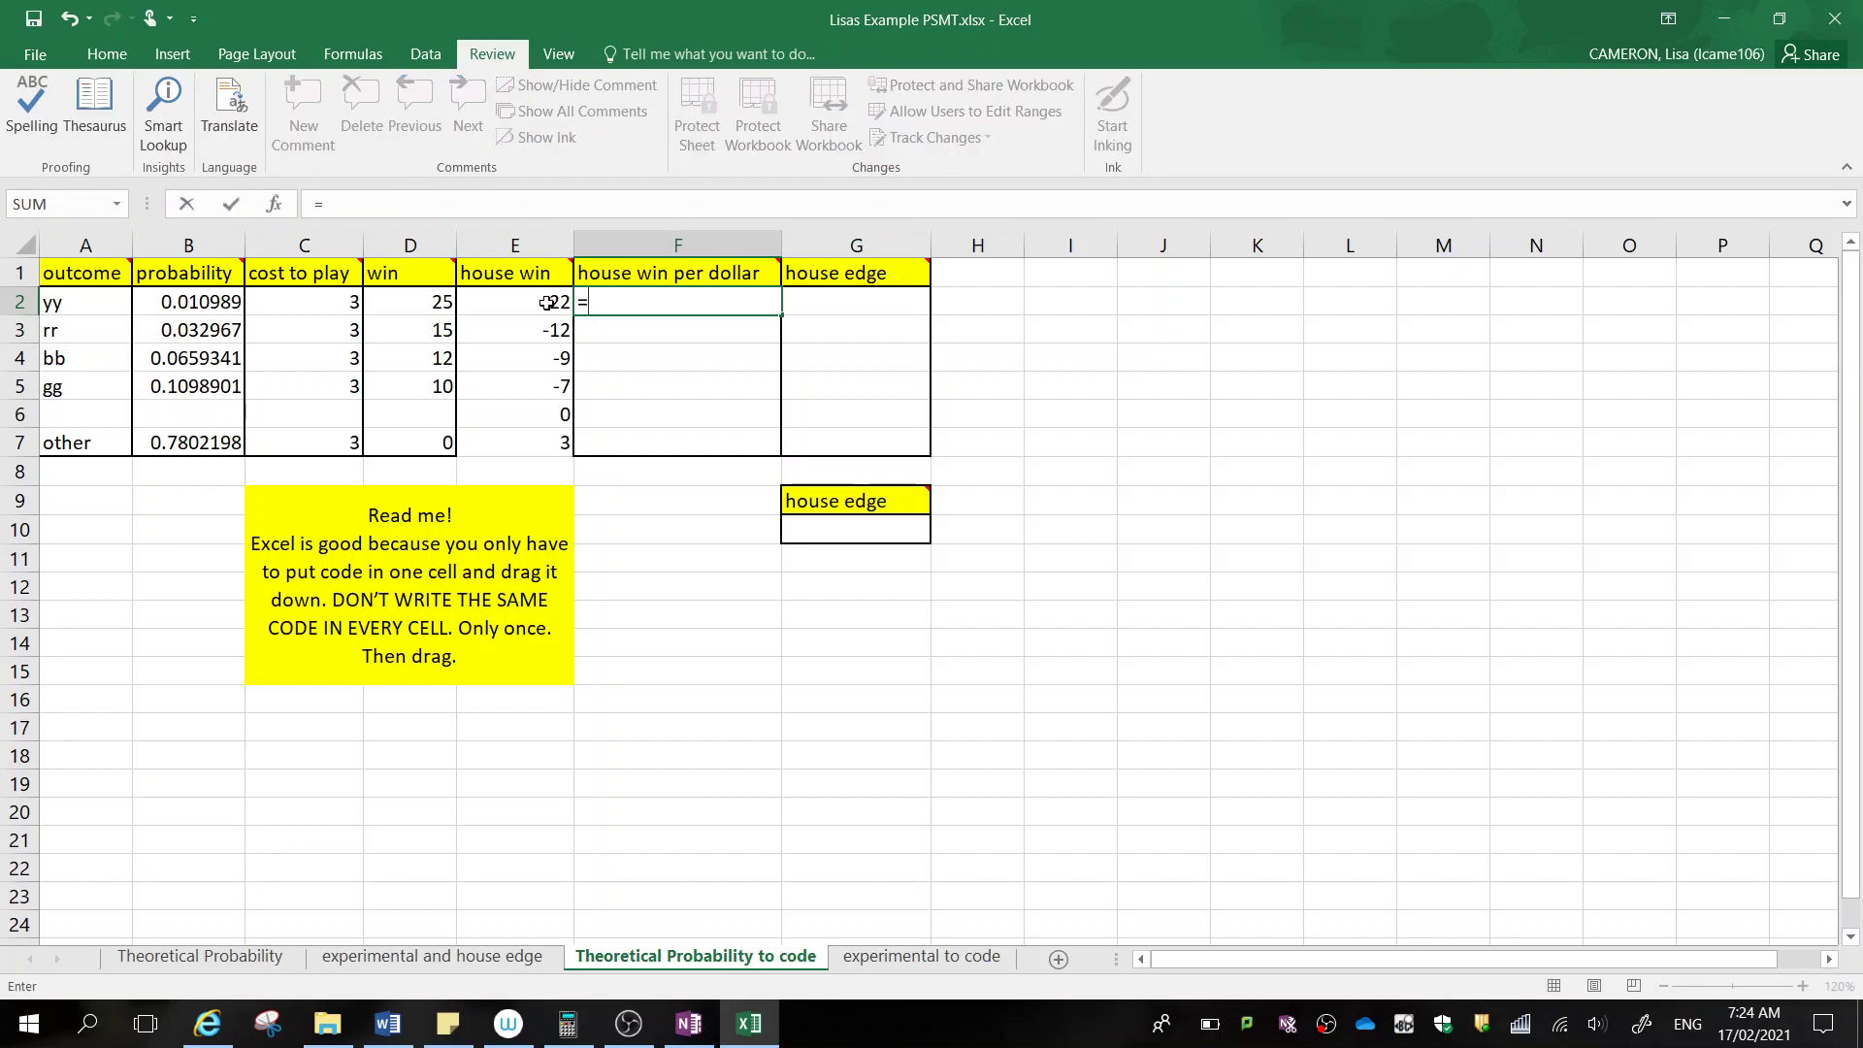
pyautogui.click(543, 302)
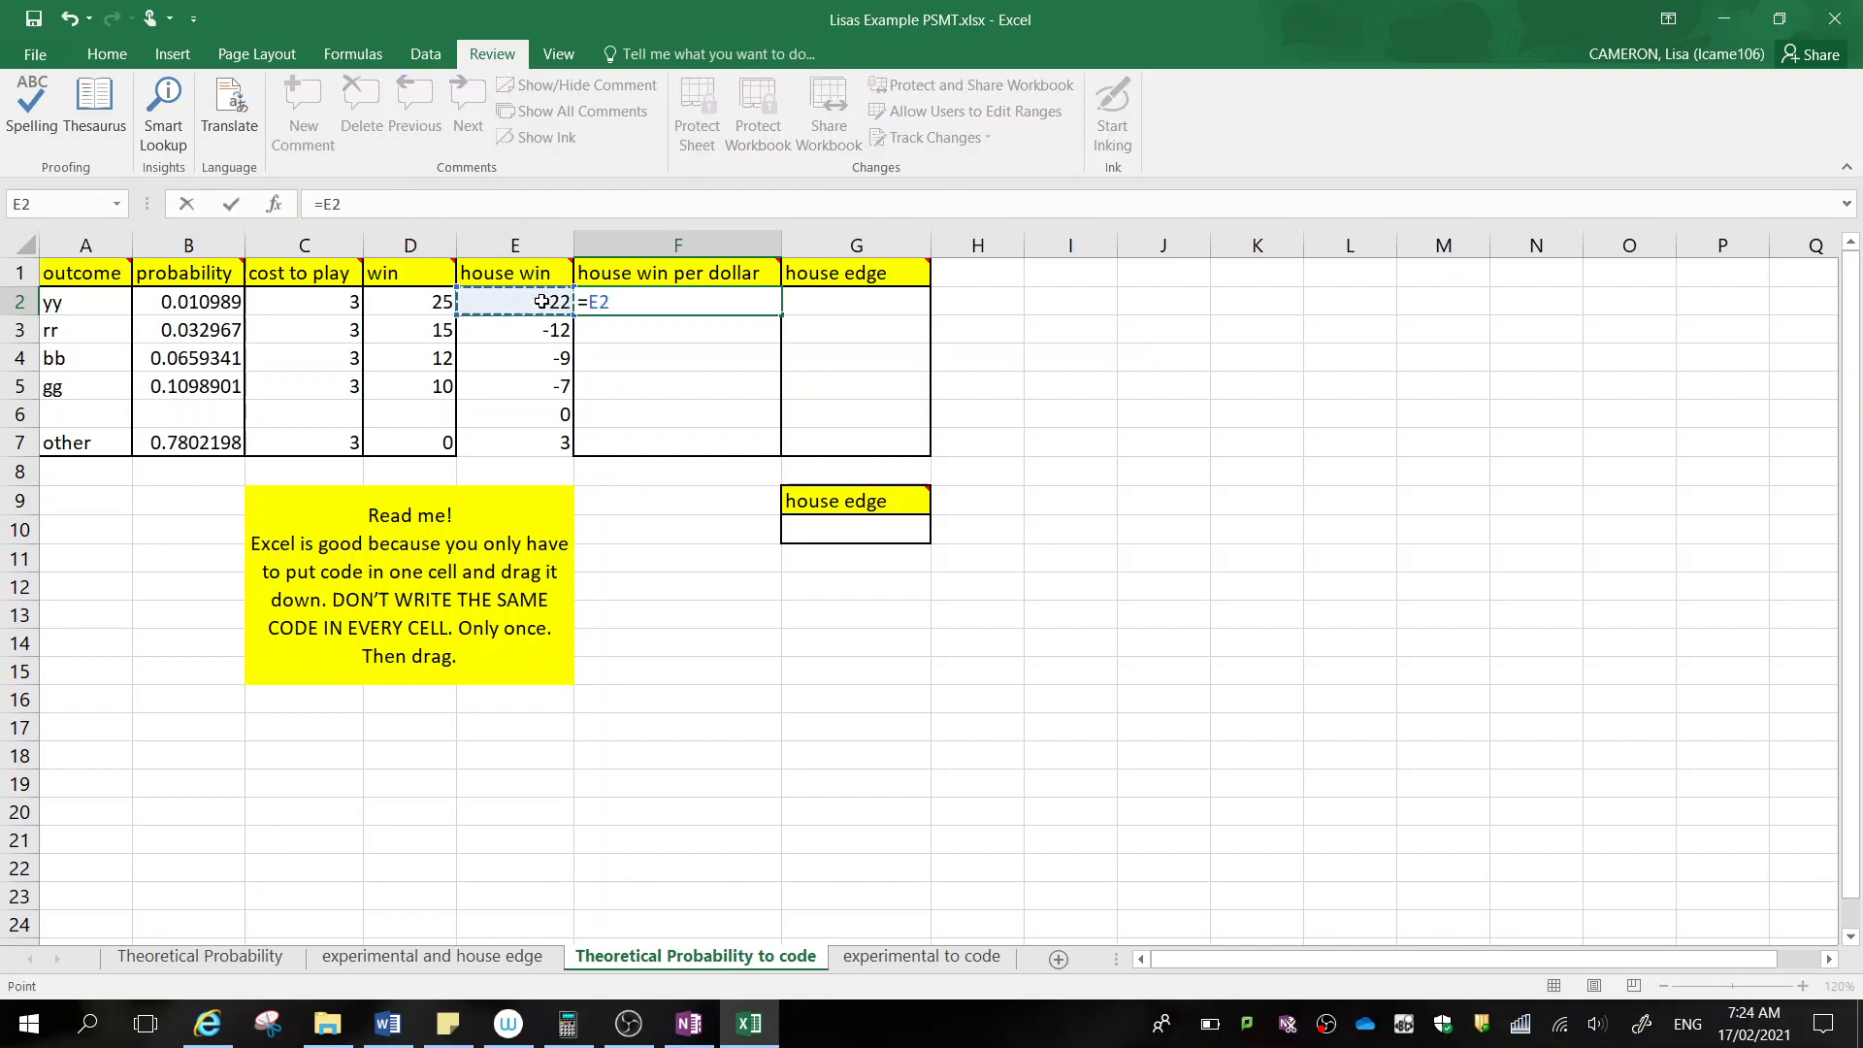
pyautogui.write('/')
pyautogui.click(310, 302)
pyautogui.press('Return')
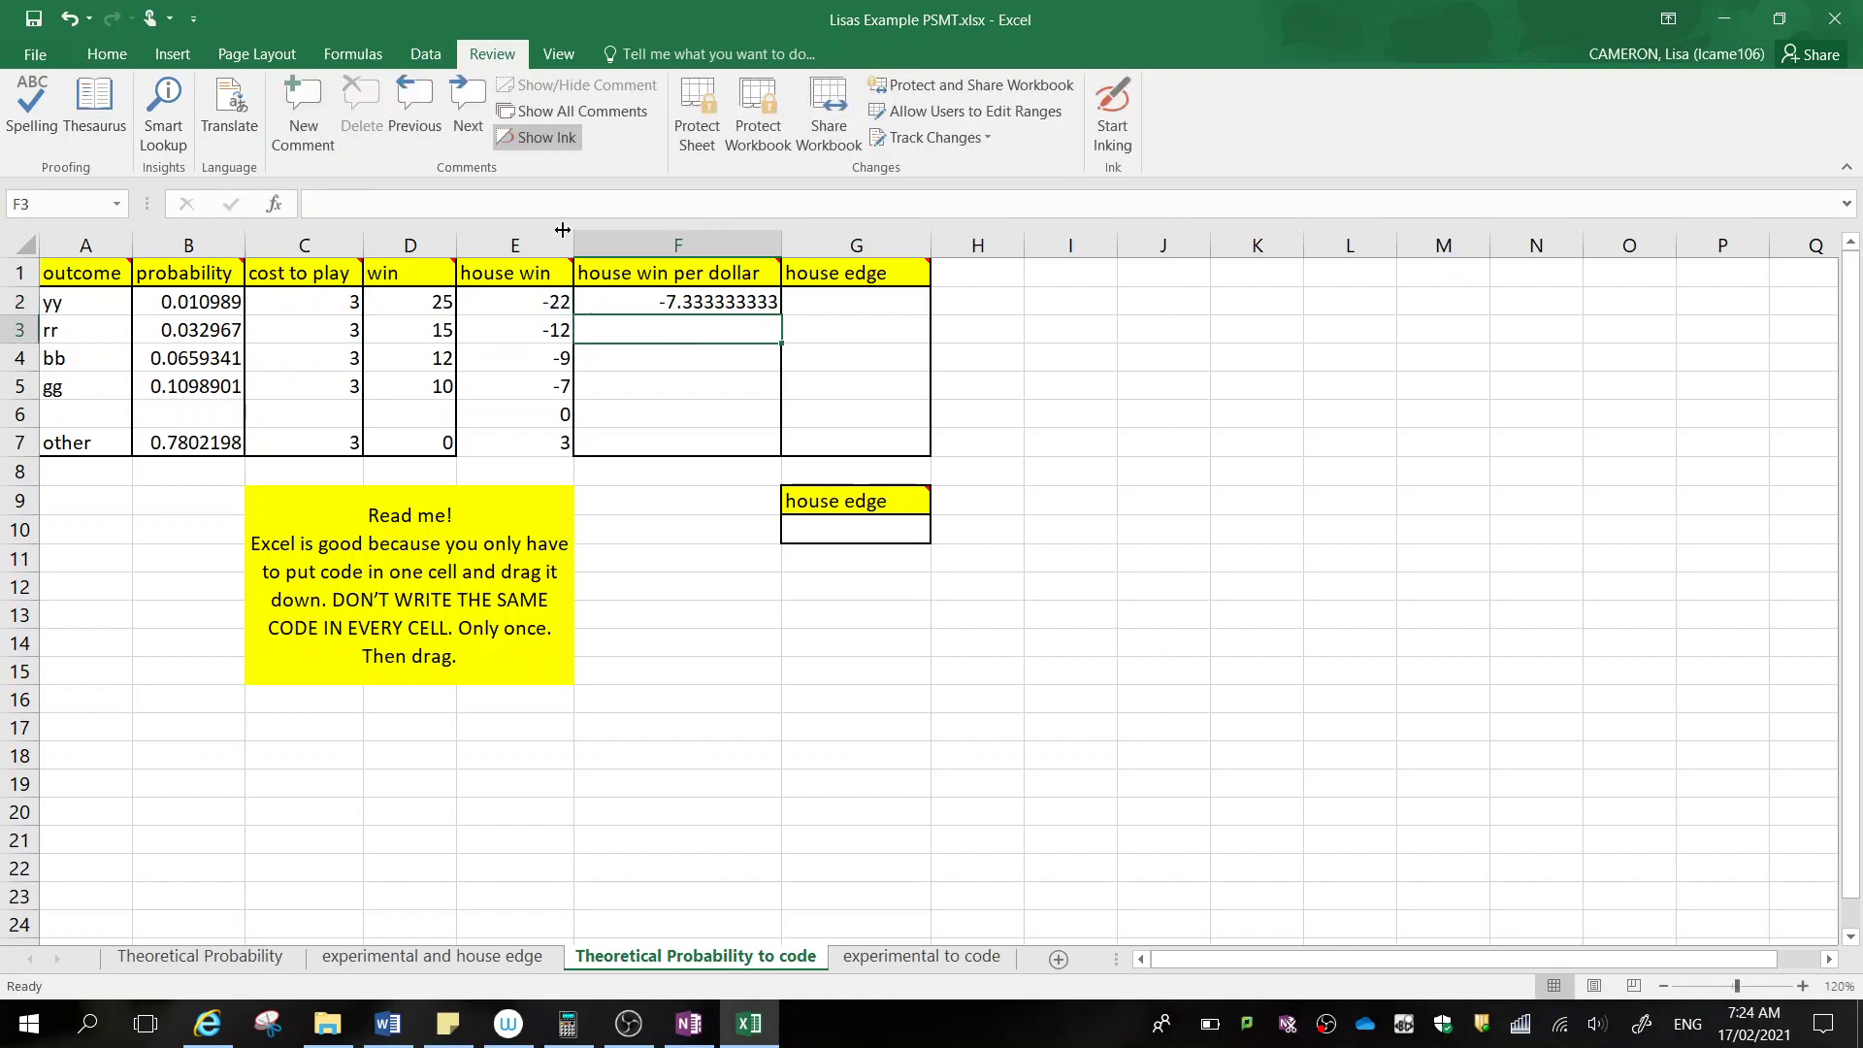
pyautogui.click(653, 298)
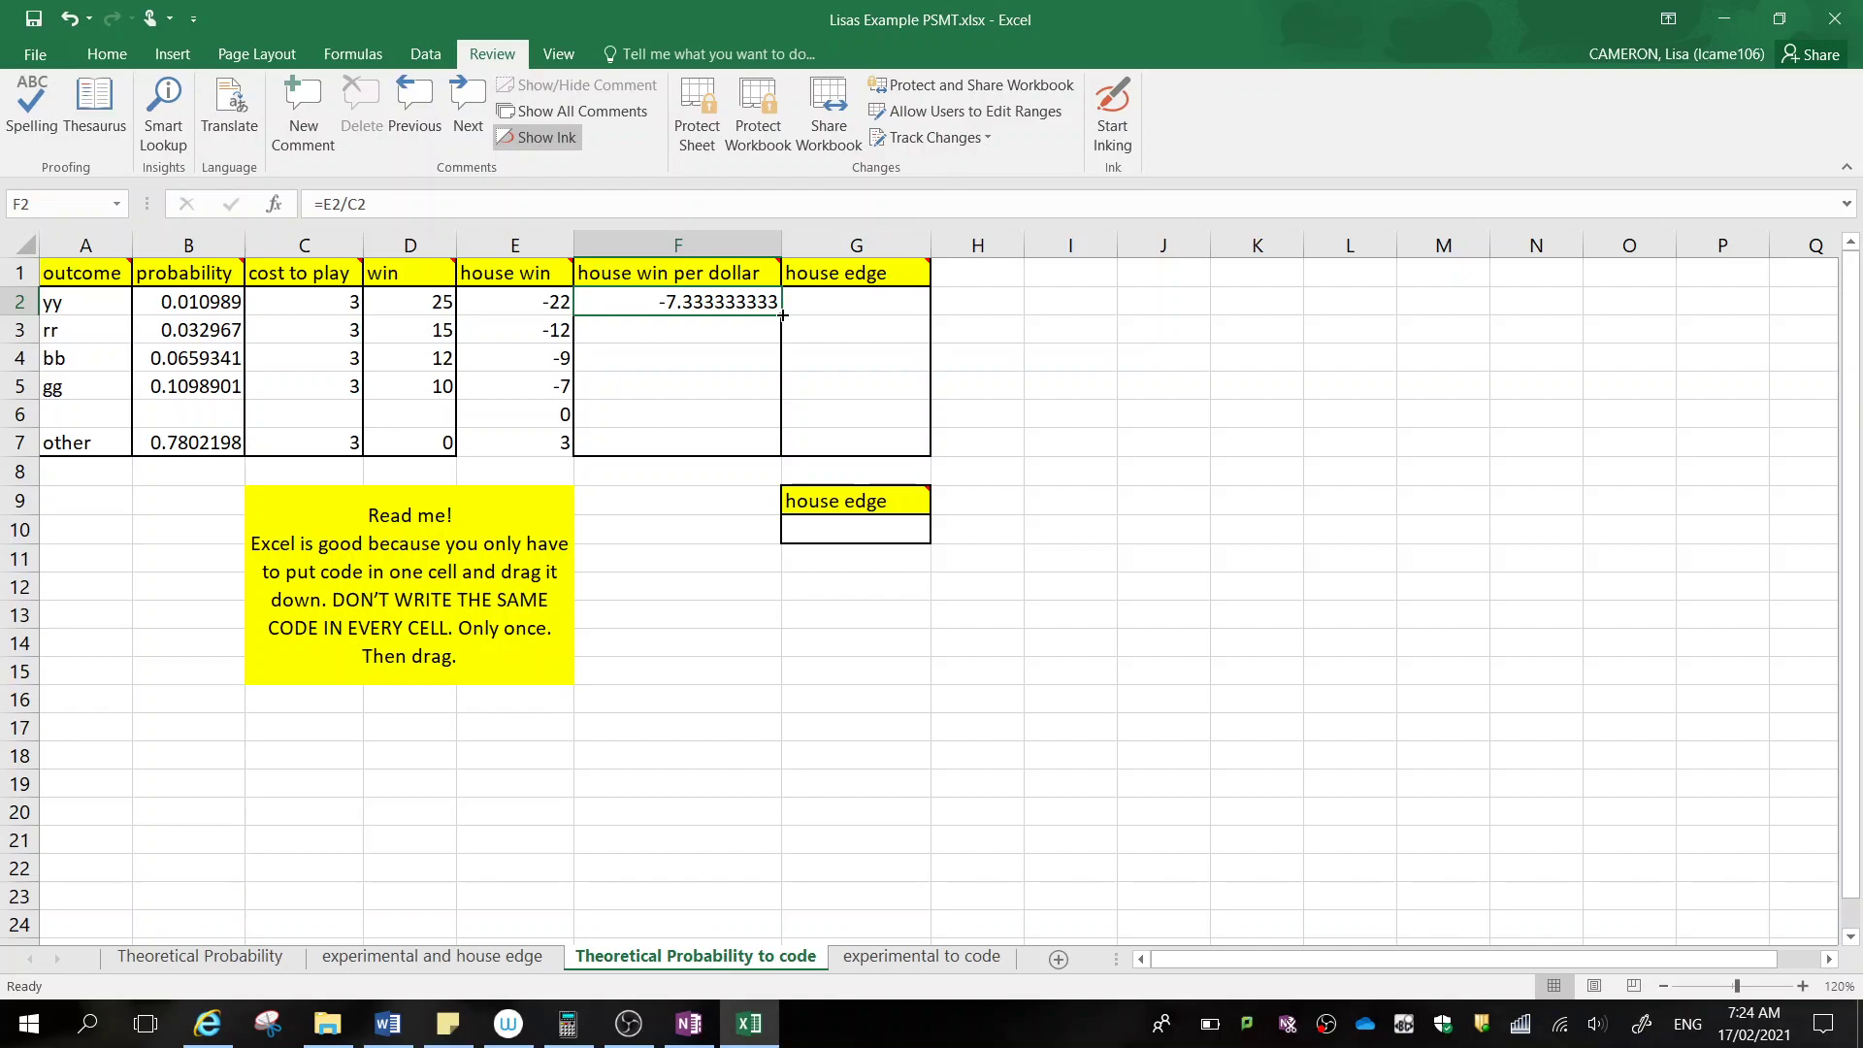
pyautogui.moveTo(782, 313); pyautogui.dragTo(778, 448)
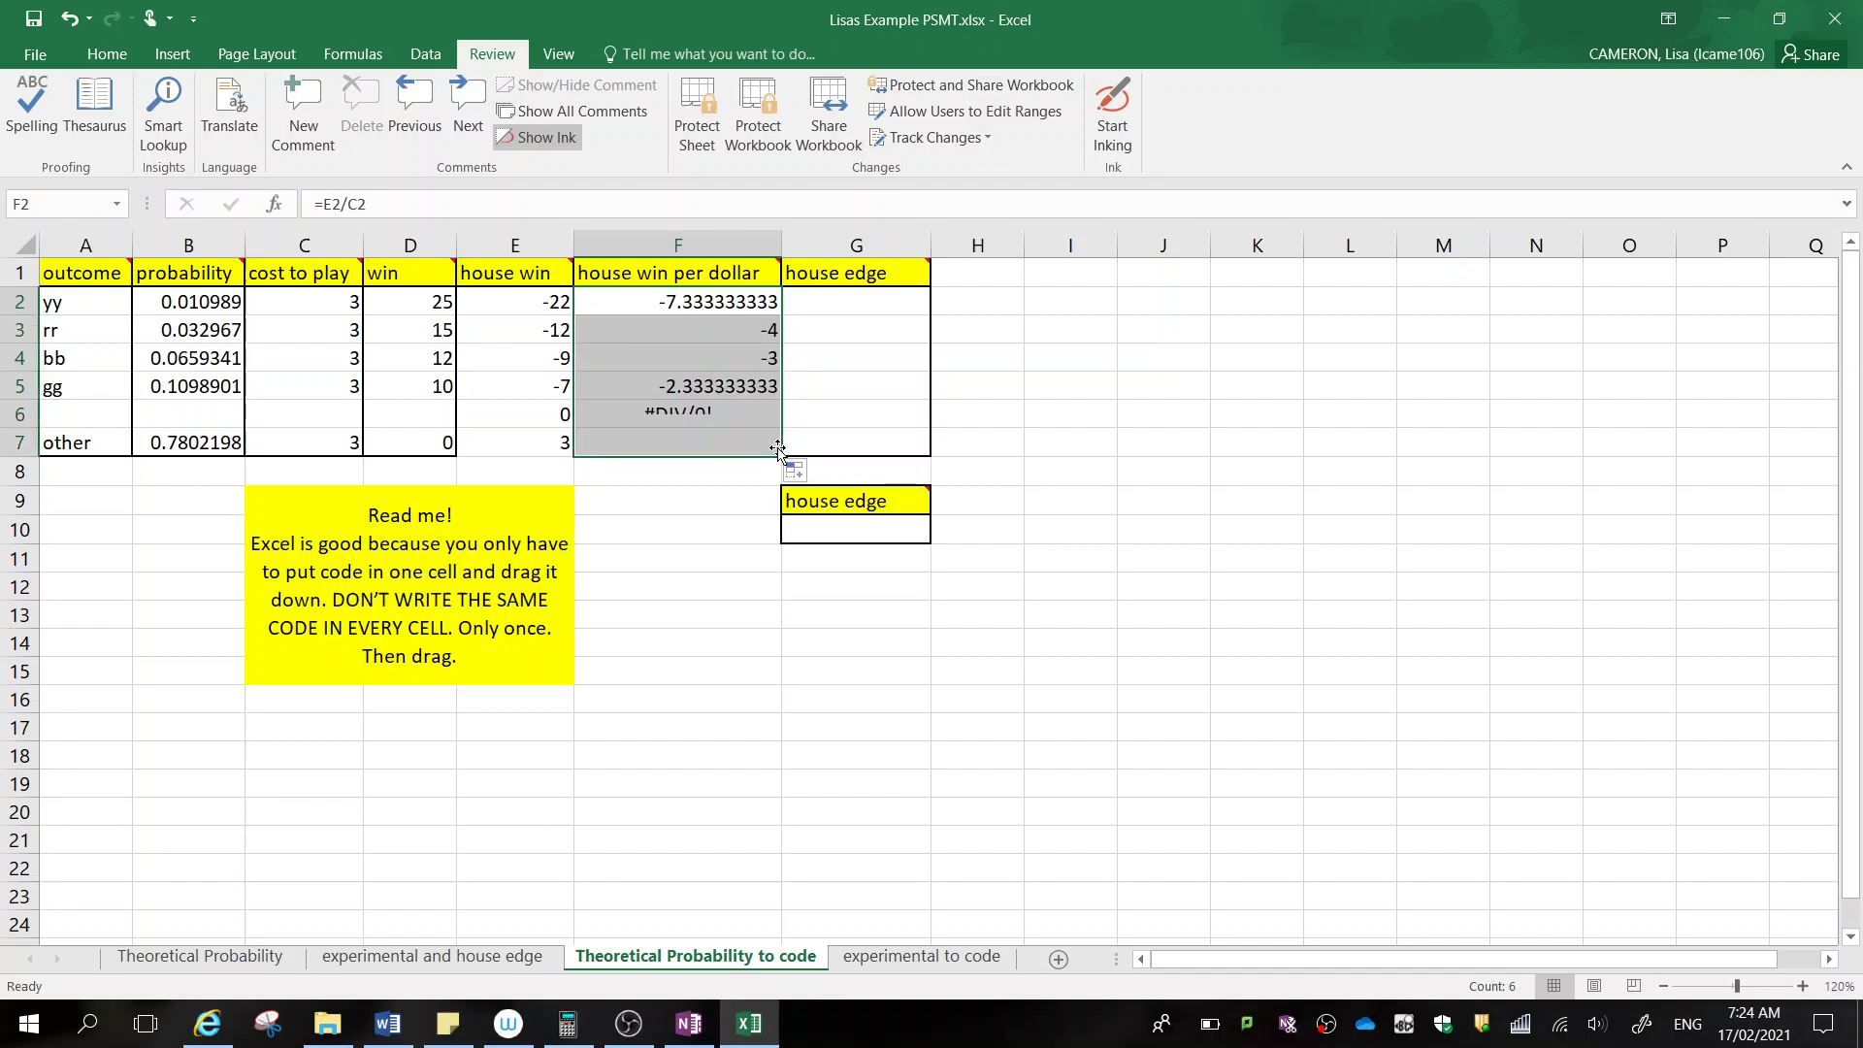
# Clear the #DIV/0! in F6 and the 0 in E6 from the blank row
pyautogui.click(714, 418)
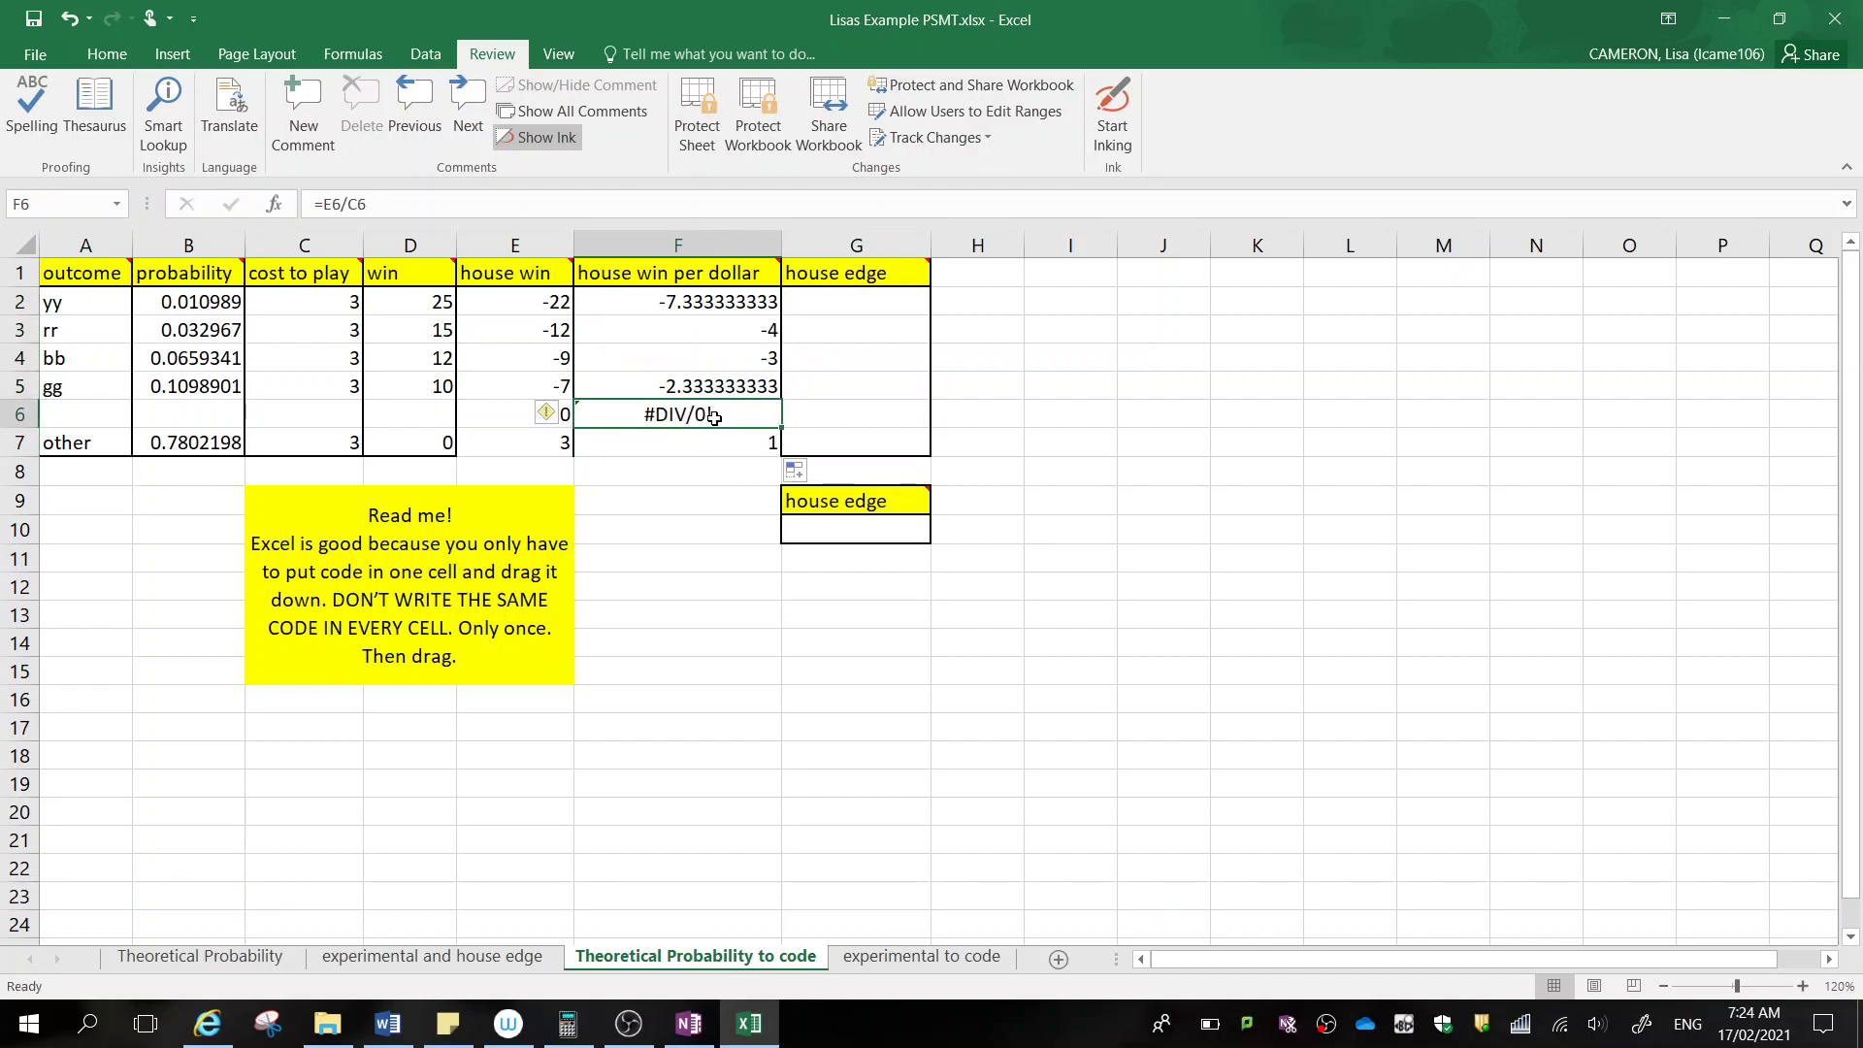
pyautogui.press('Delete')
pyautogui.press('Left')
pyautogui.press('BackSpace')
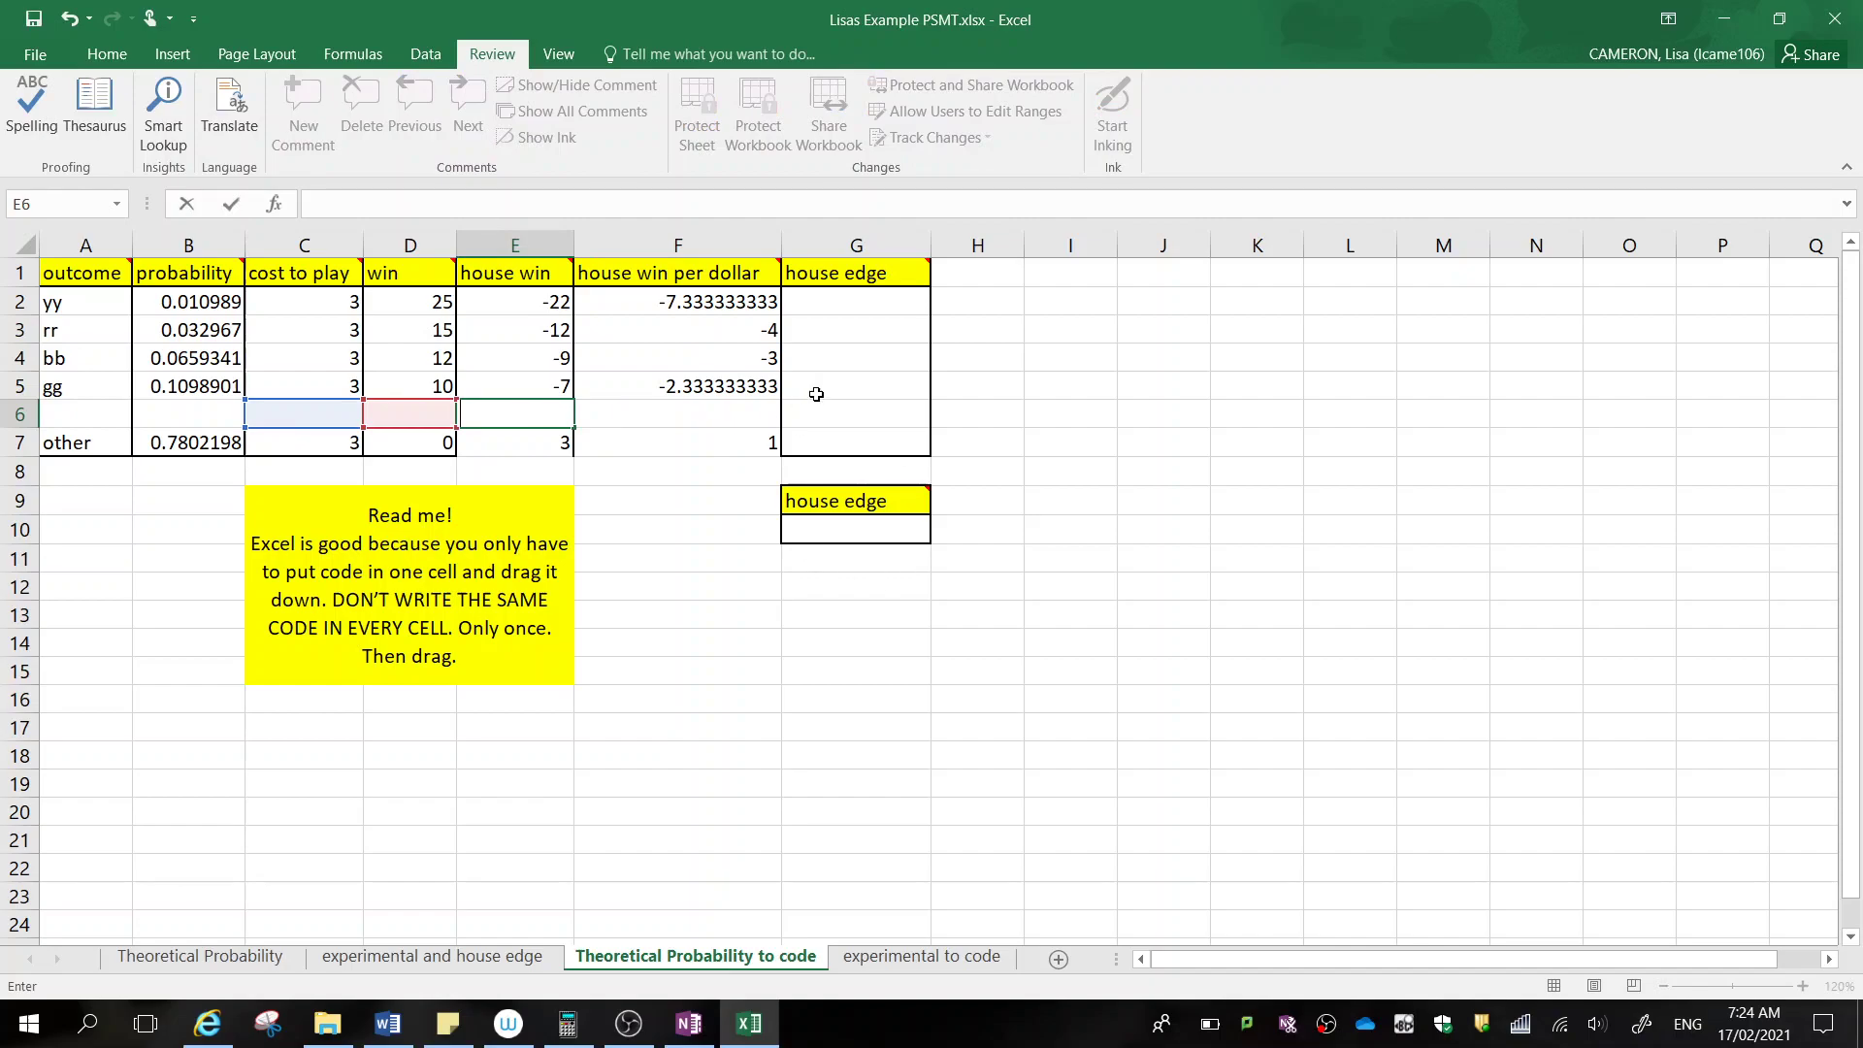
pyautogui.click(862, 433)
# Enter =B2*F2 in G2 and fill it down to G7 for each outcome's house edge
pyautogui.click(860, 308)
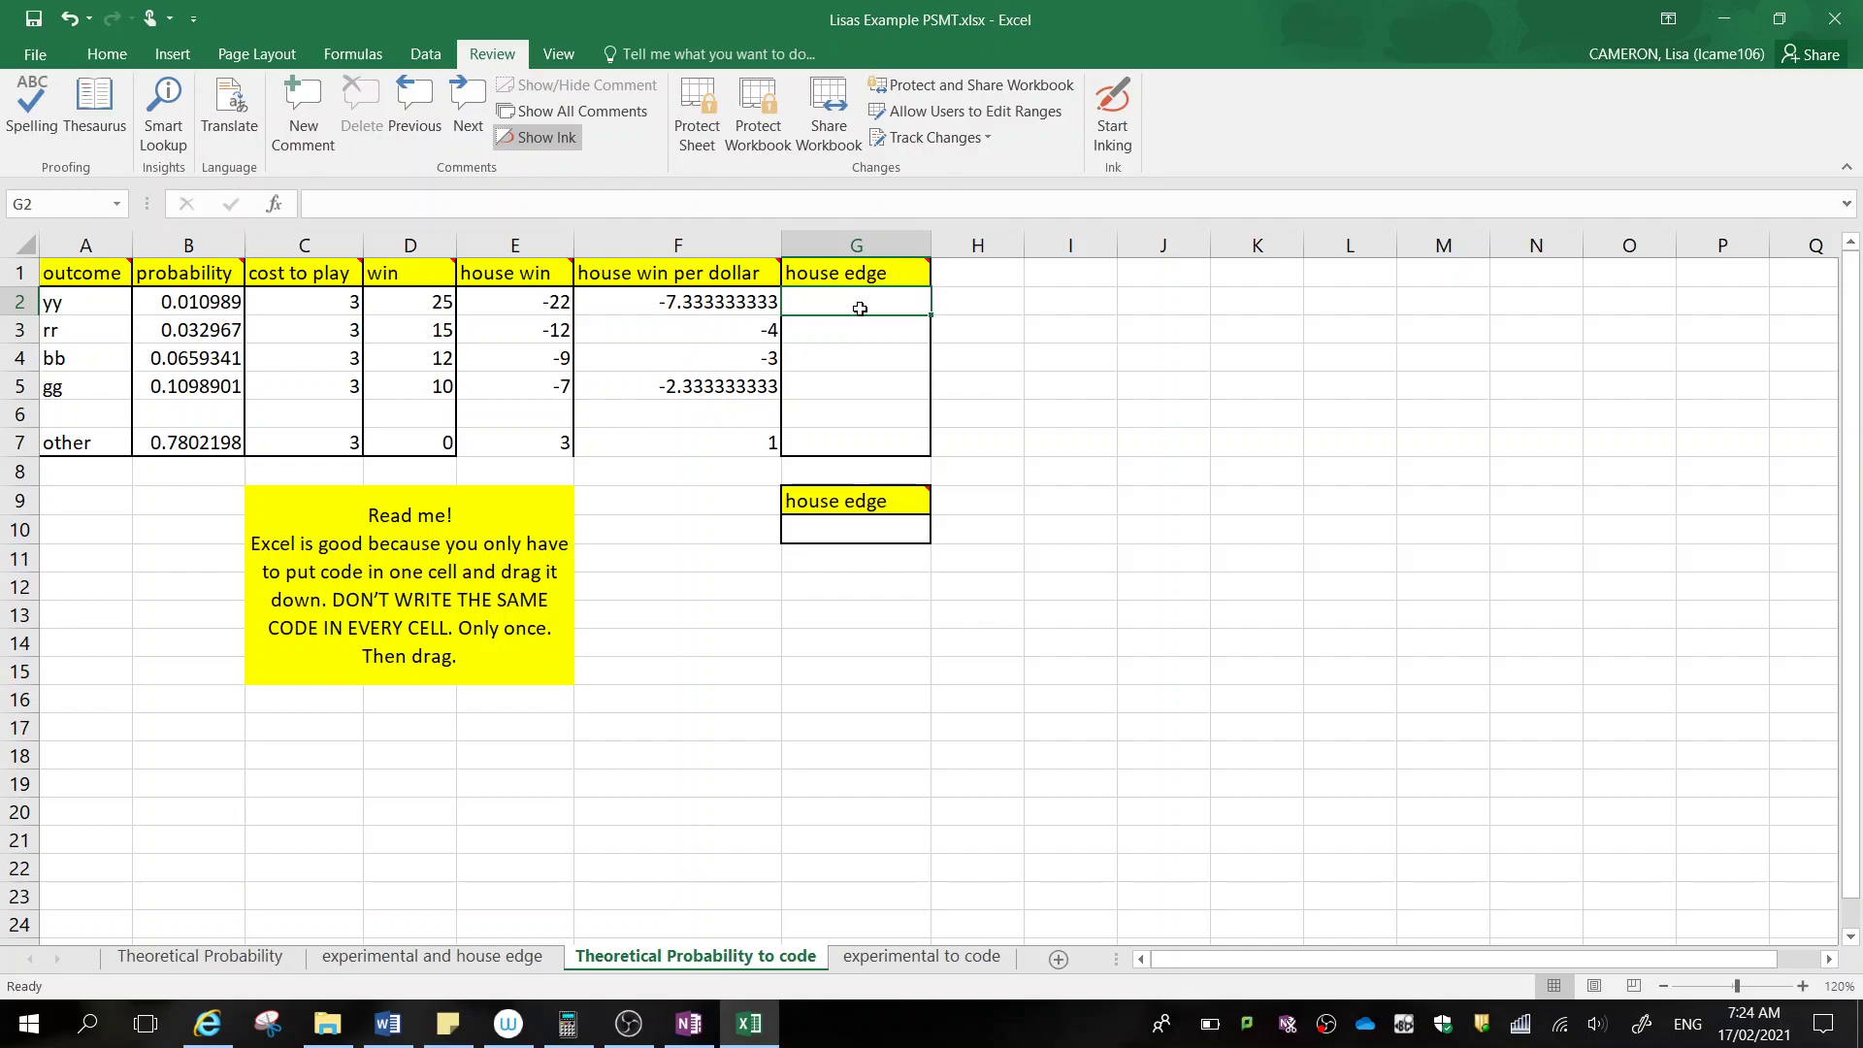
pyautogui.write('=')
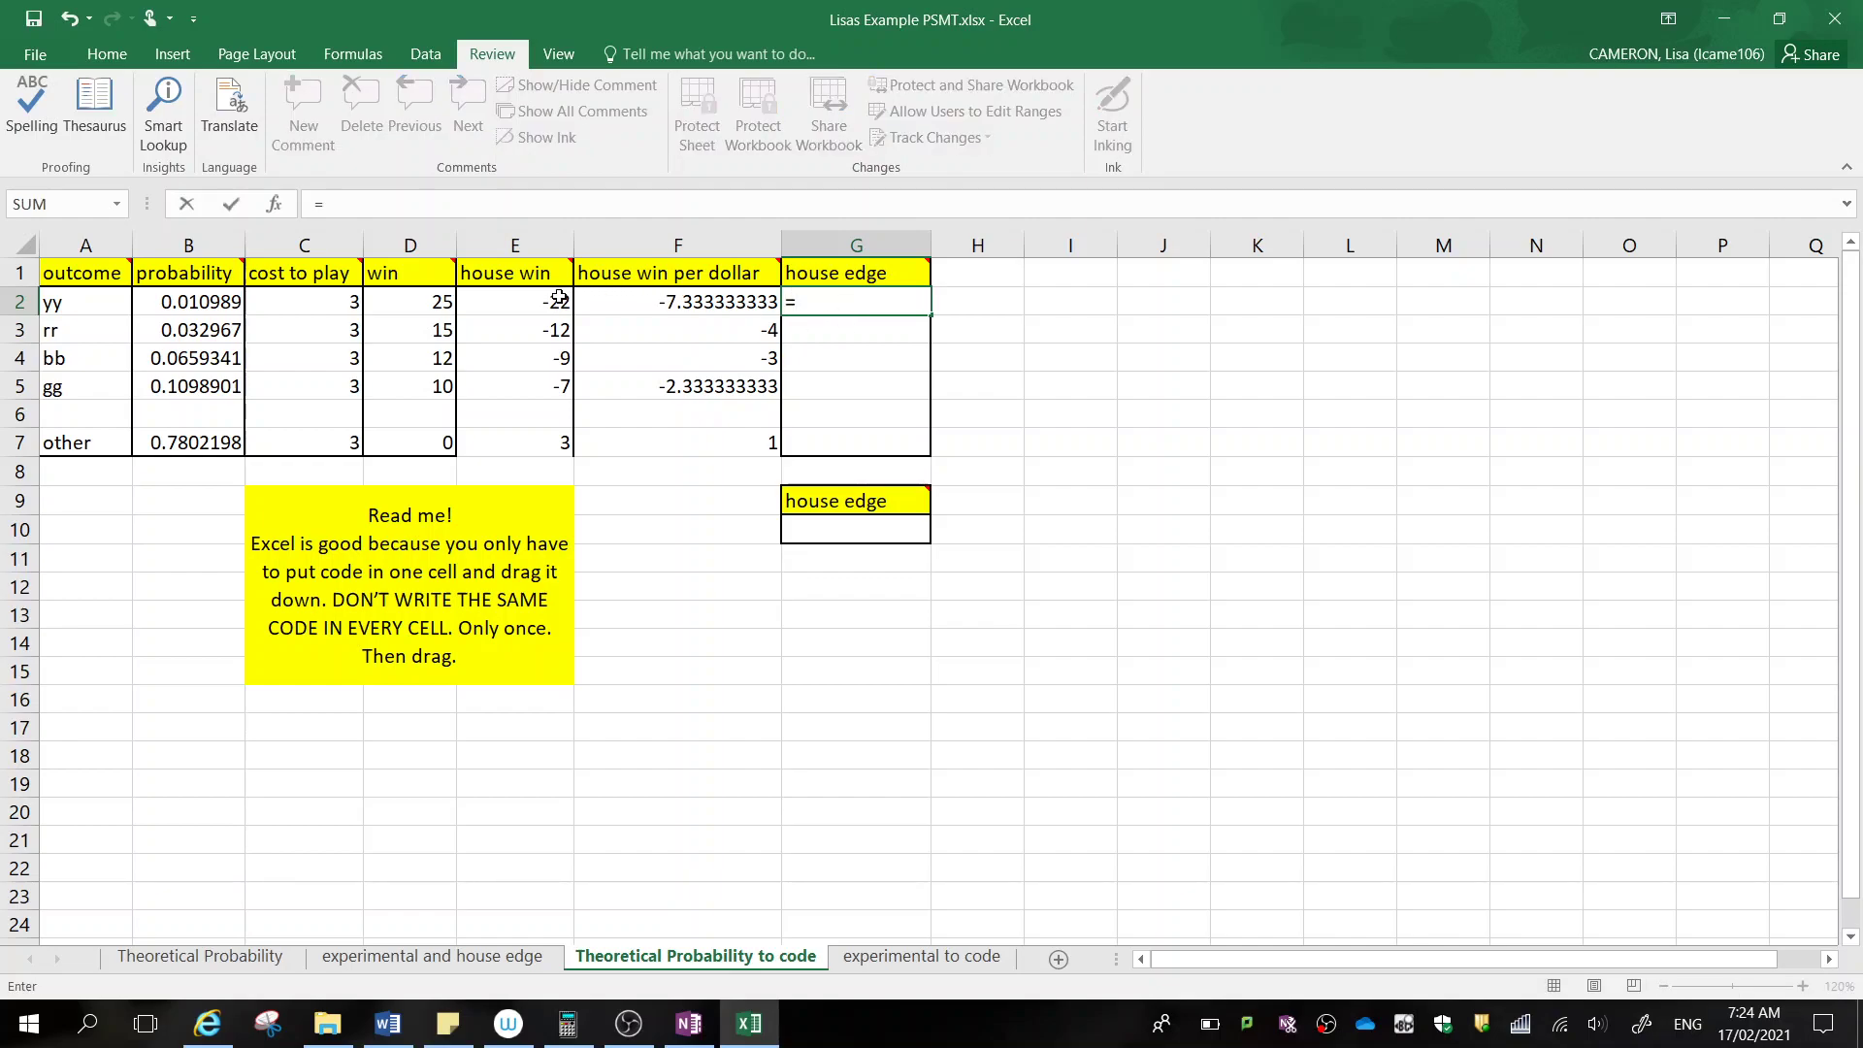
pyautogui.click(231, 302)
pyautogui.write('*')
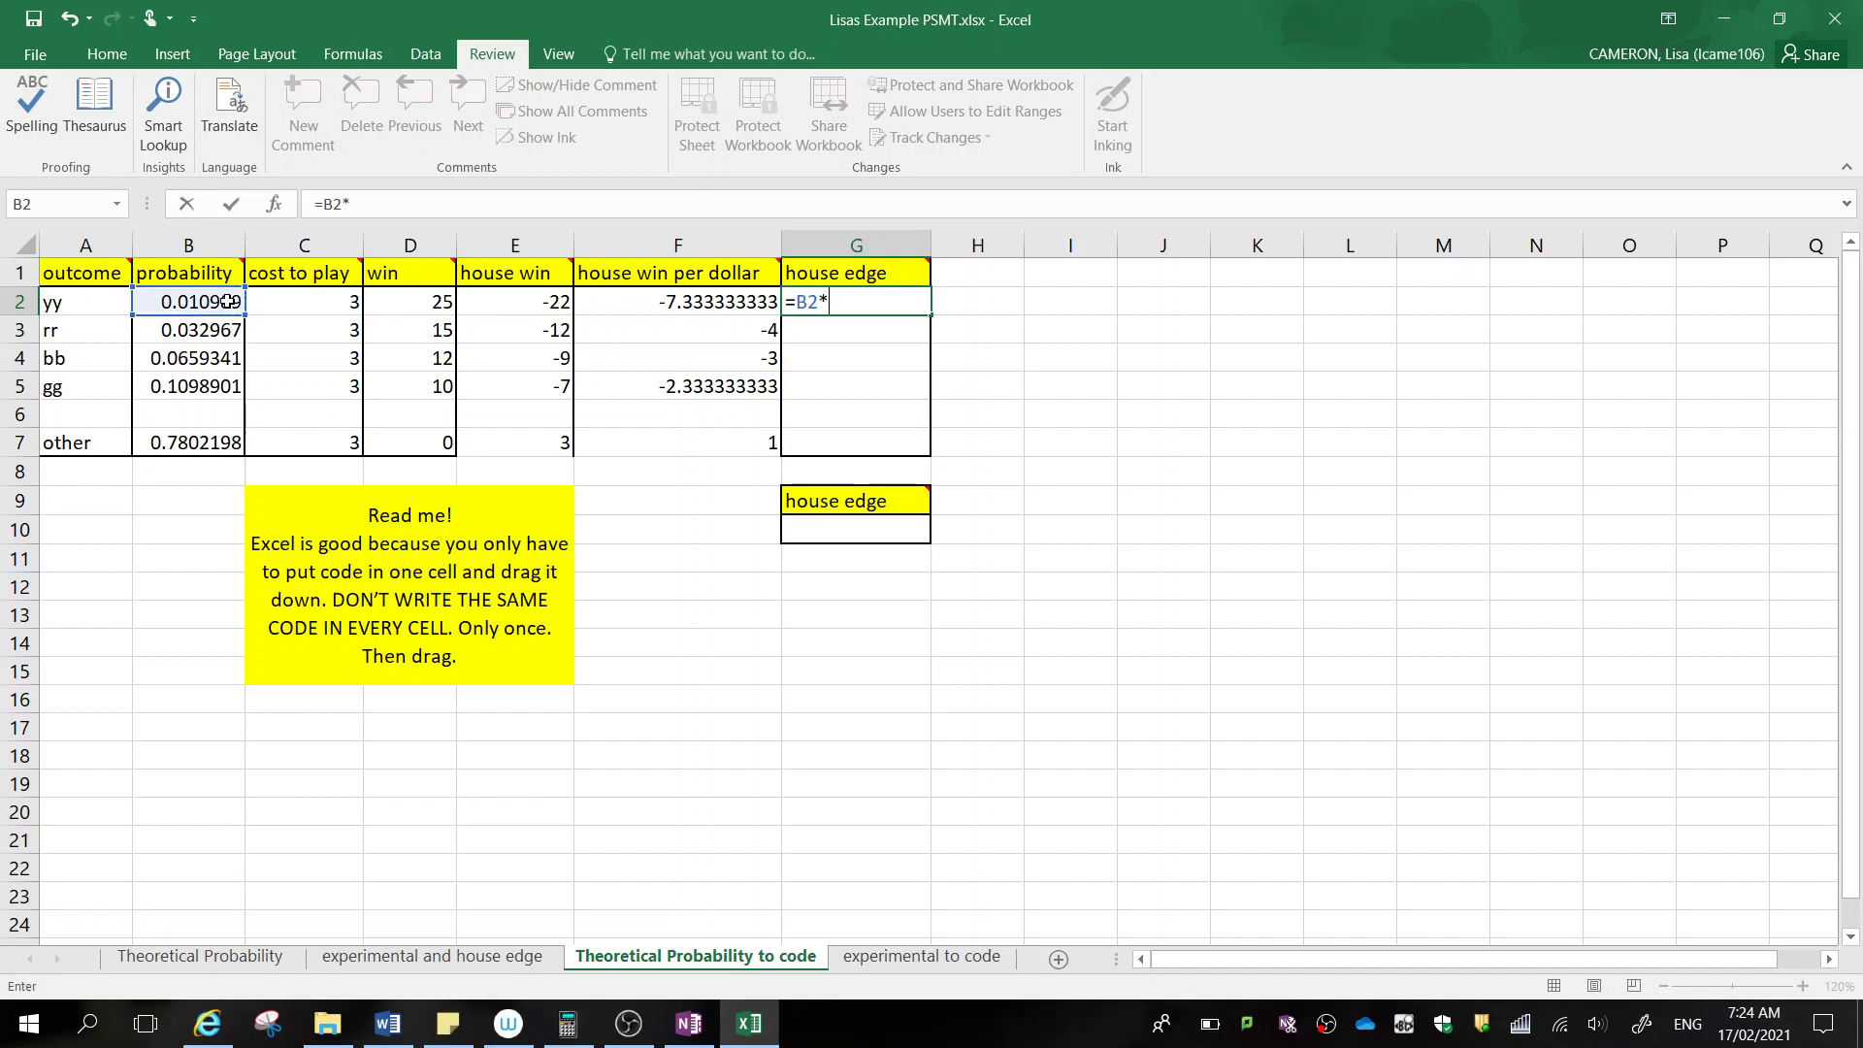
pyautogui.click(711, 304)
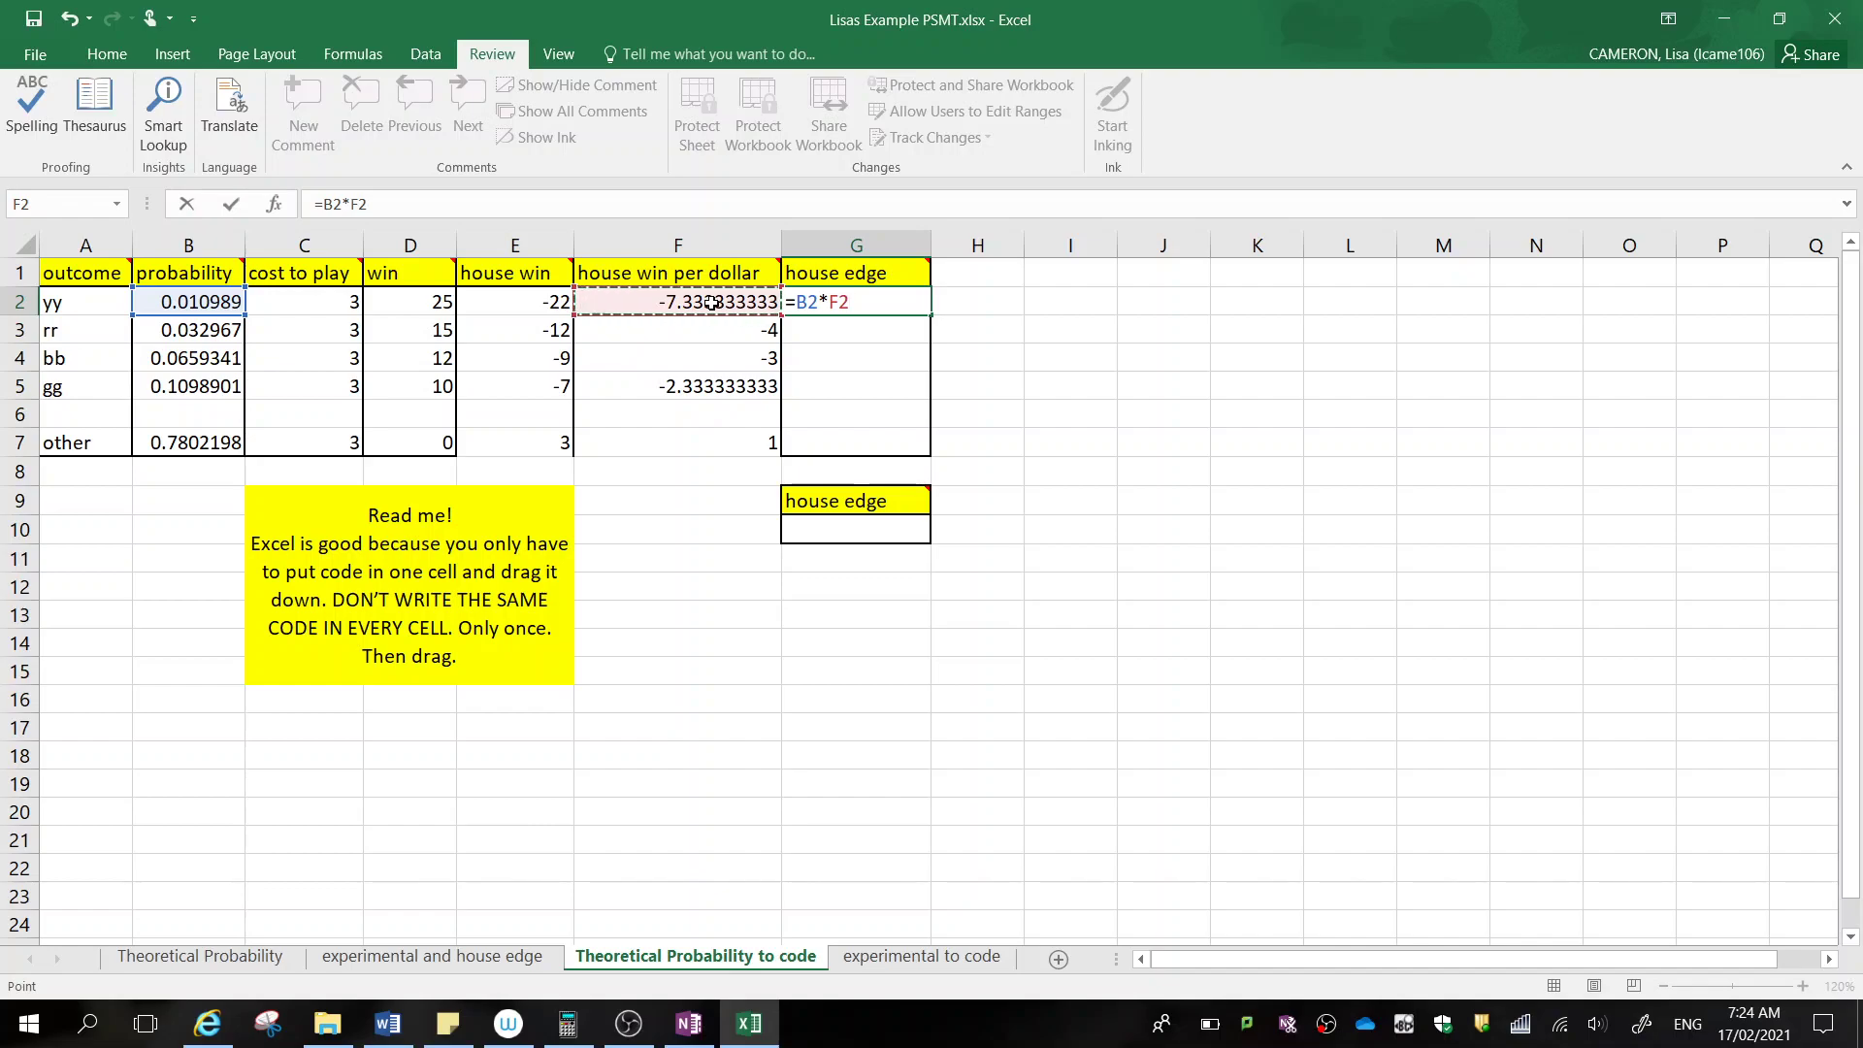
pyautogui.press('Return')
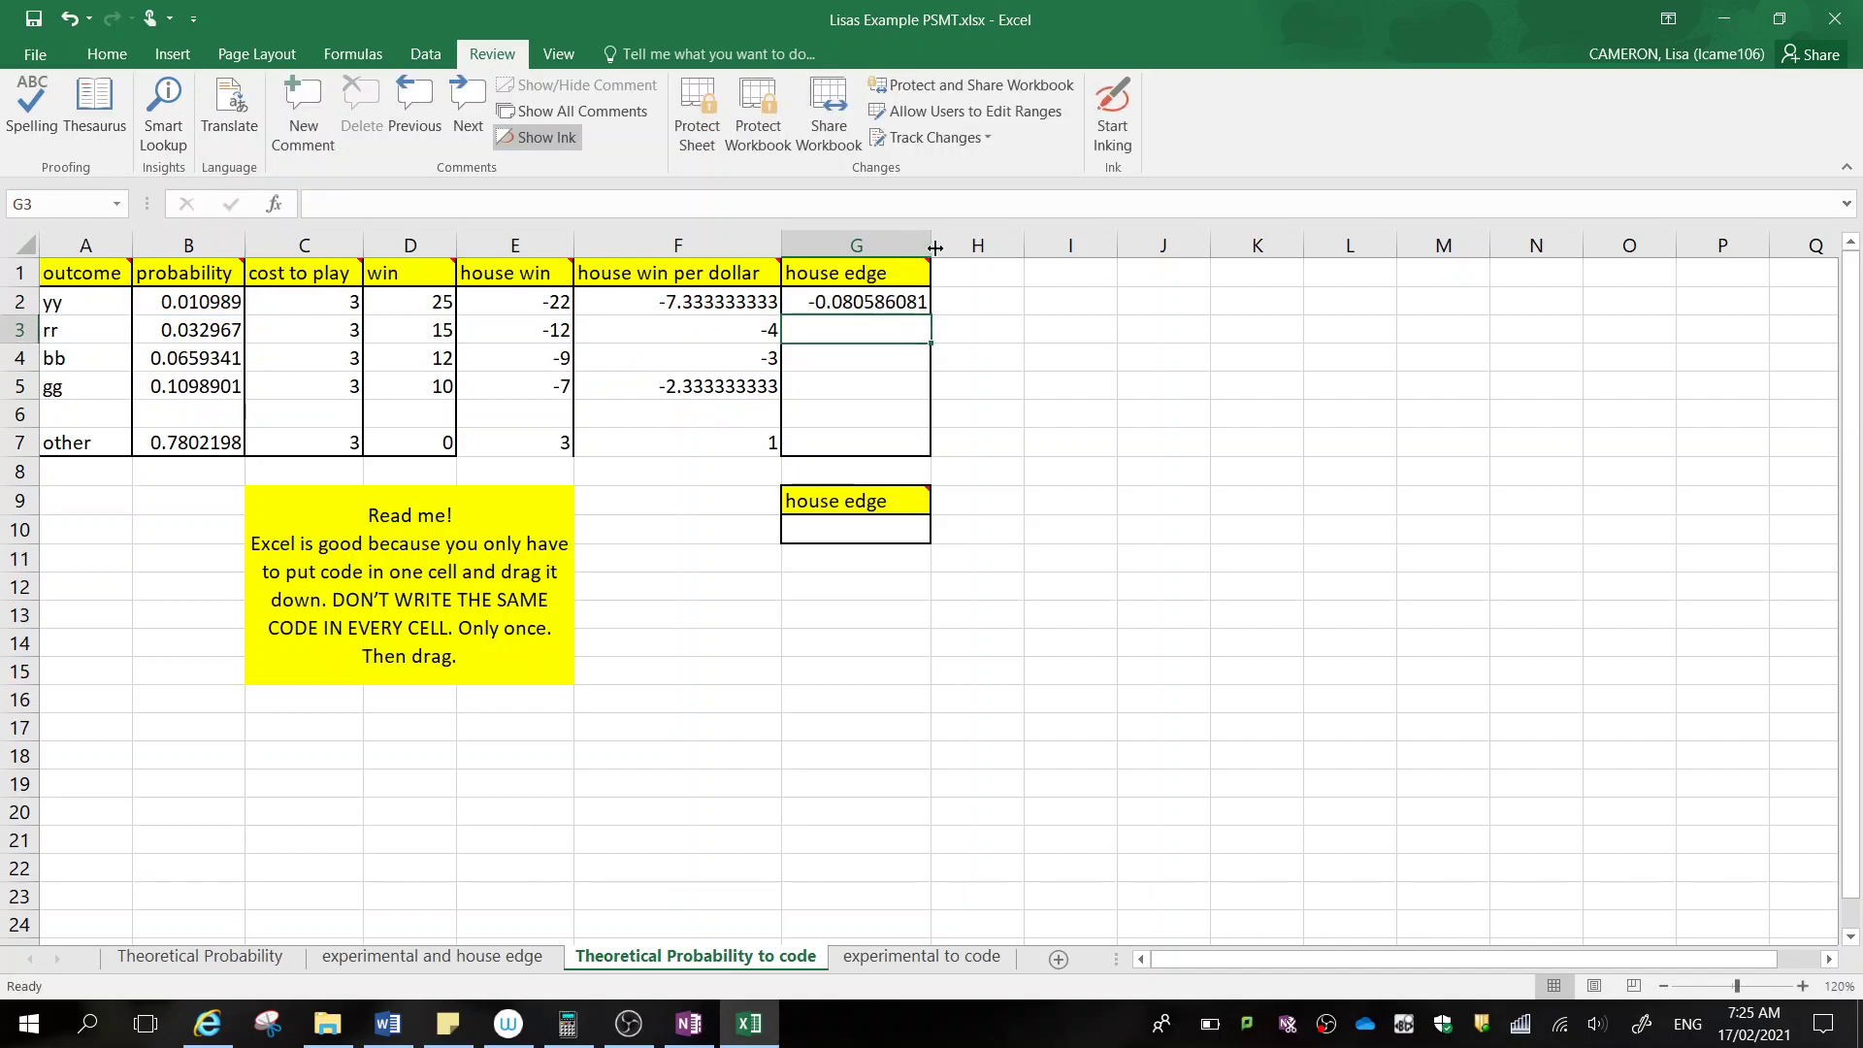
pyautogui.click(915, 302)
pyautogui.moveTo(929, 317); pyautogui.dragTo(913, 442)
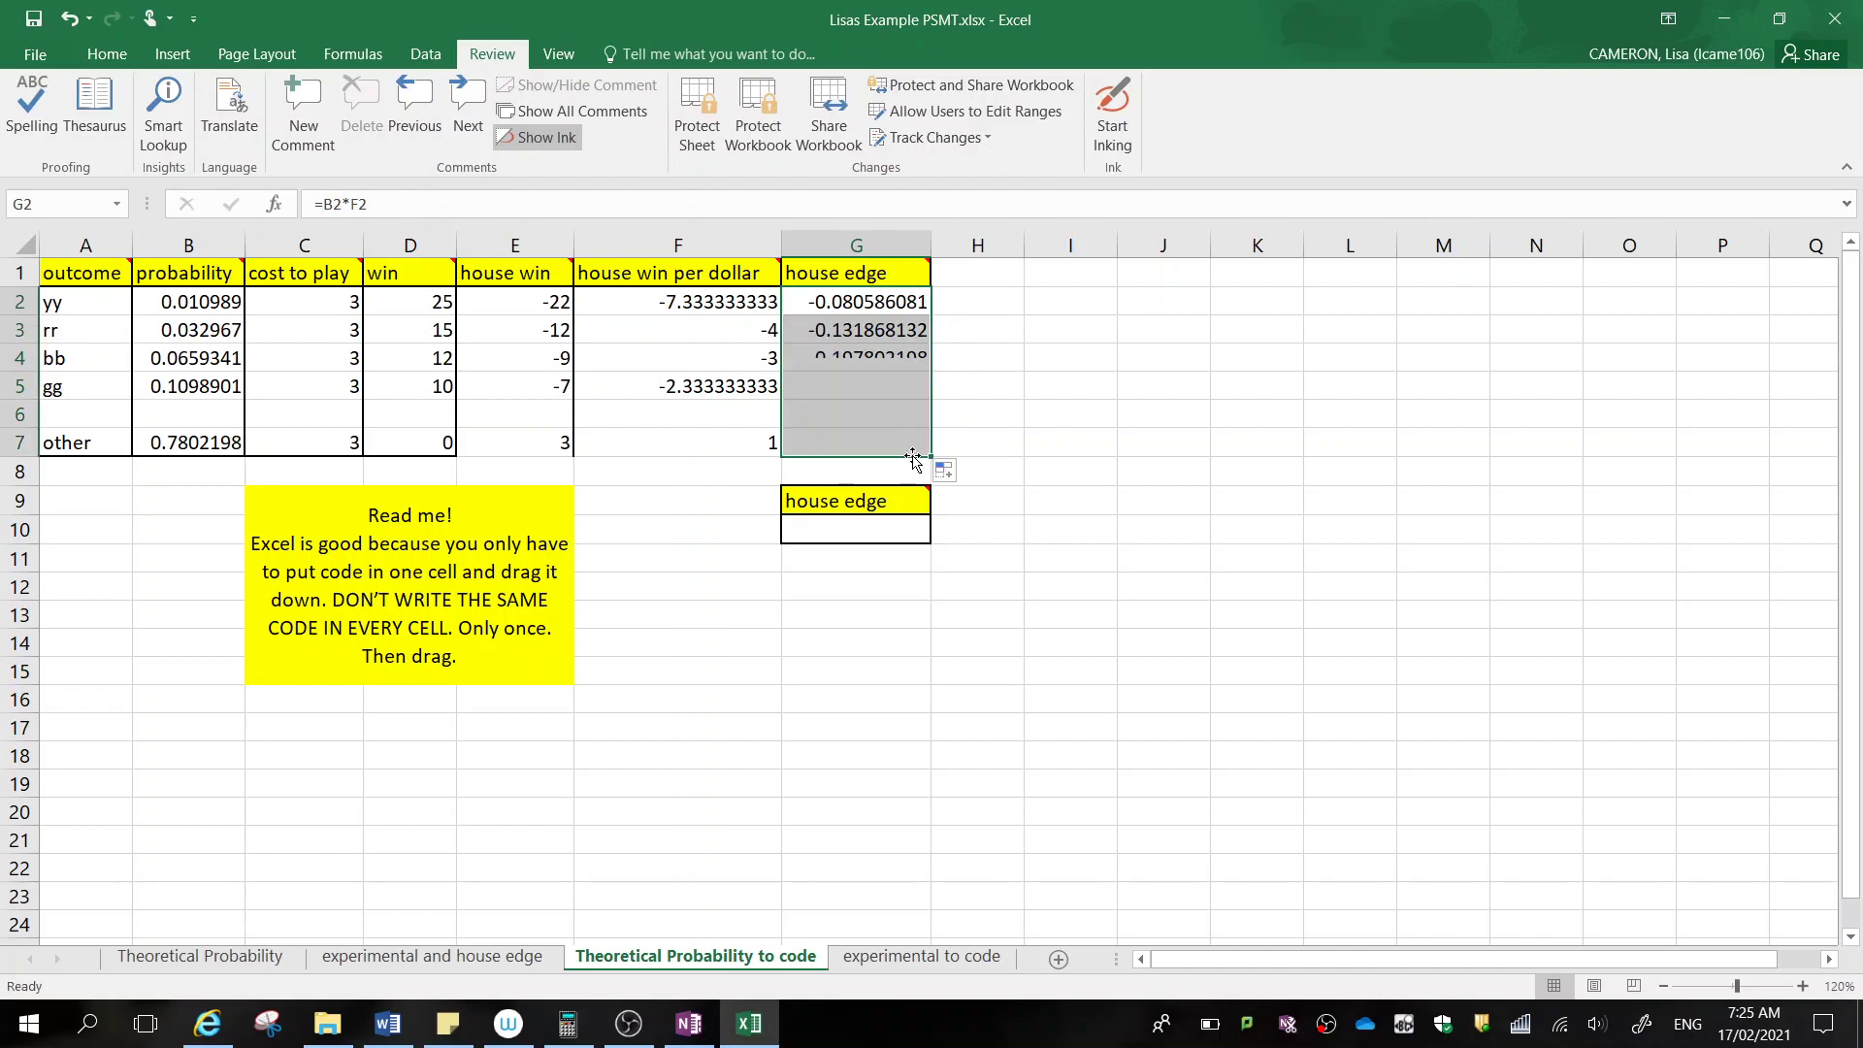
pyautogui.click(895, 529)
# Enter =SUM(G2:G7) in G10, showing a total house edge of 0.113553114
pyautogui.write('=')
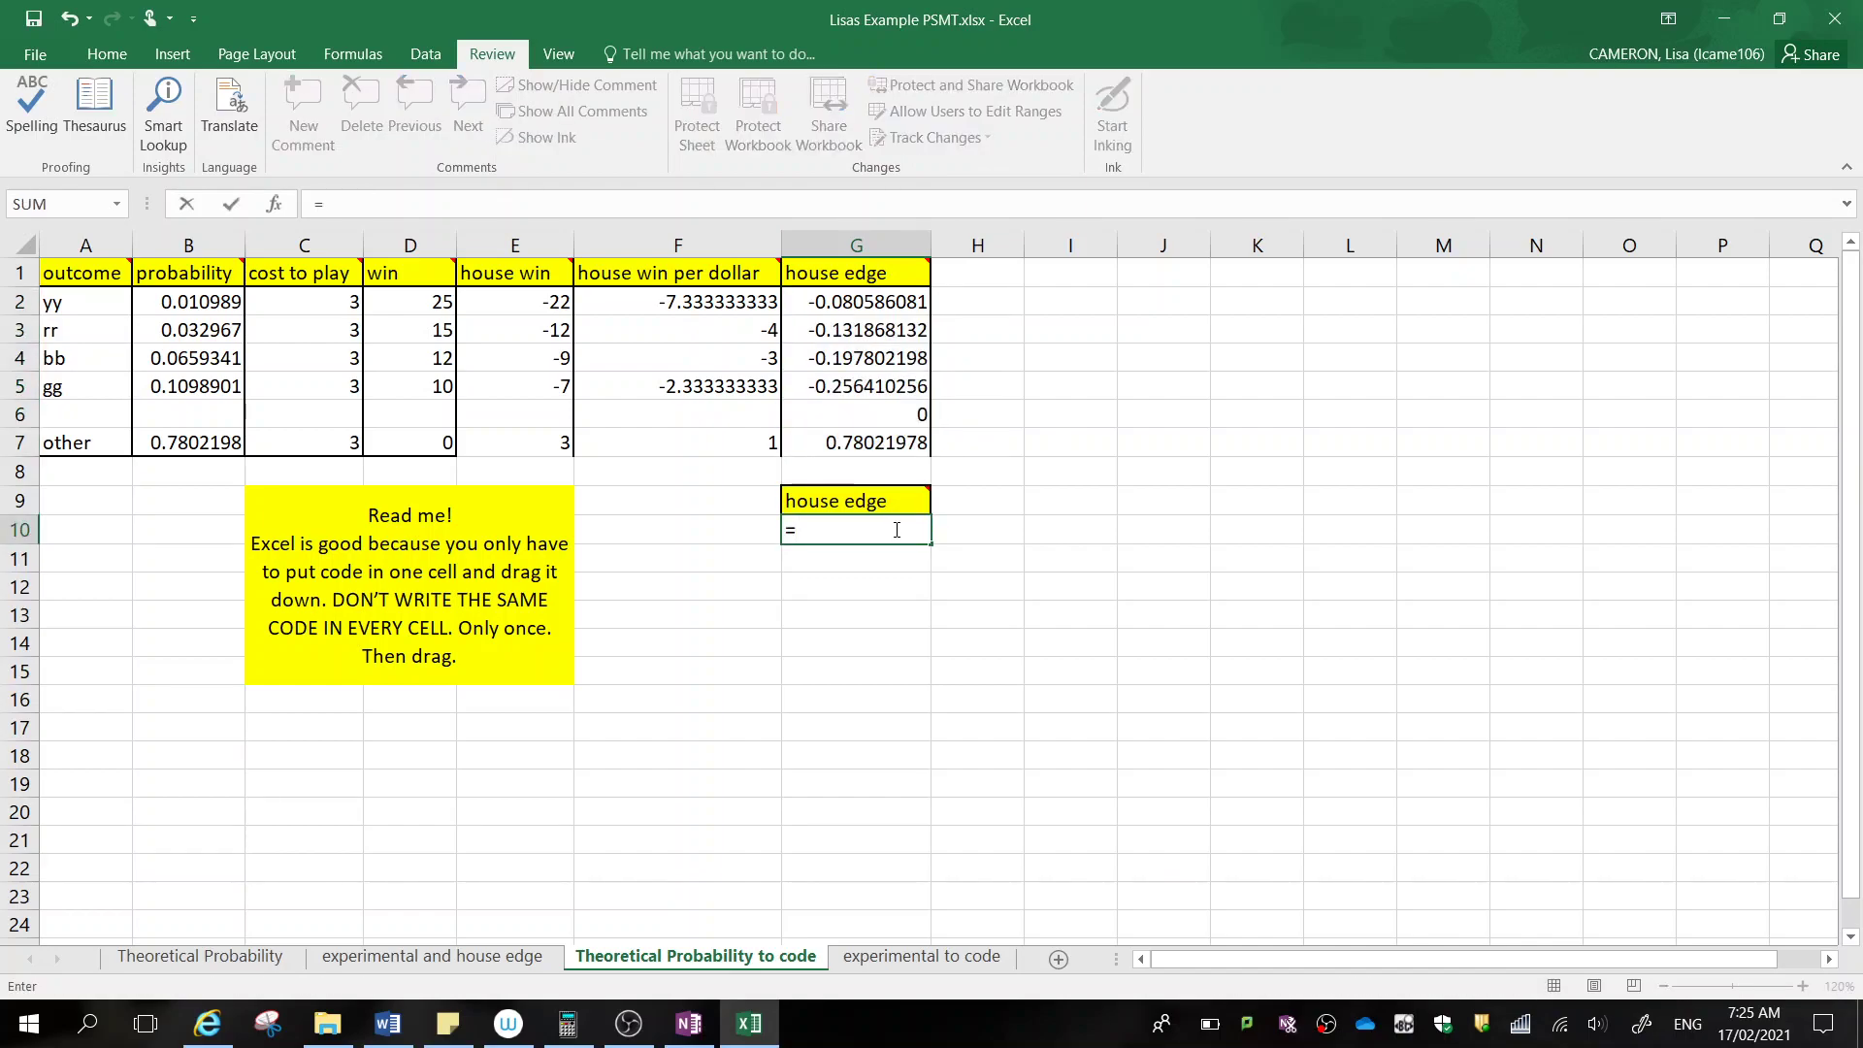
pyautogui.write('sum(')
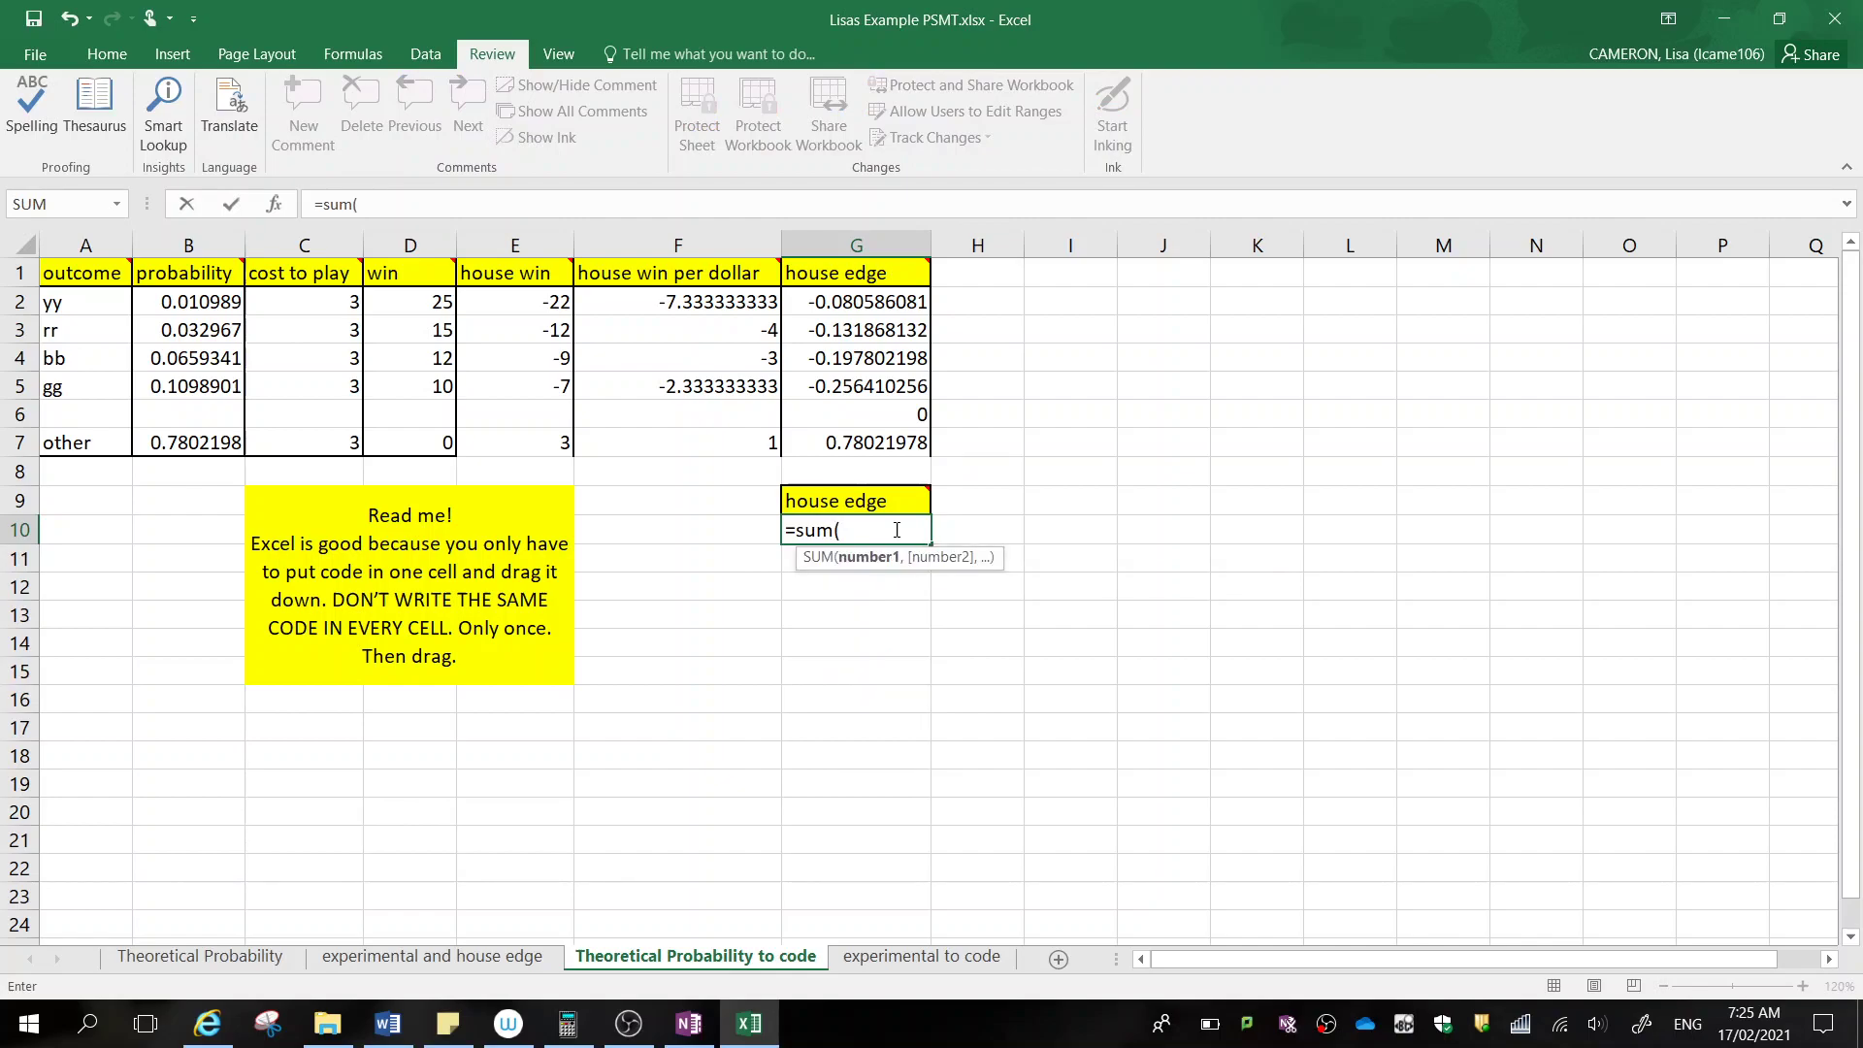
pyautogui.click(835, 312)
pyautogui.moveTo(834, 317); pyautogui.dragTo(839, 442)
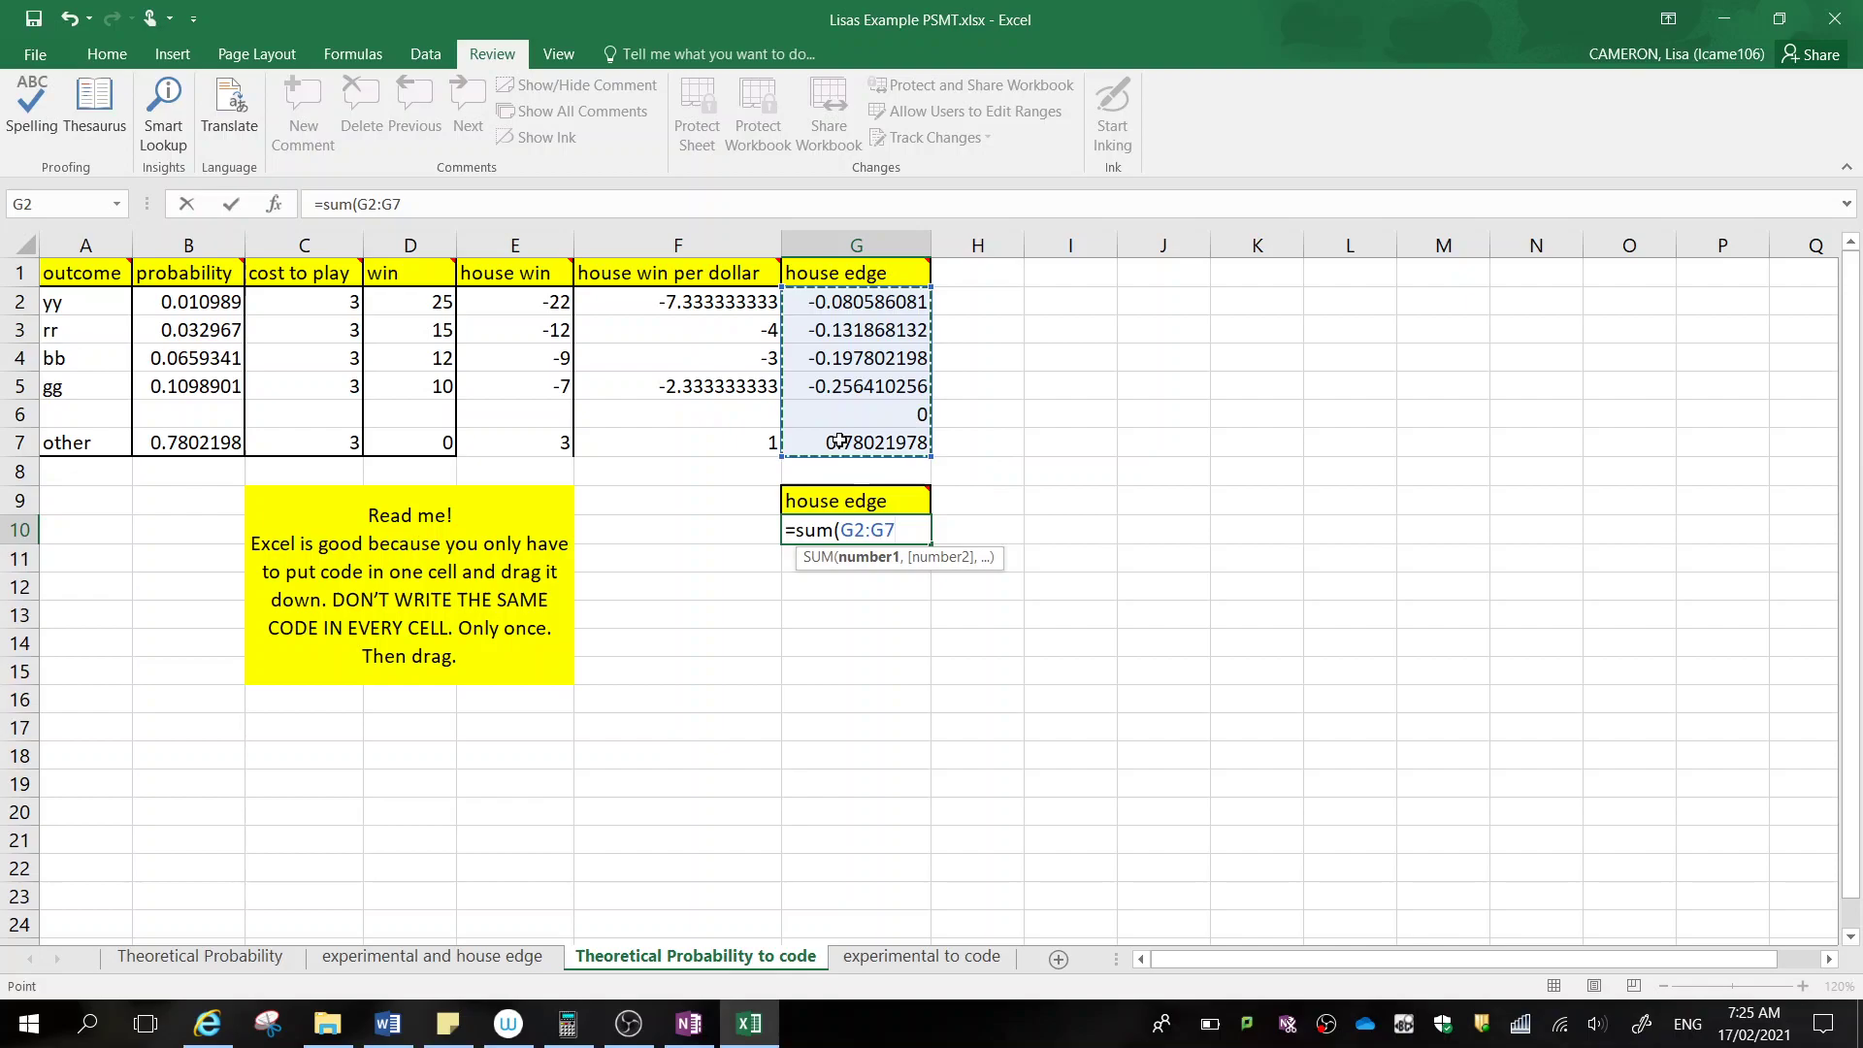
pyautogui.write(')')
pyautogui.press('Return')
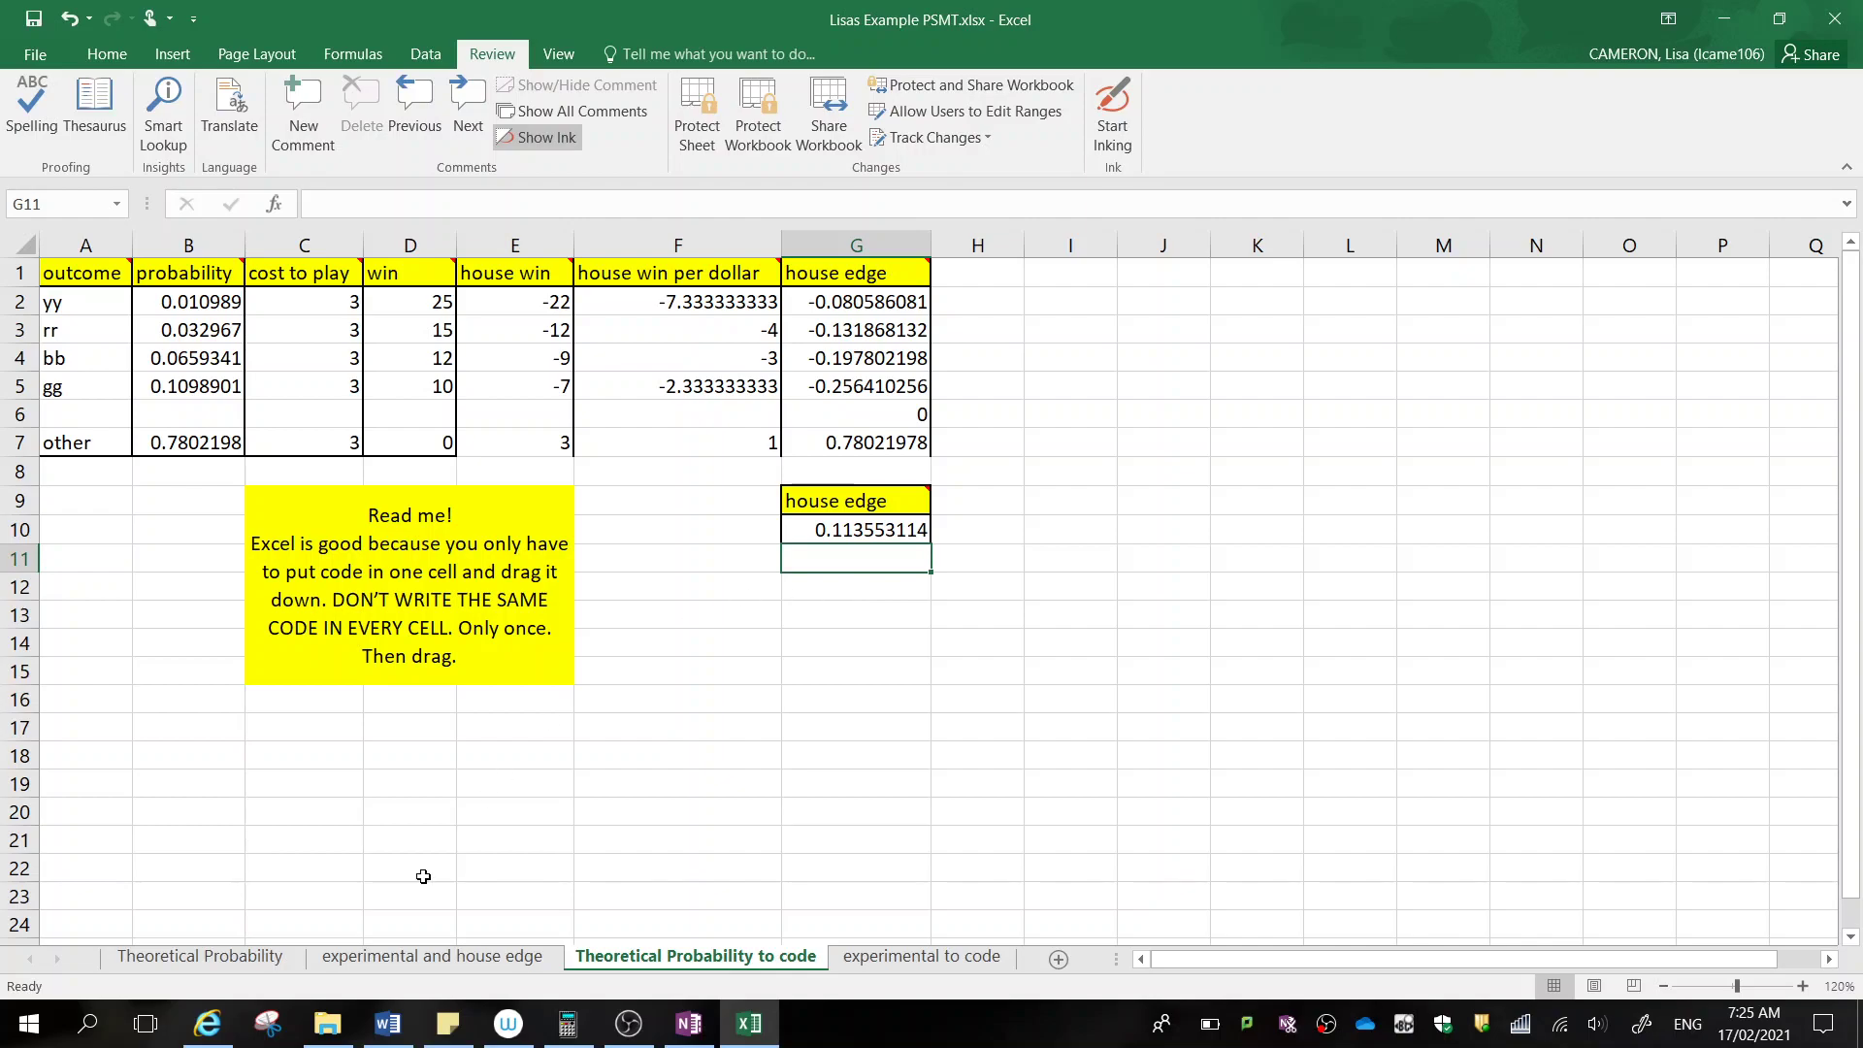
pyautogui.moveTo(81, 278); pyautogui.dragTo(877, 674)
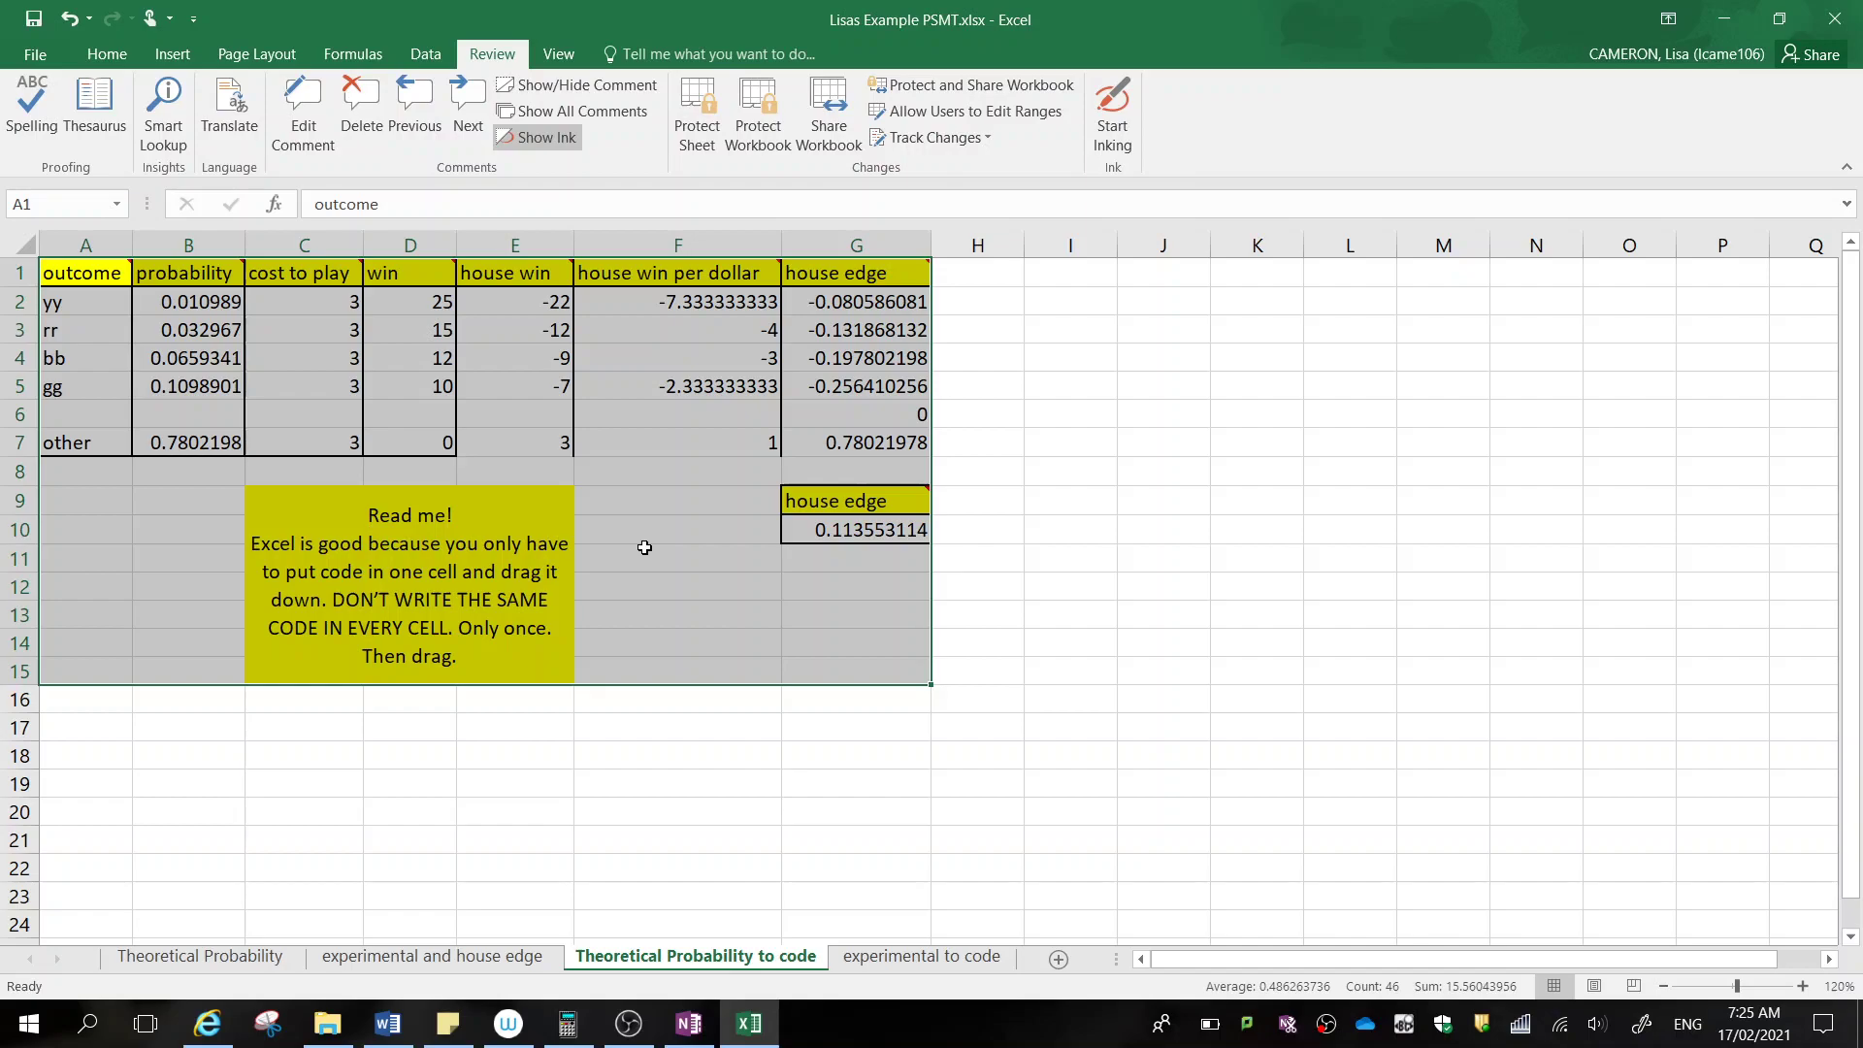
# Change every cost to play to 4, lifting the total house edge to 0.335164835
pyautogui.click(727, 627)
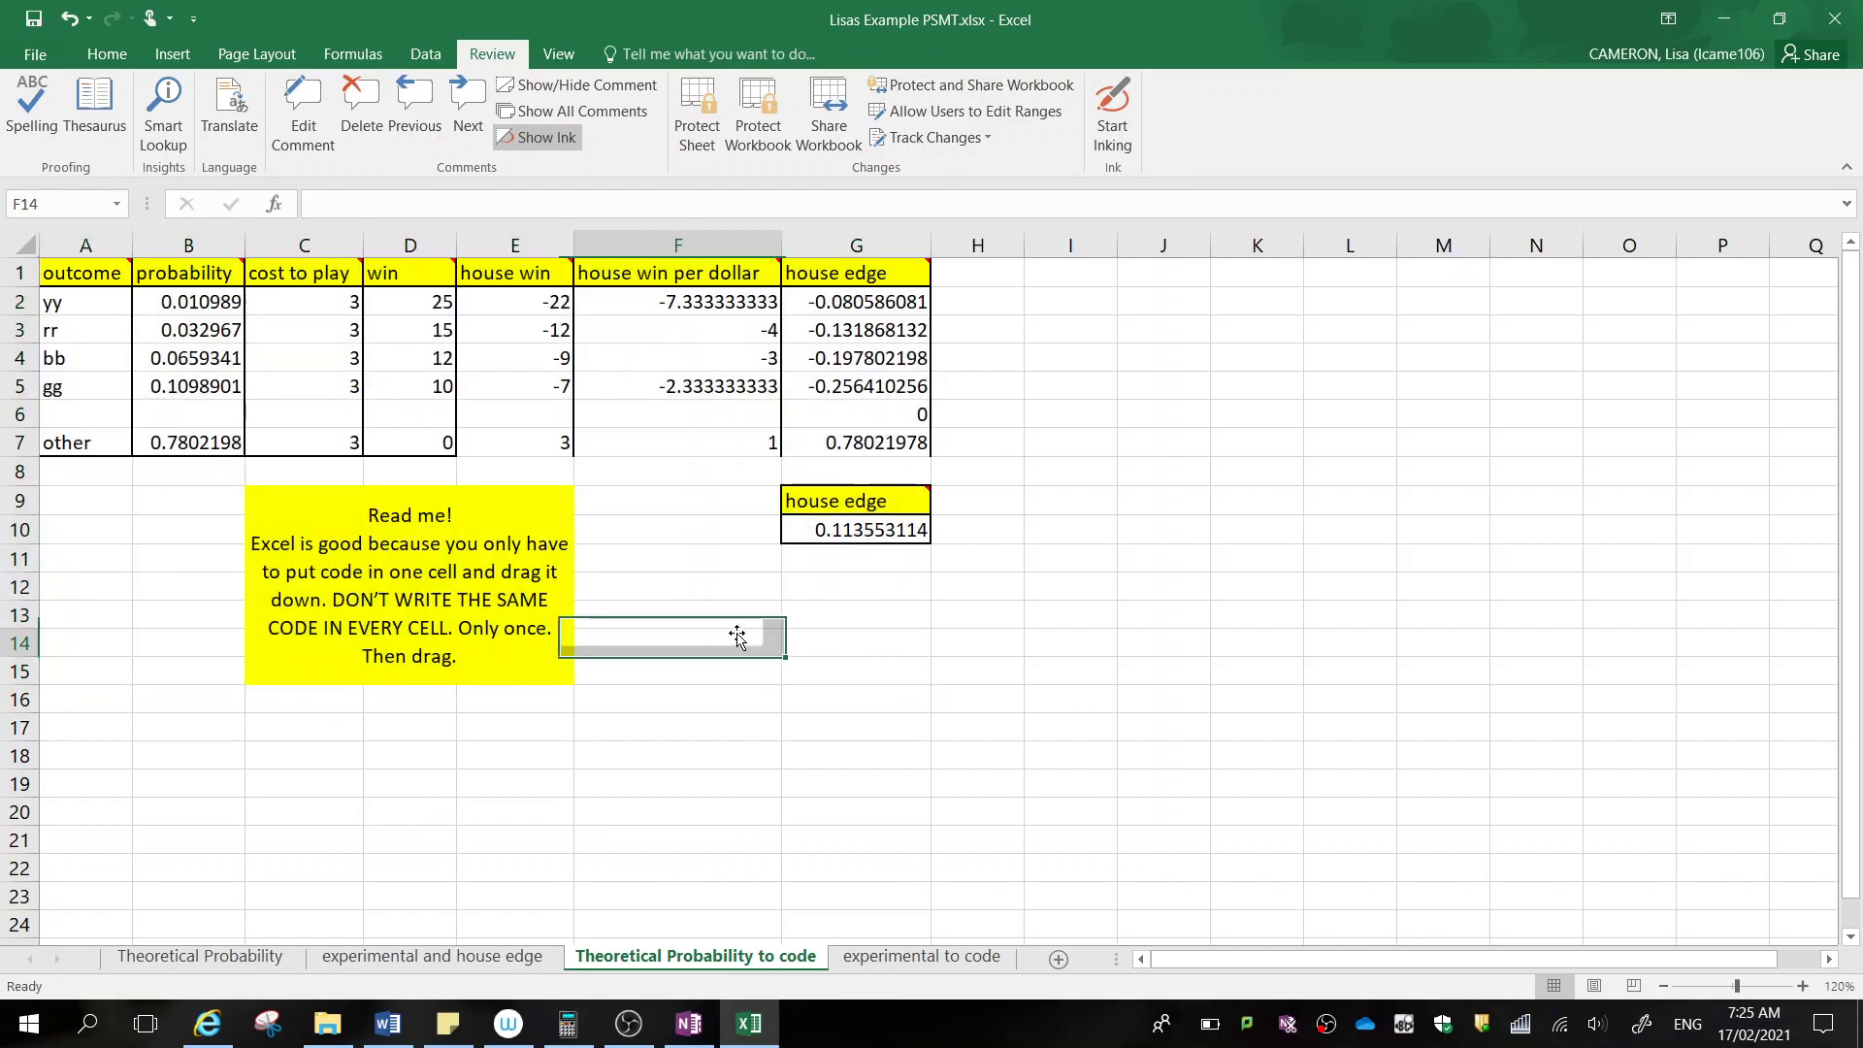
pyautogui.click(346, 299)
pyautogui.write('4')
pyautogui.press('Return')
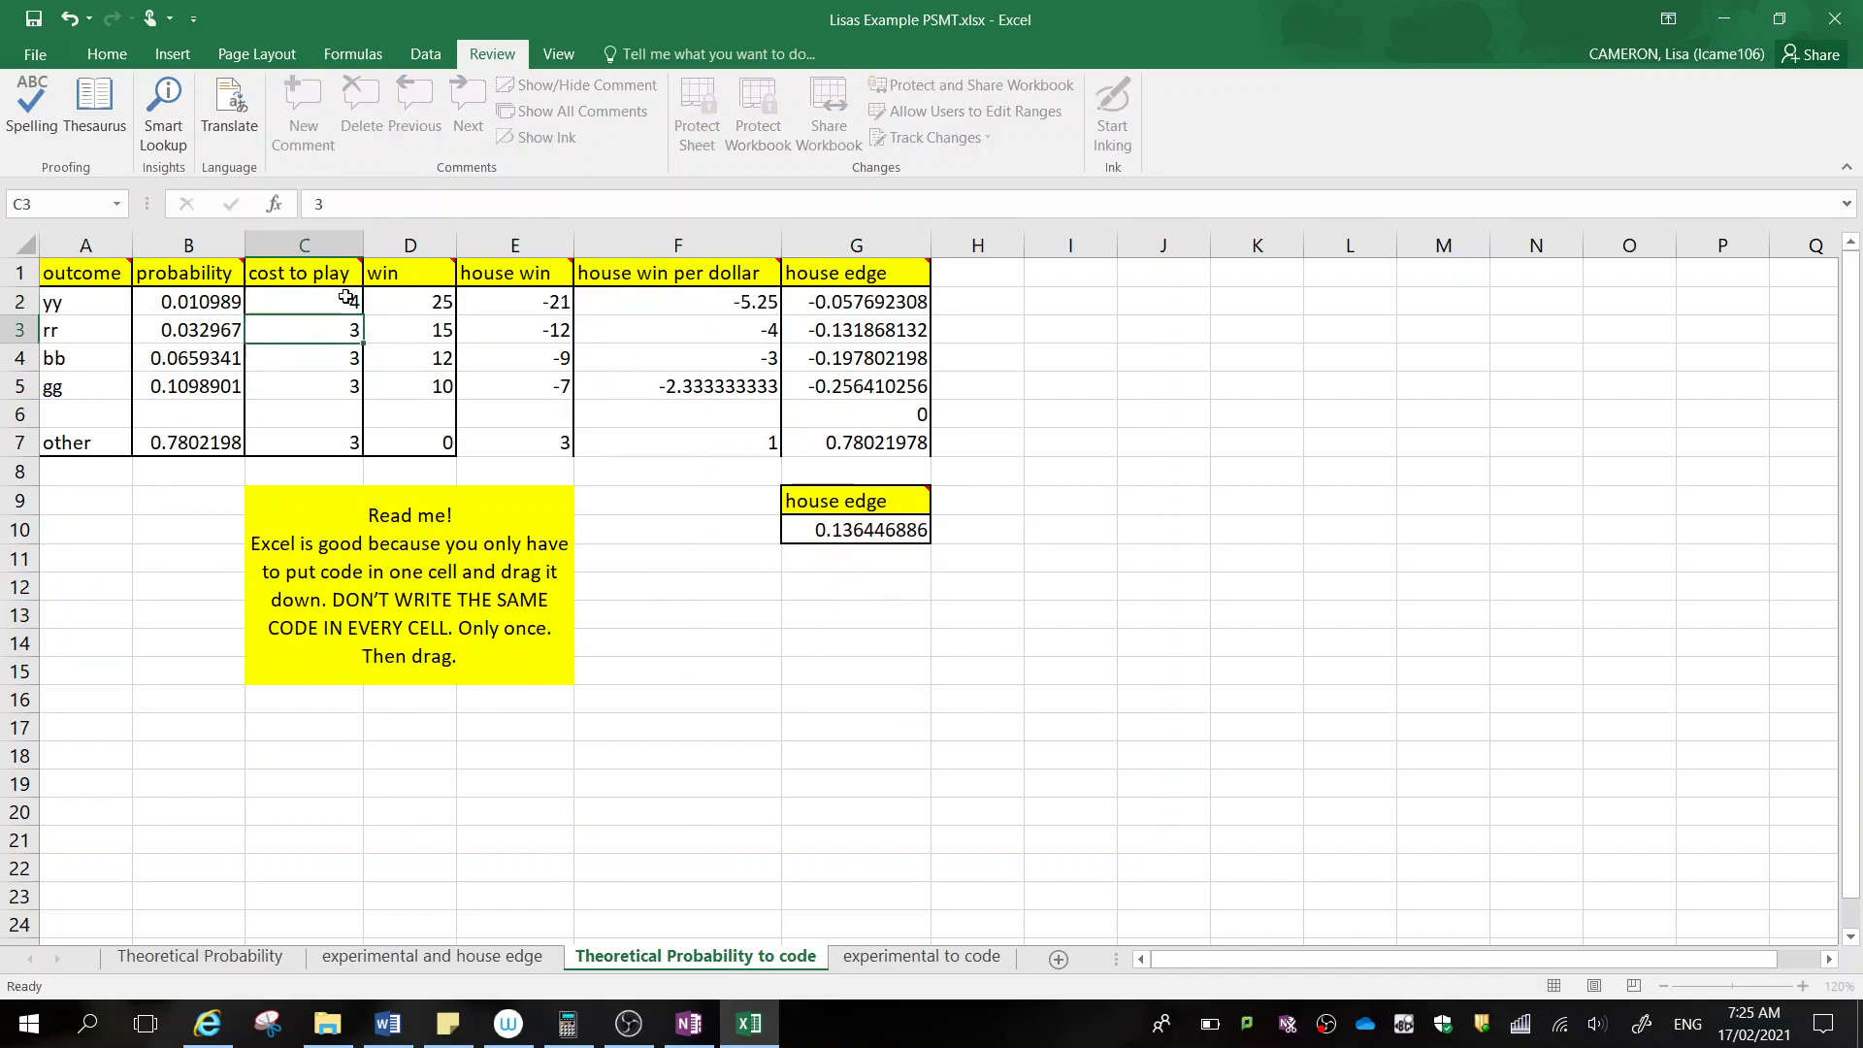
pyautogui.write('4')
pyautogui.press('Return')
pyautogui.write('4')
pyautogui.press('Return')
pyautogui.write('4')
pyautogui.press('Return')
pyautogui.press('Return')
pyautogui.press('Return')
pyautogui.write('4')
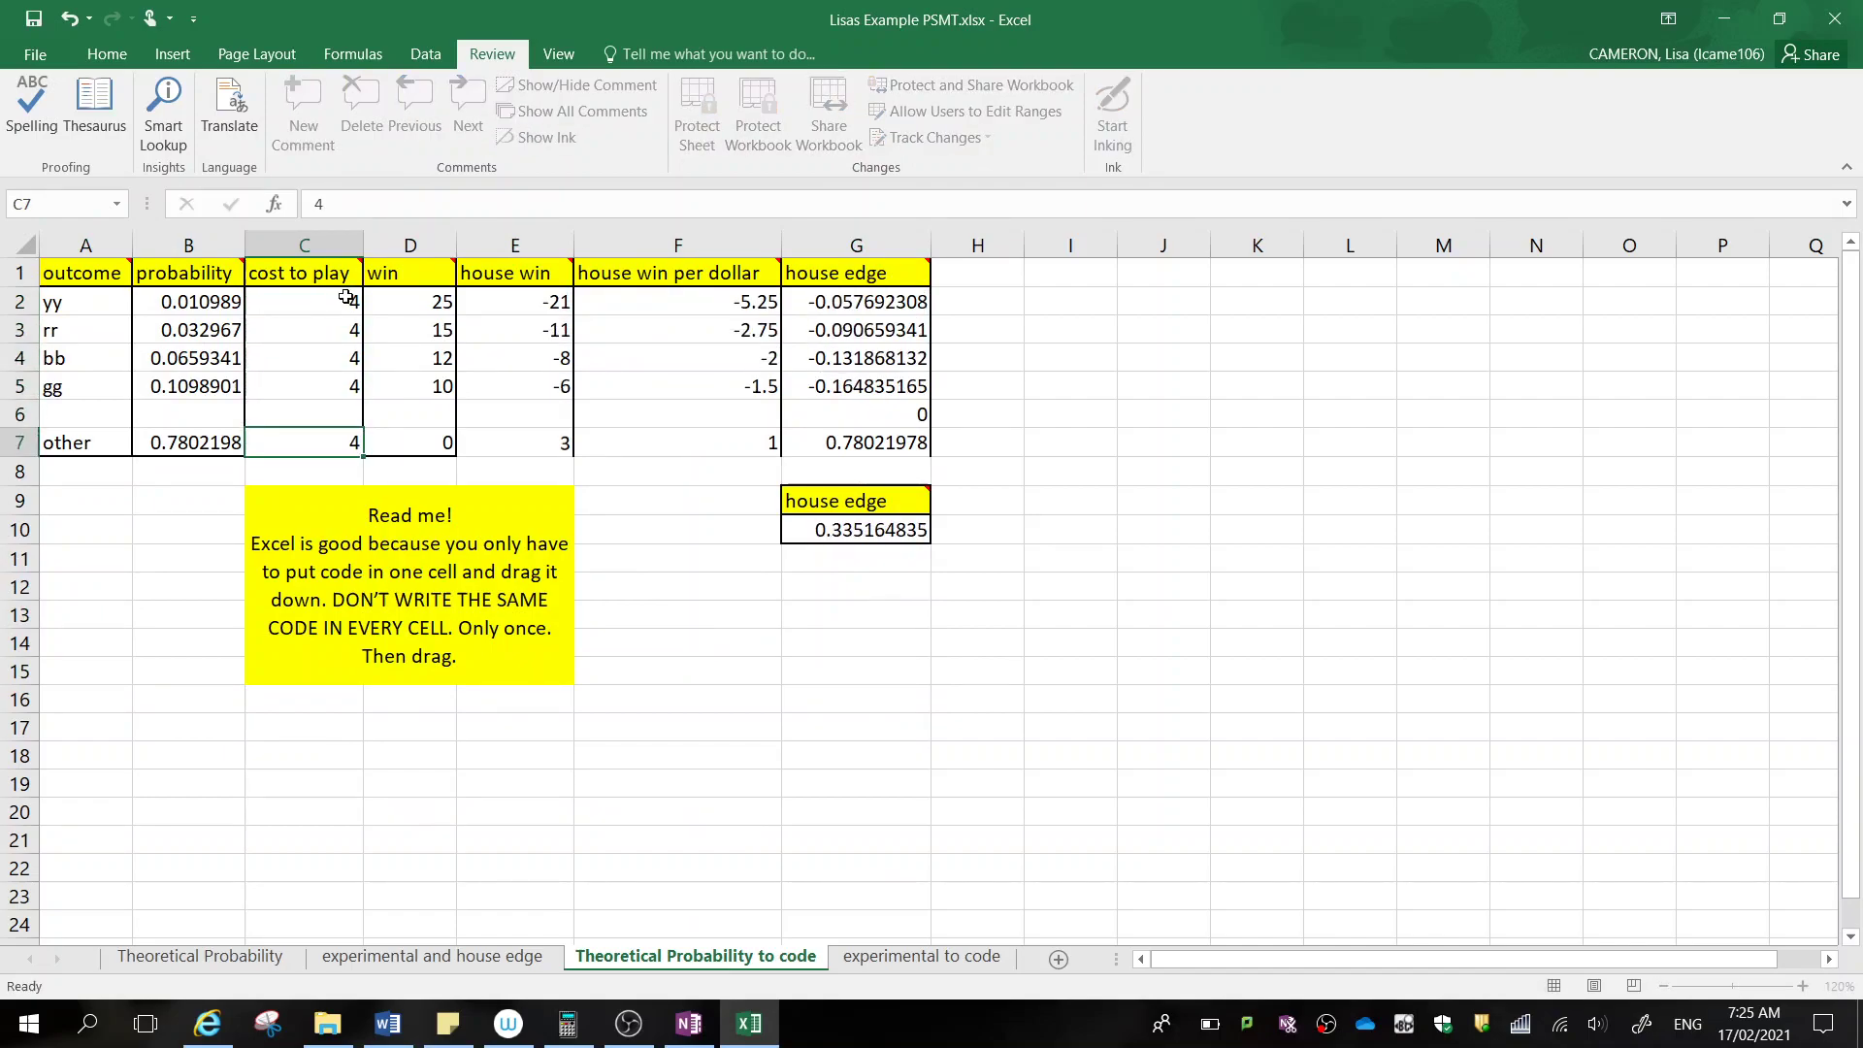
pyautogui.press('Return')
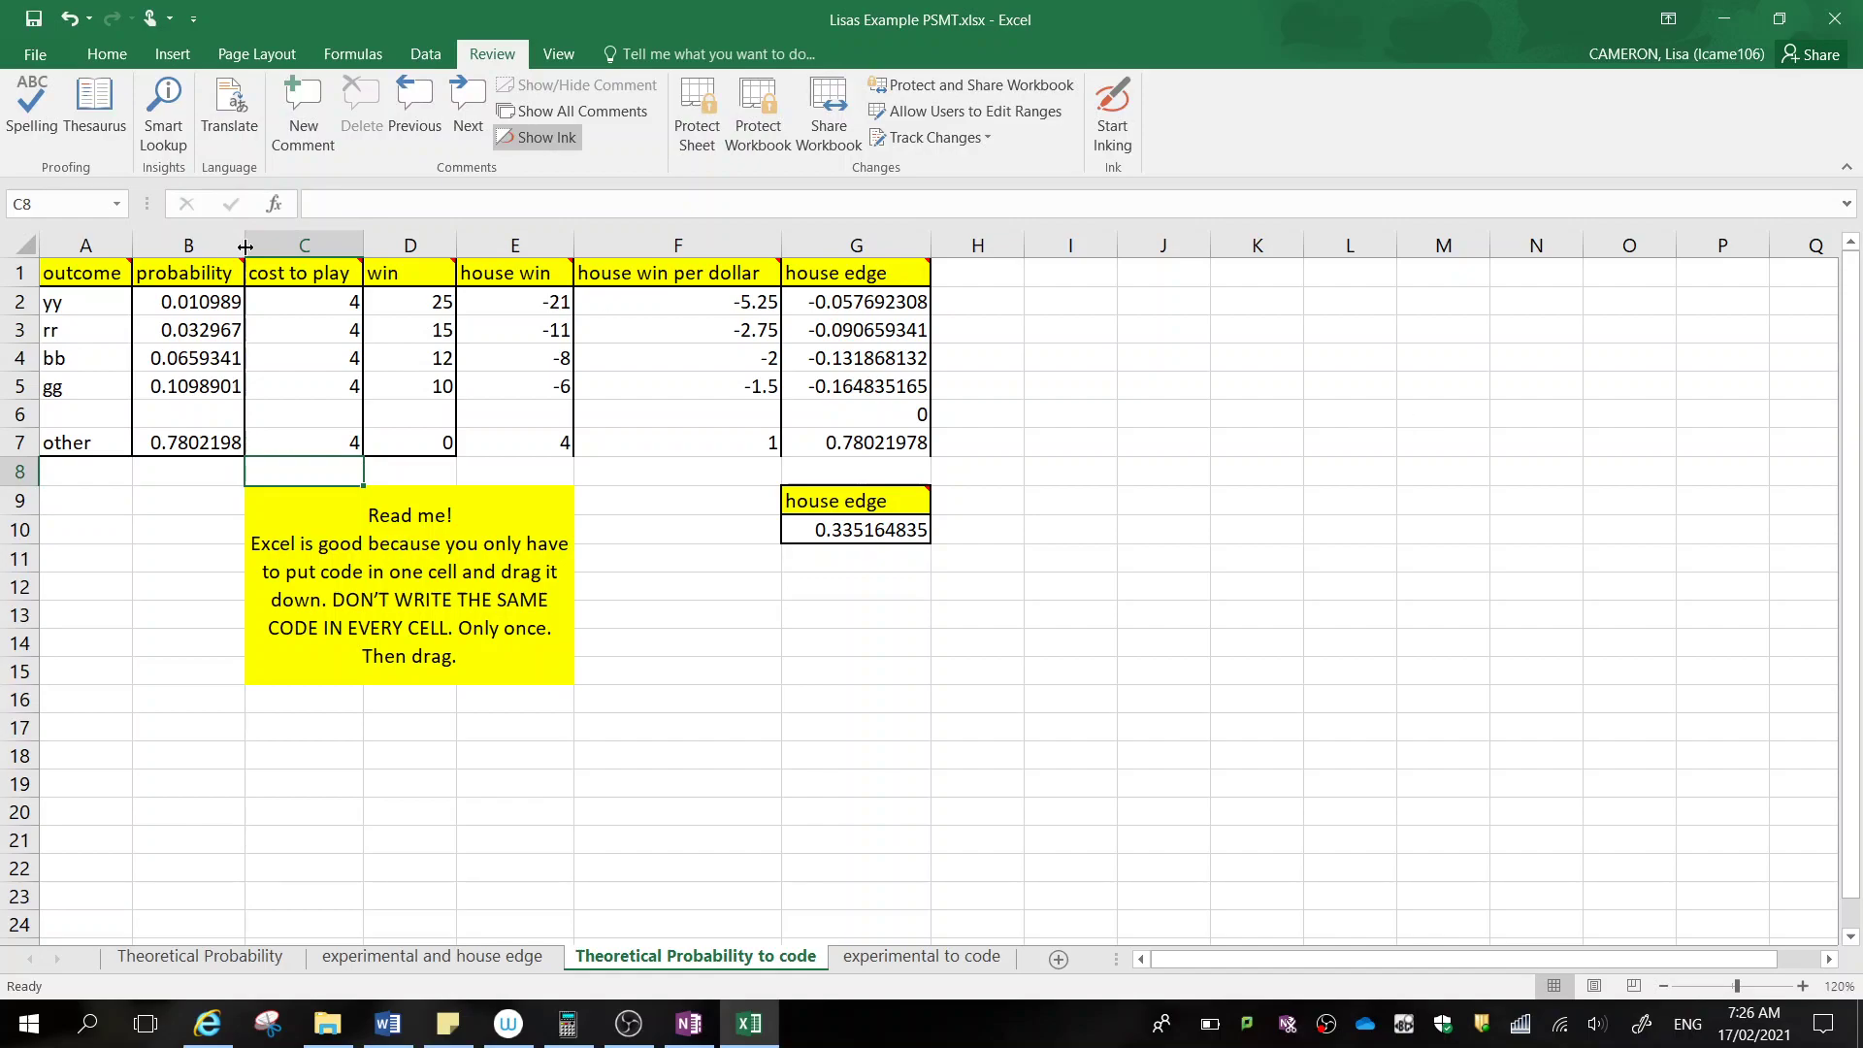
pyautogui.moveTo(78, 262); pyautogui.dragTo(902, 670)
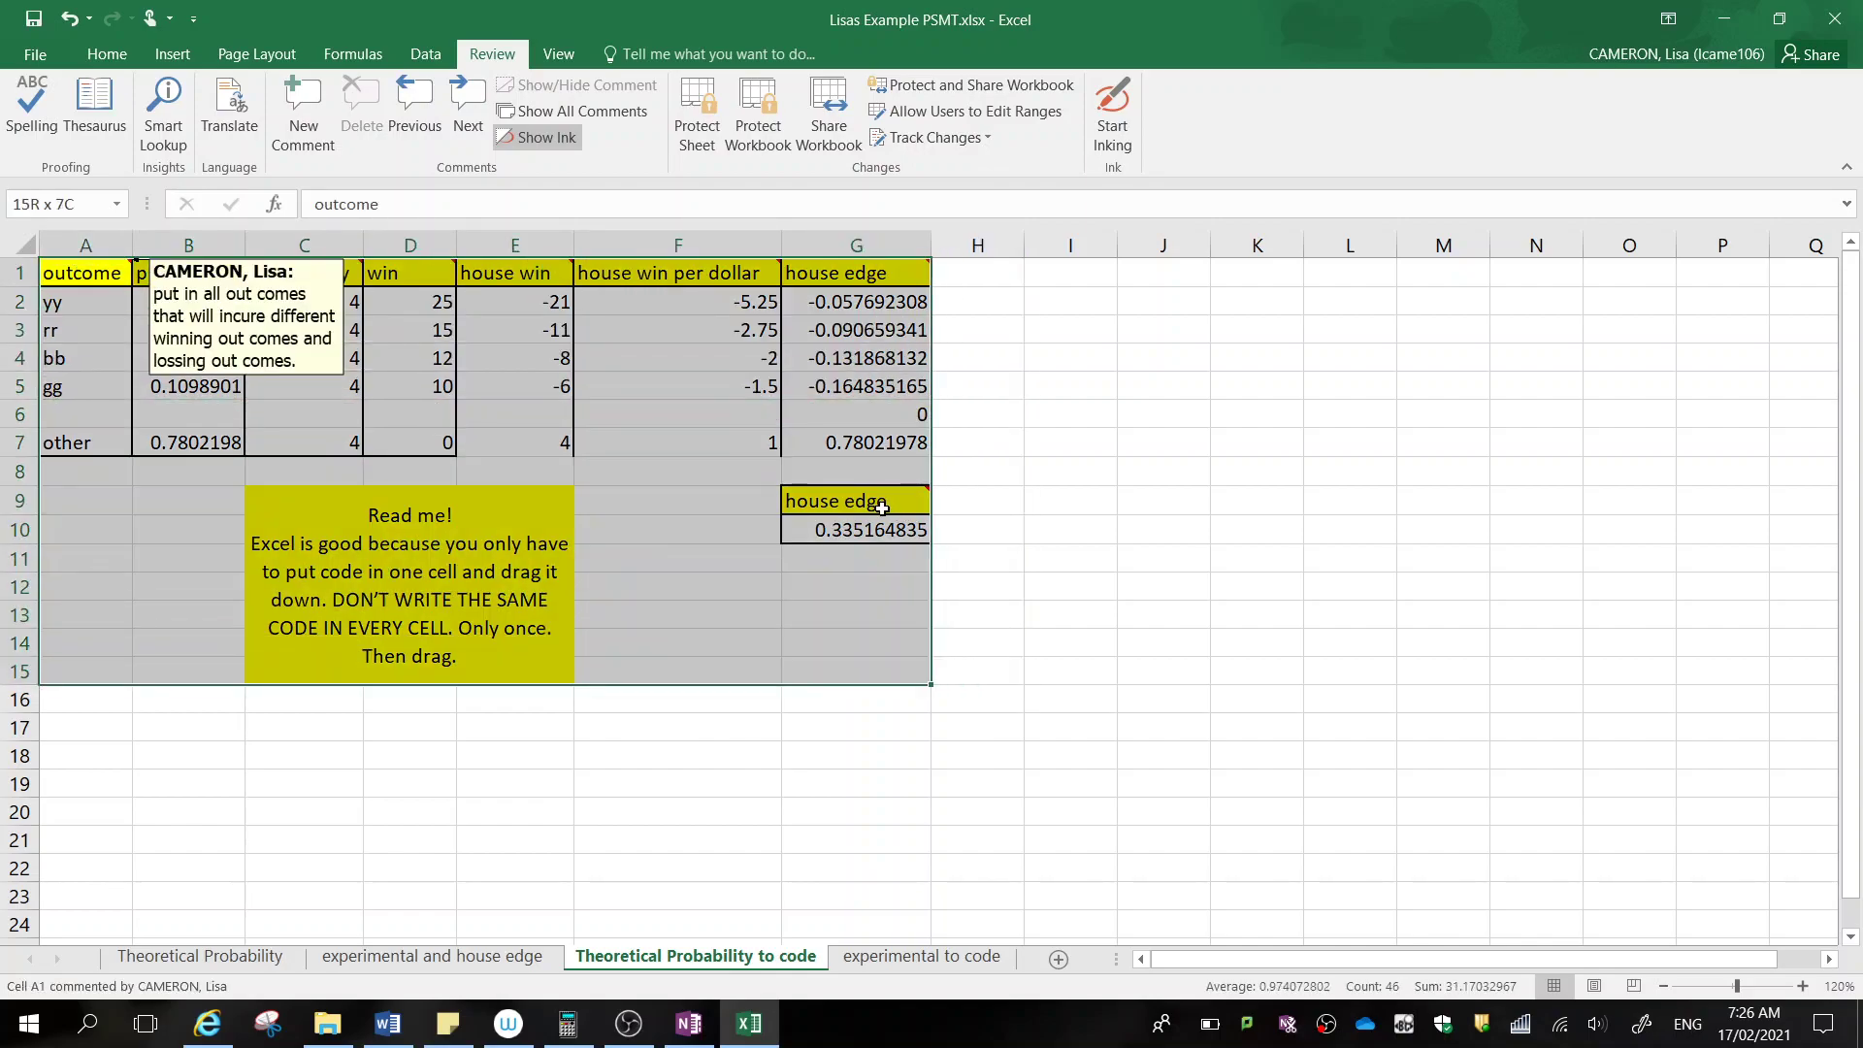
pyautogui.moveTo(884, 506)
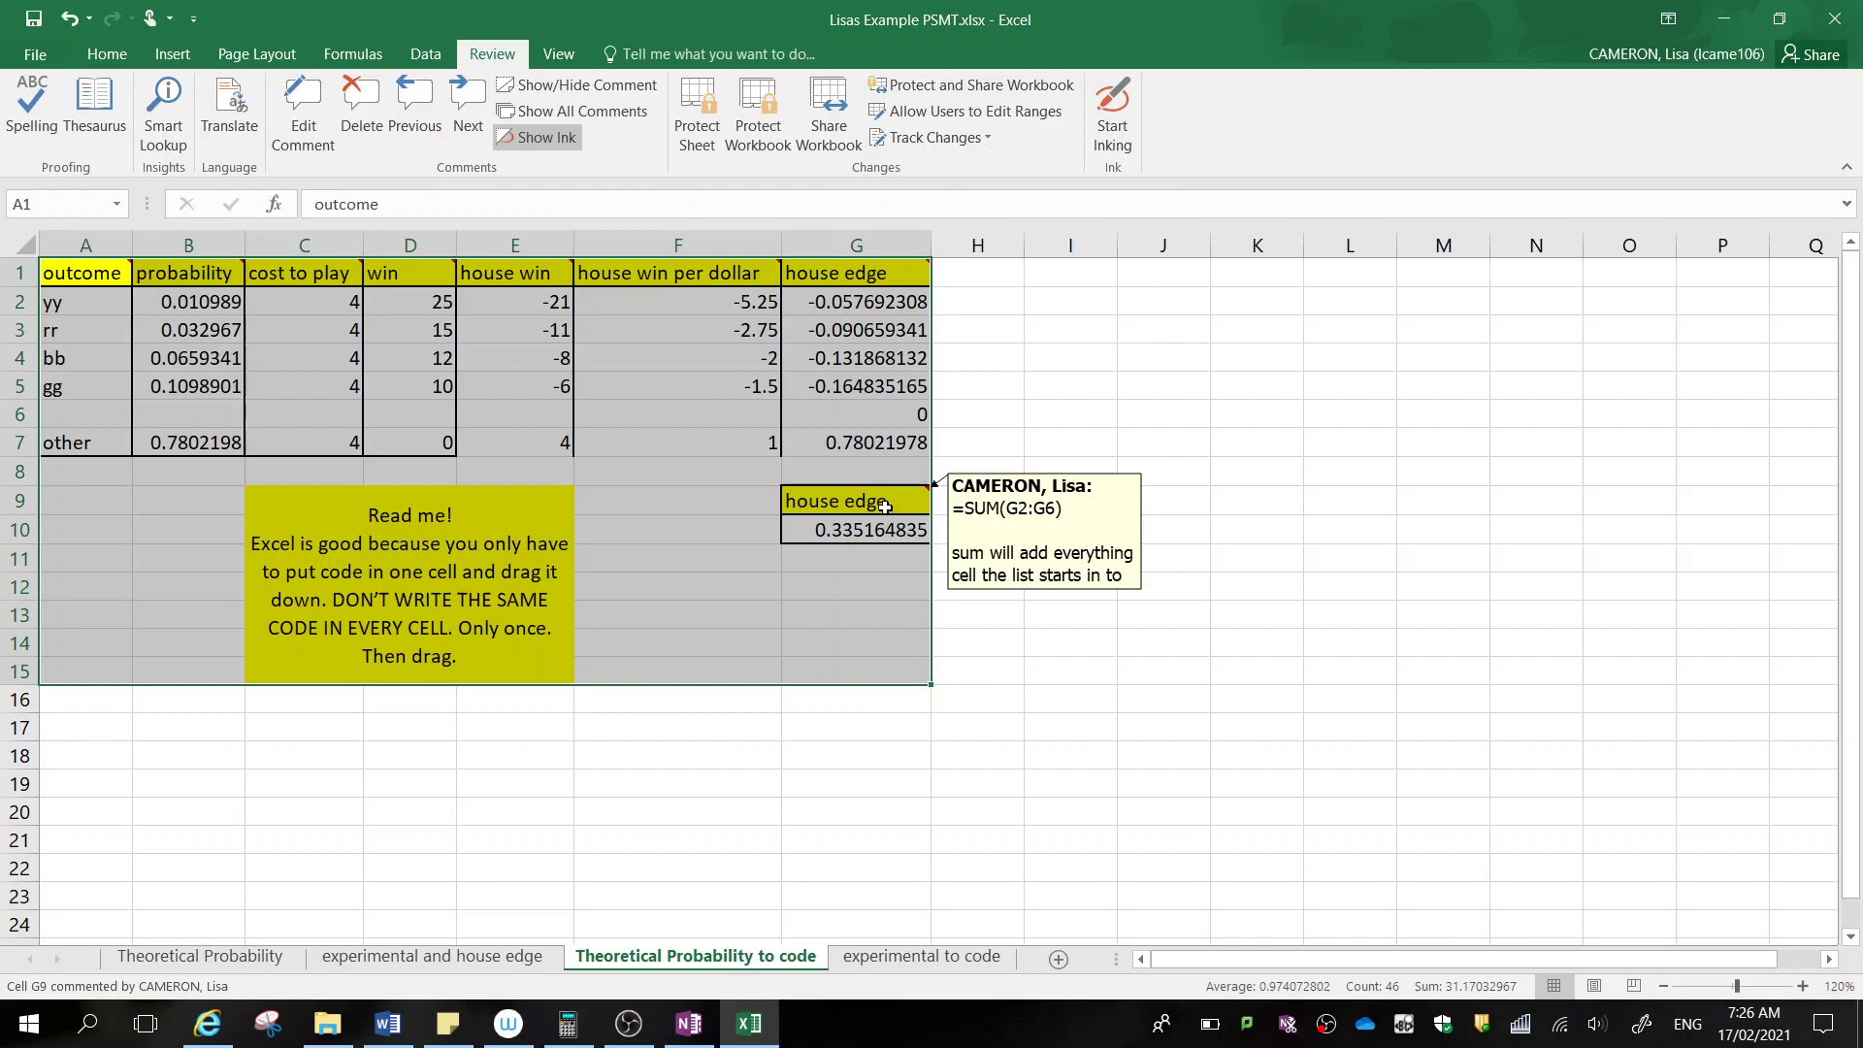
# Set the rr win in D3 to 20 and restore yy's win in D2 to 25
pyautogui.click(435, 307)
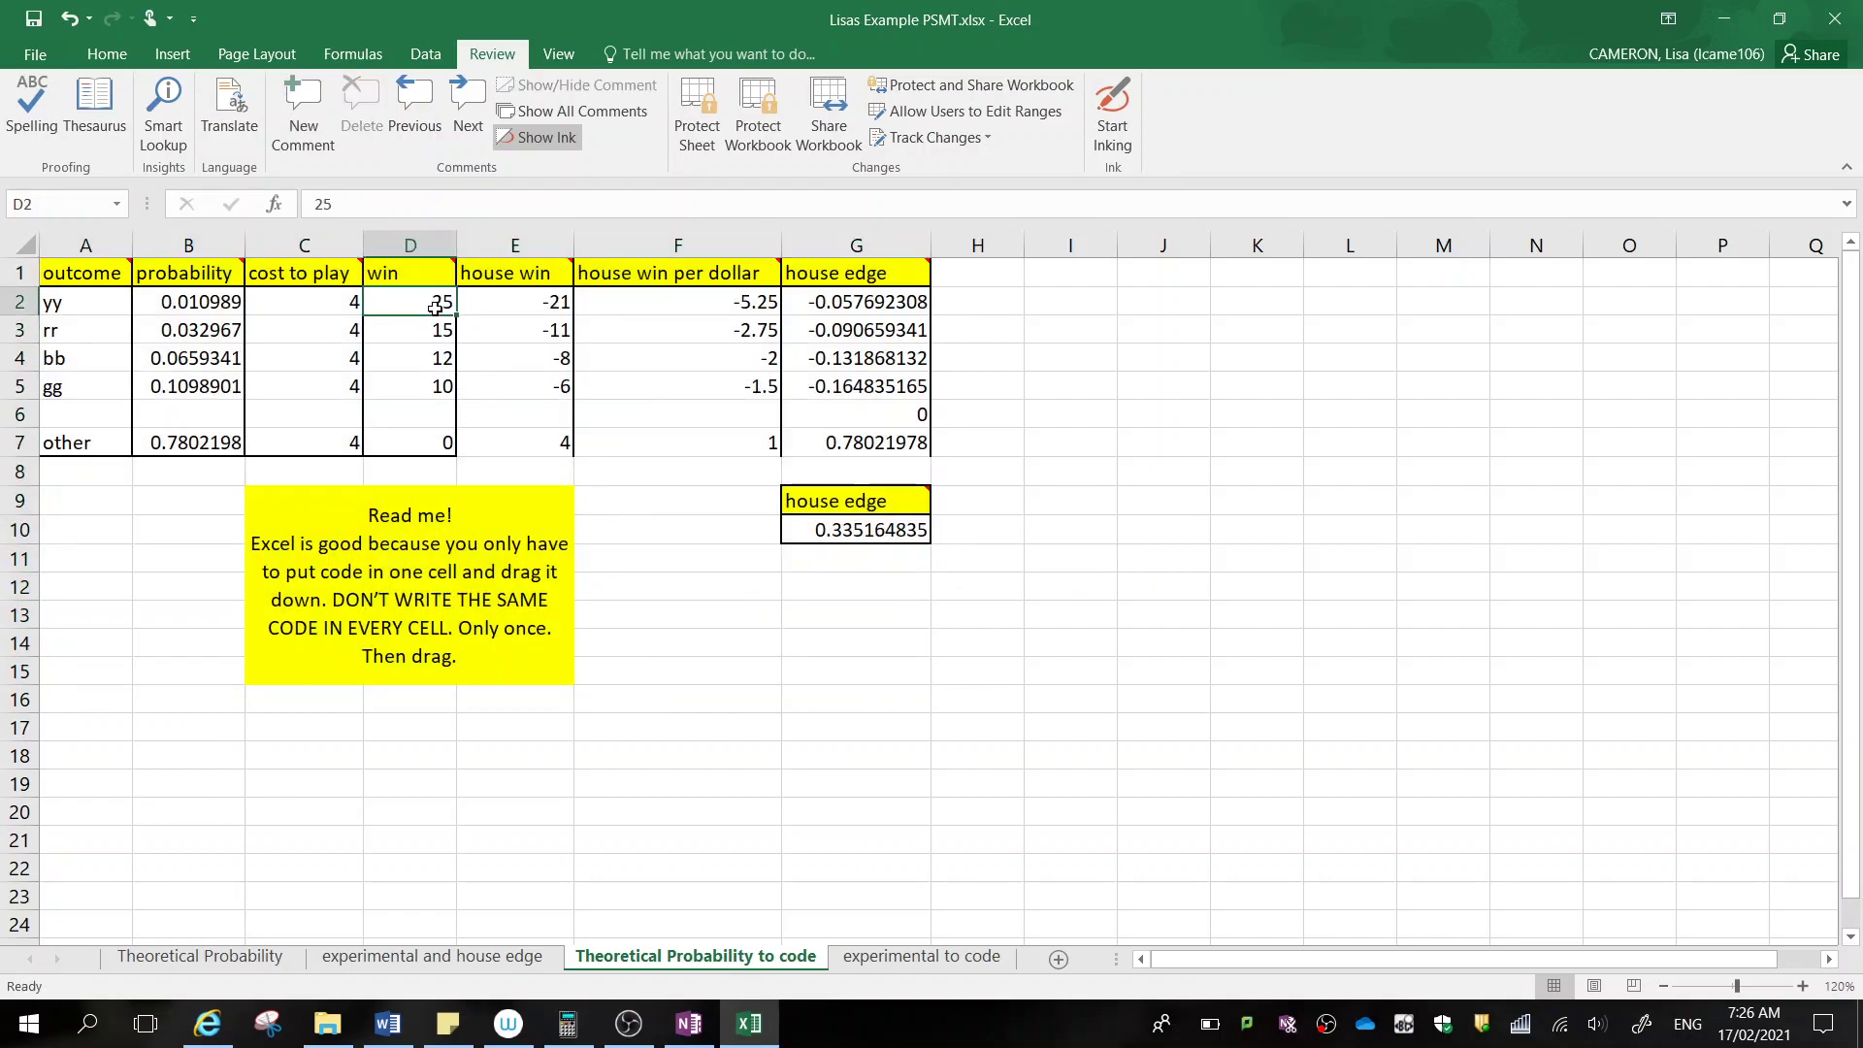
pyautogui.write('20')
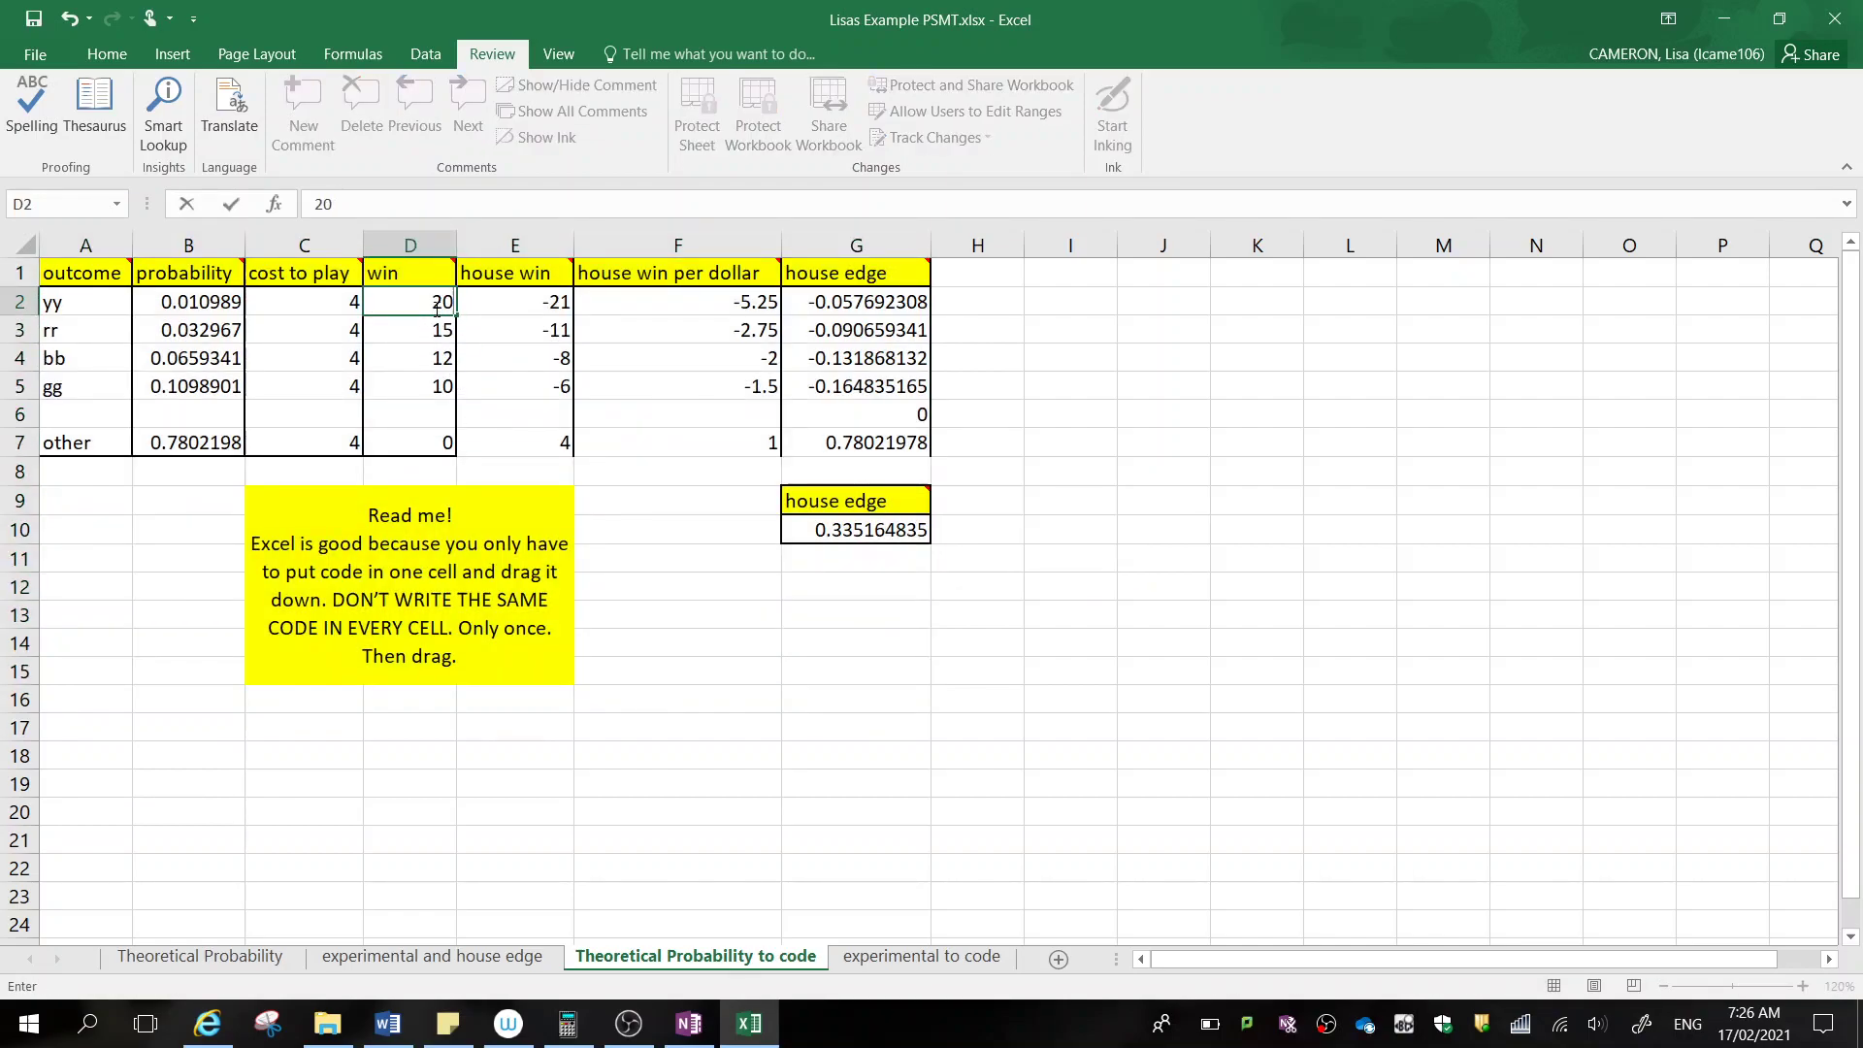
pyautogui.press('Return')
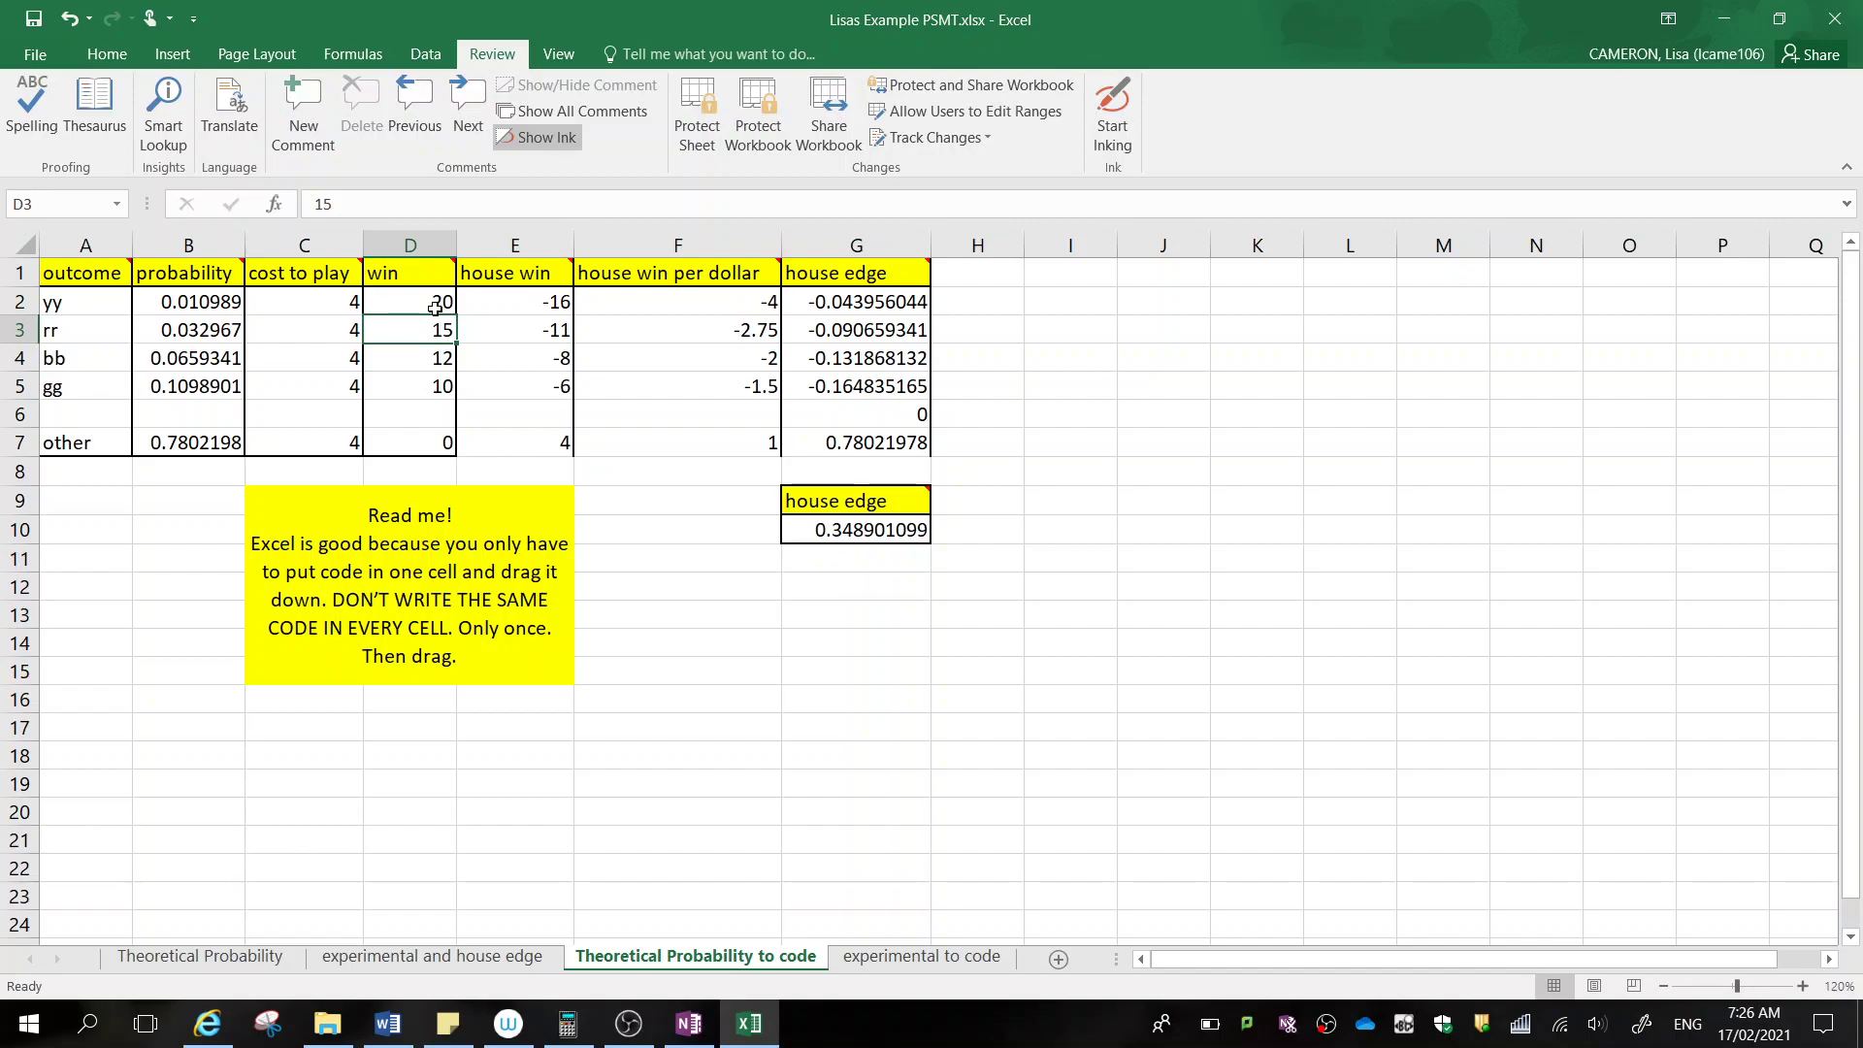
pyautogui.hotkey('ctrl', 'z')
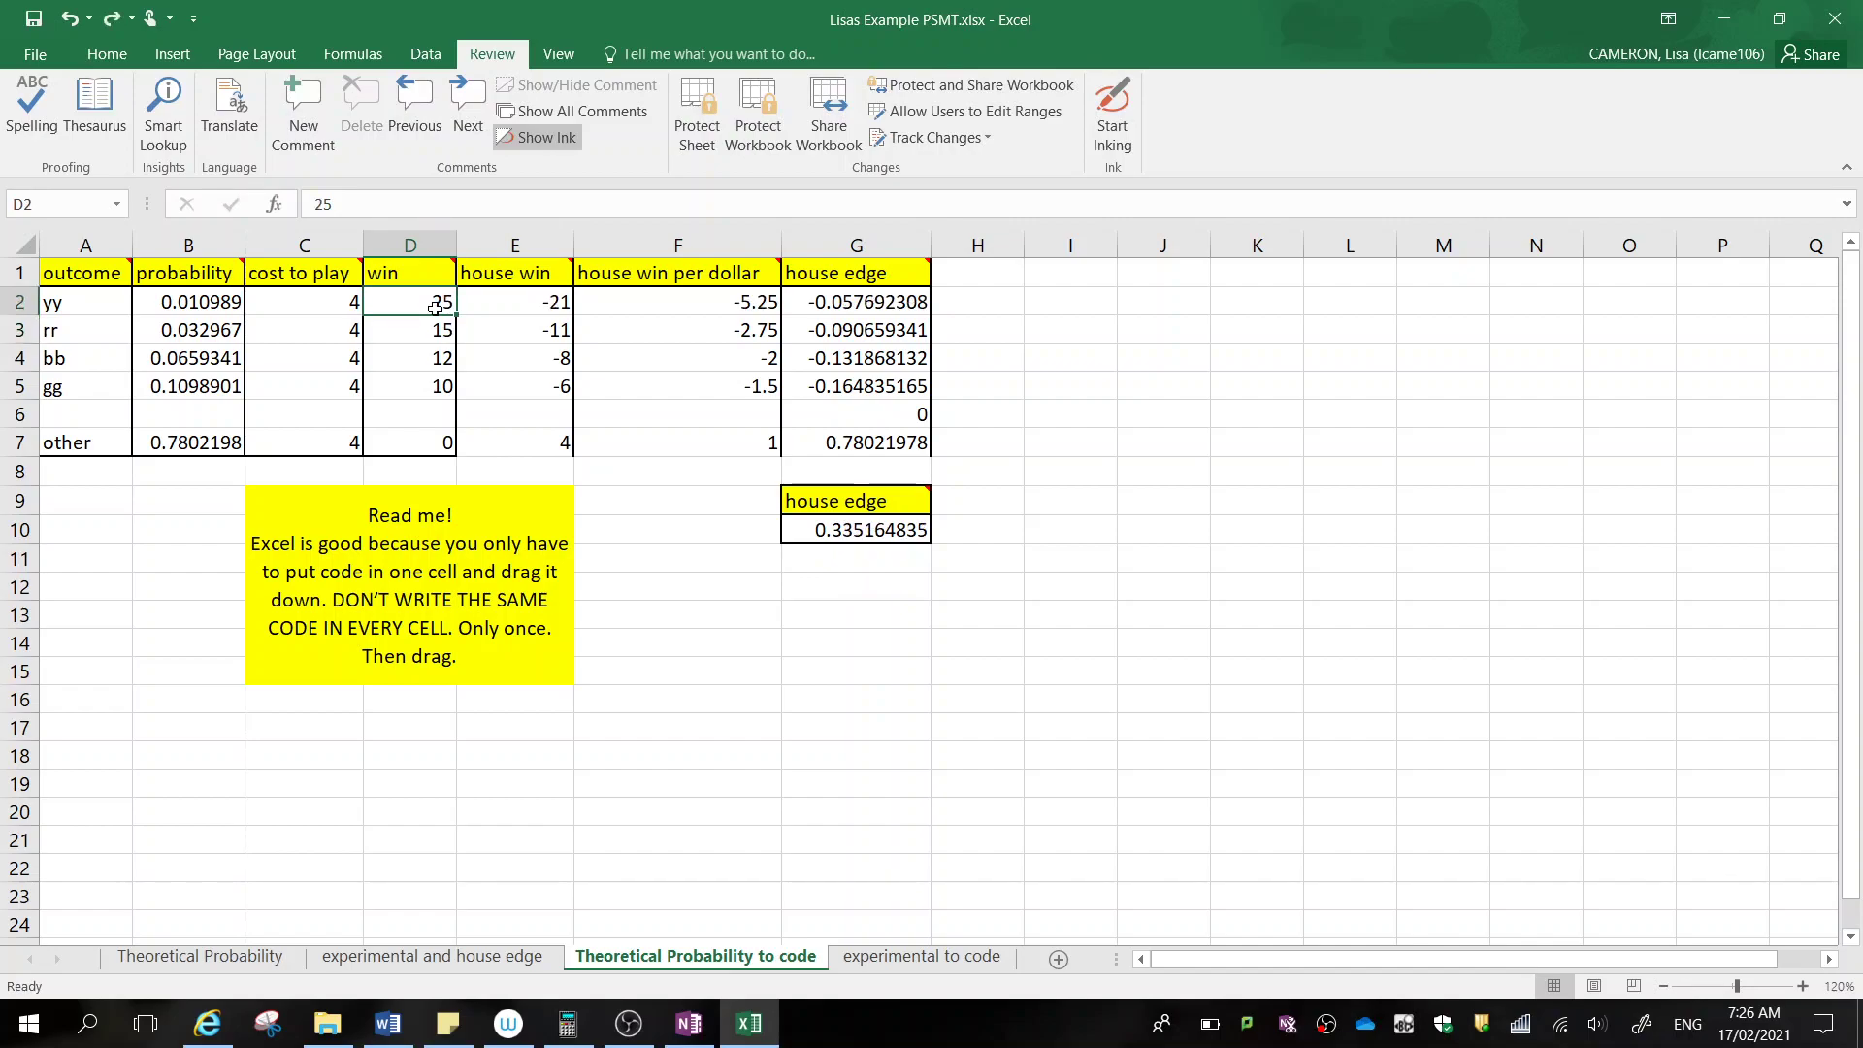
pyautogui.write('20')
pyautogui.press('Return')
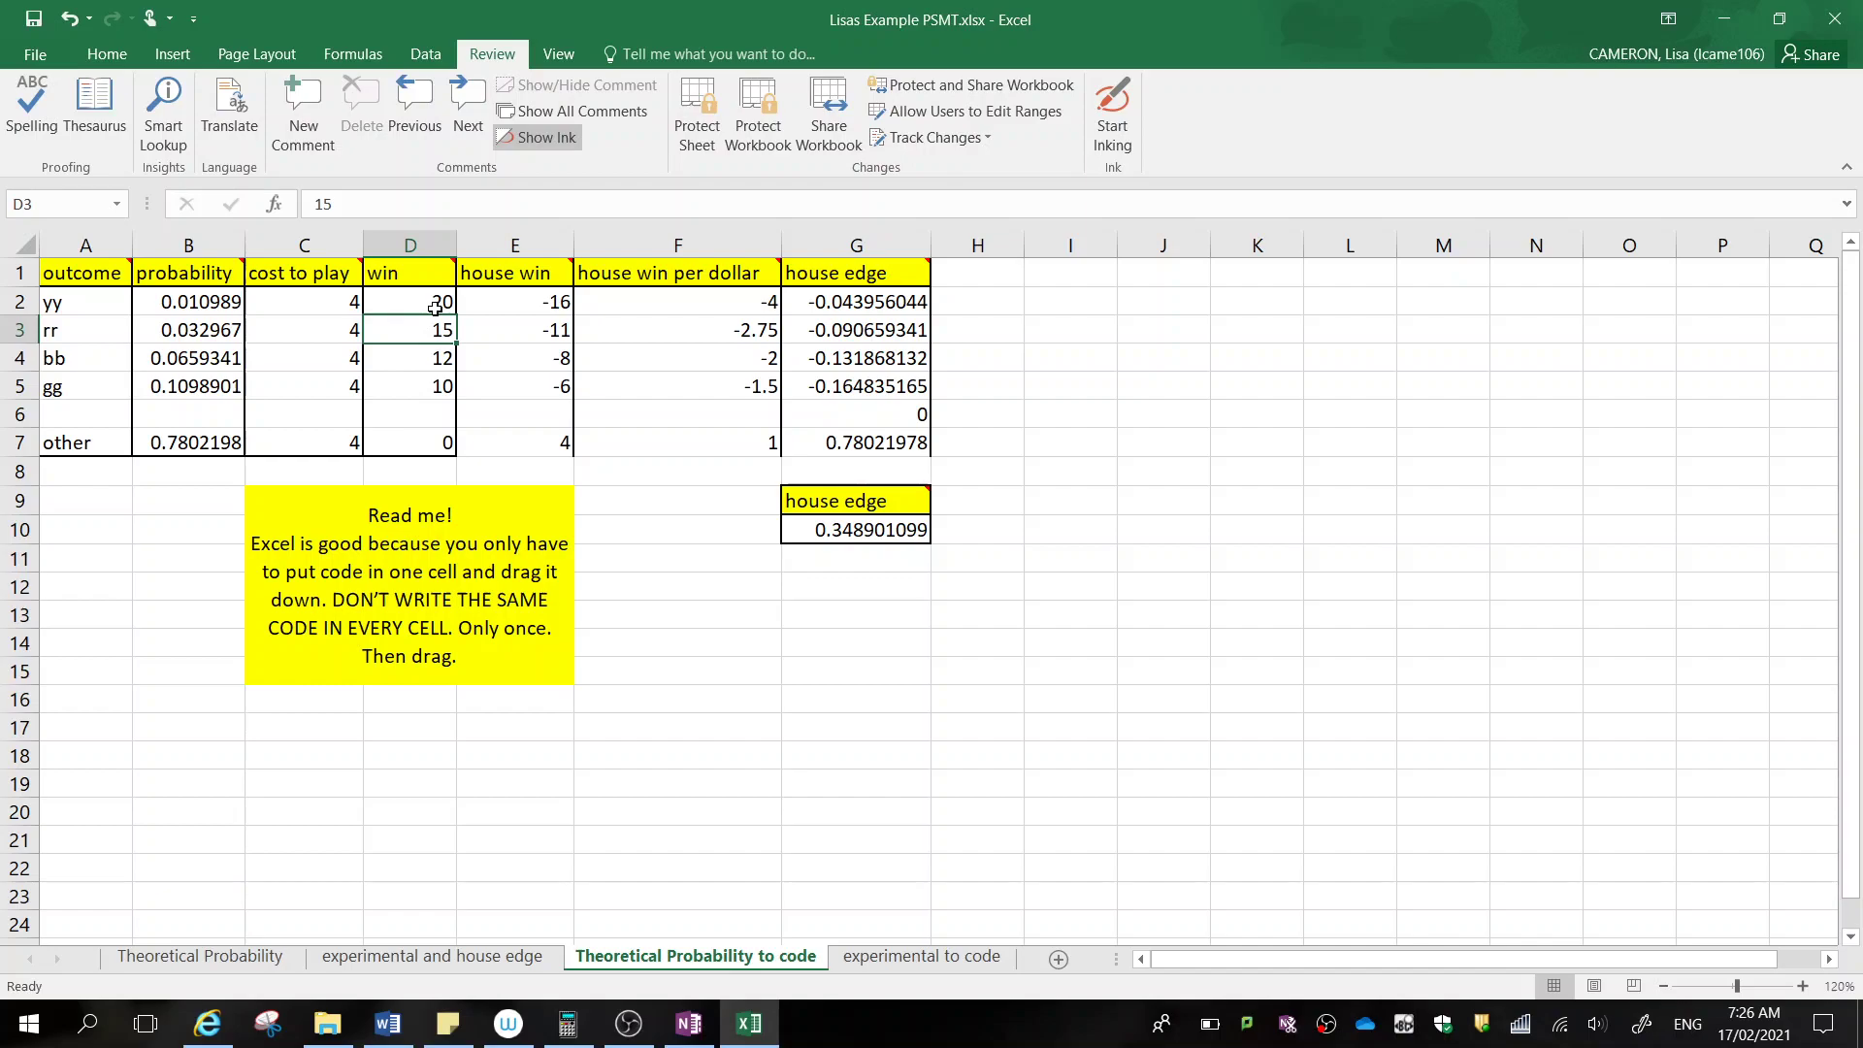
pyautogui.write('20')
pyautogui.press('Return')
pyautogui.press('Up')
pyautogui.press('Up')
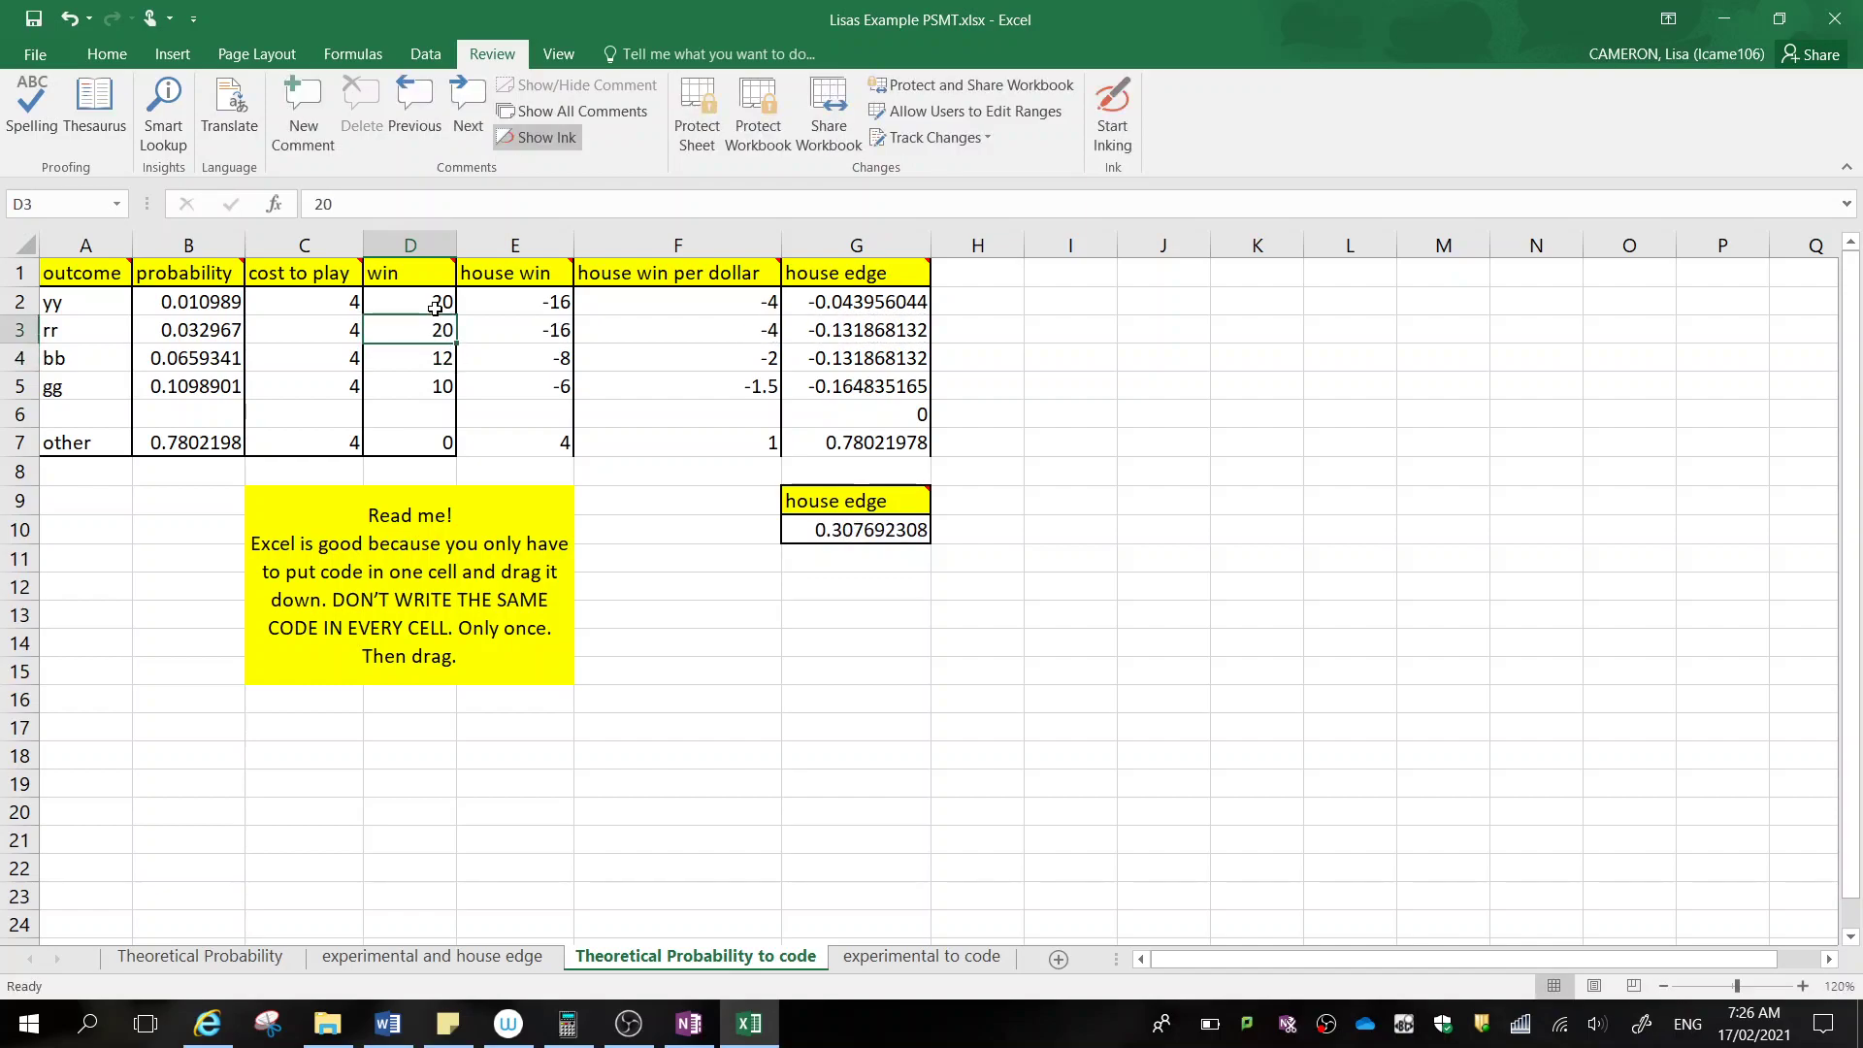
pyautogui.write('25')
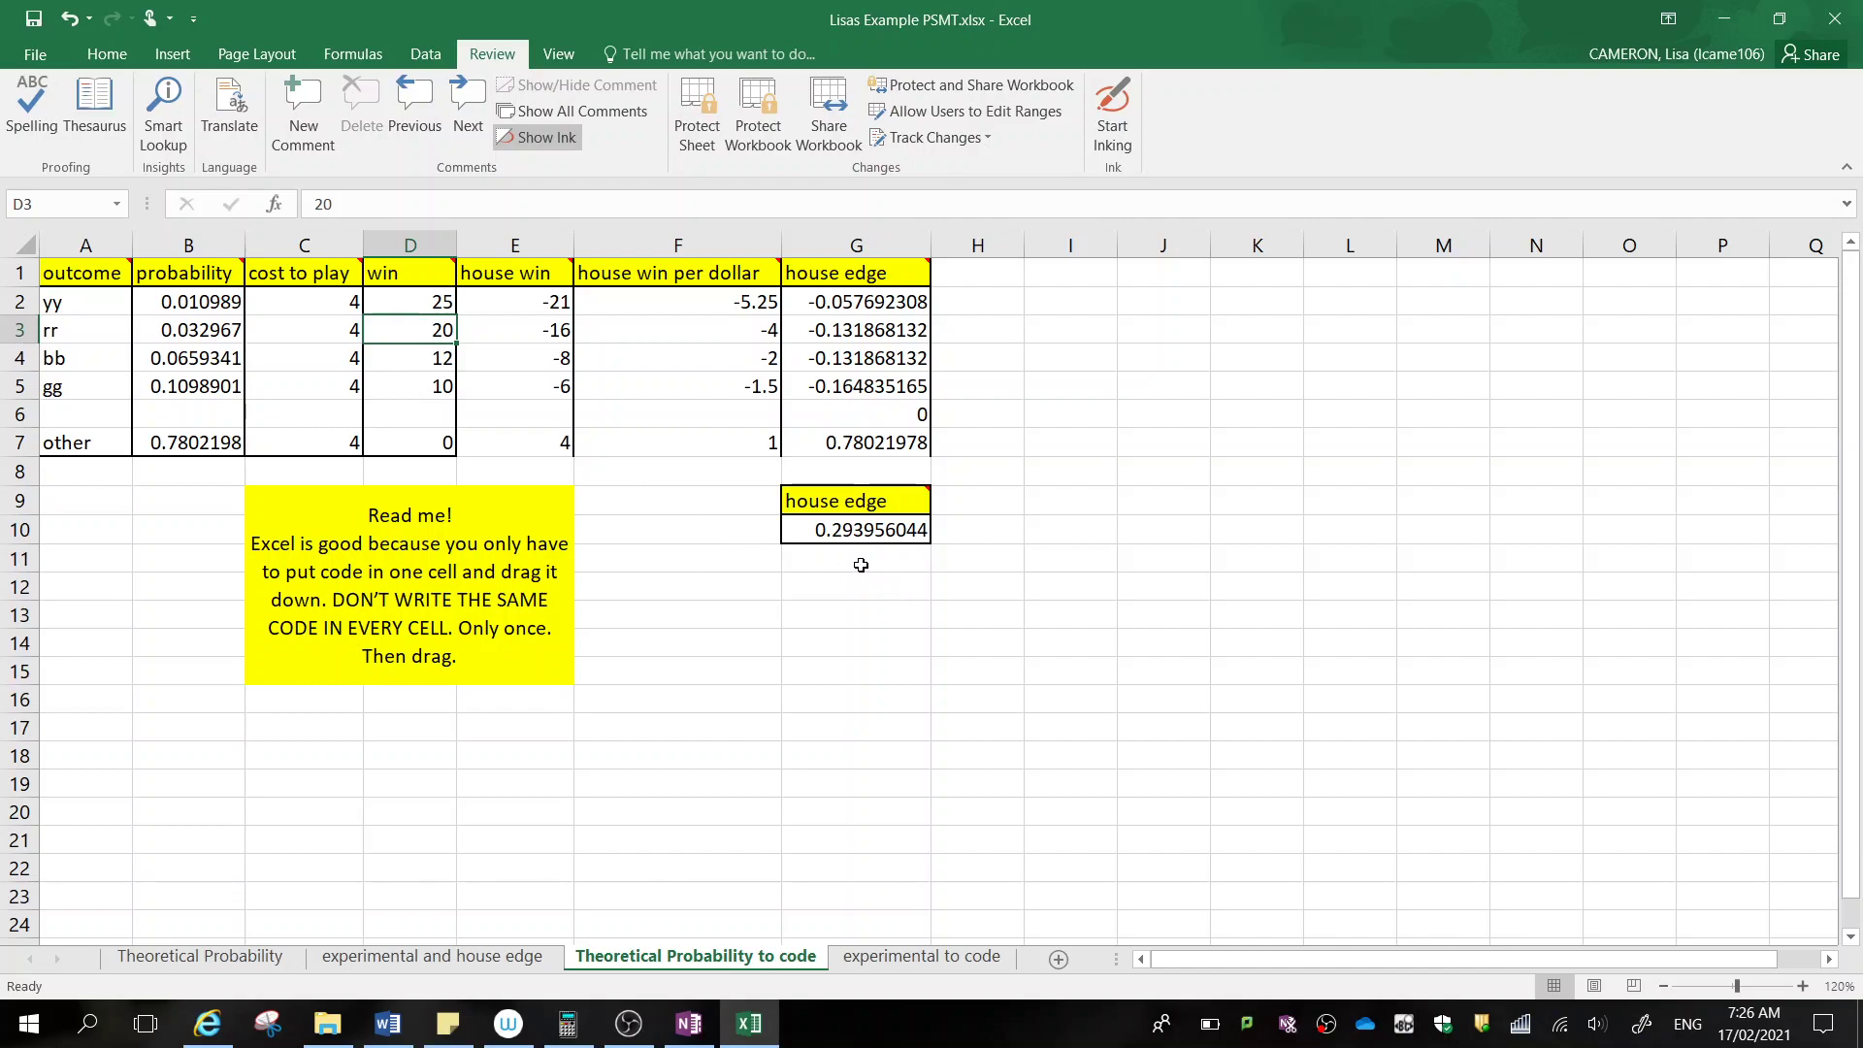
# Change the bb win in D4 from 12 to 15
pyautogui.click(424, 366)
pyautogui.write('15')
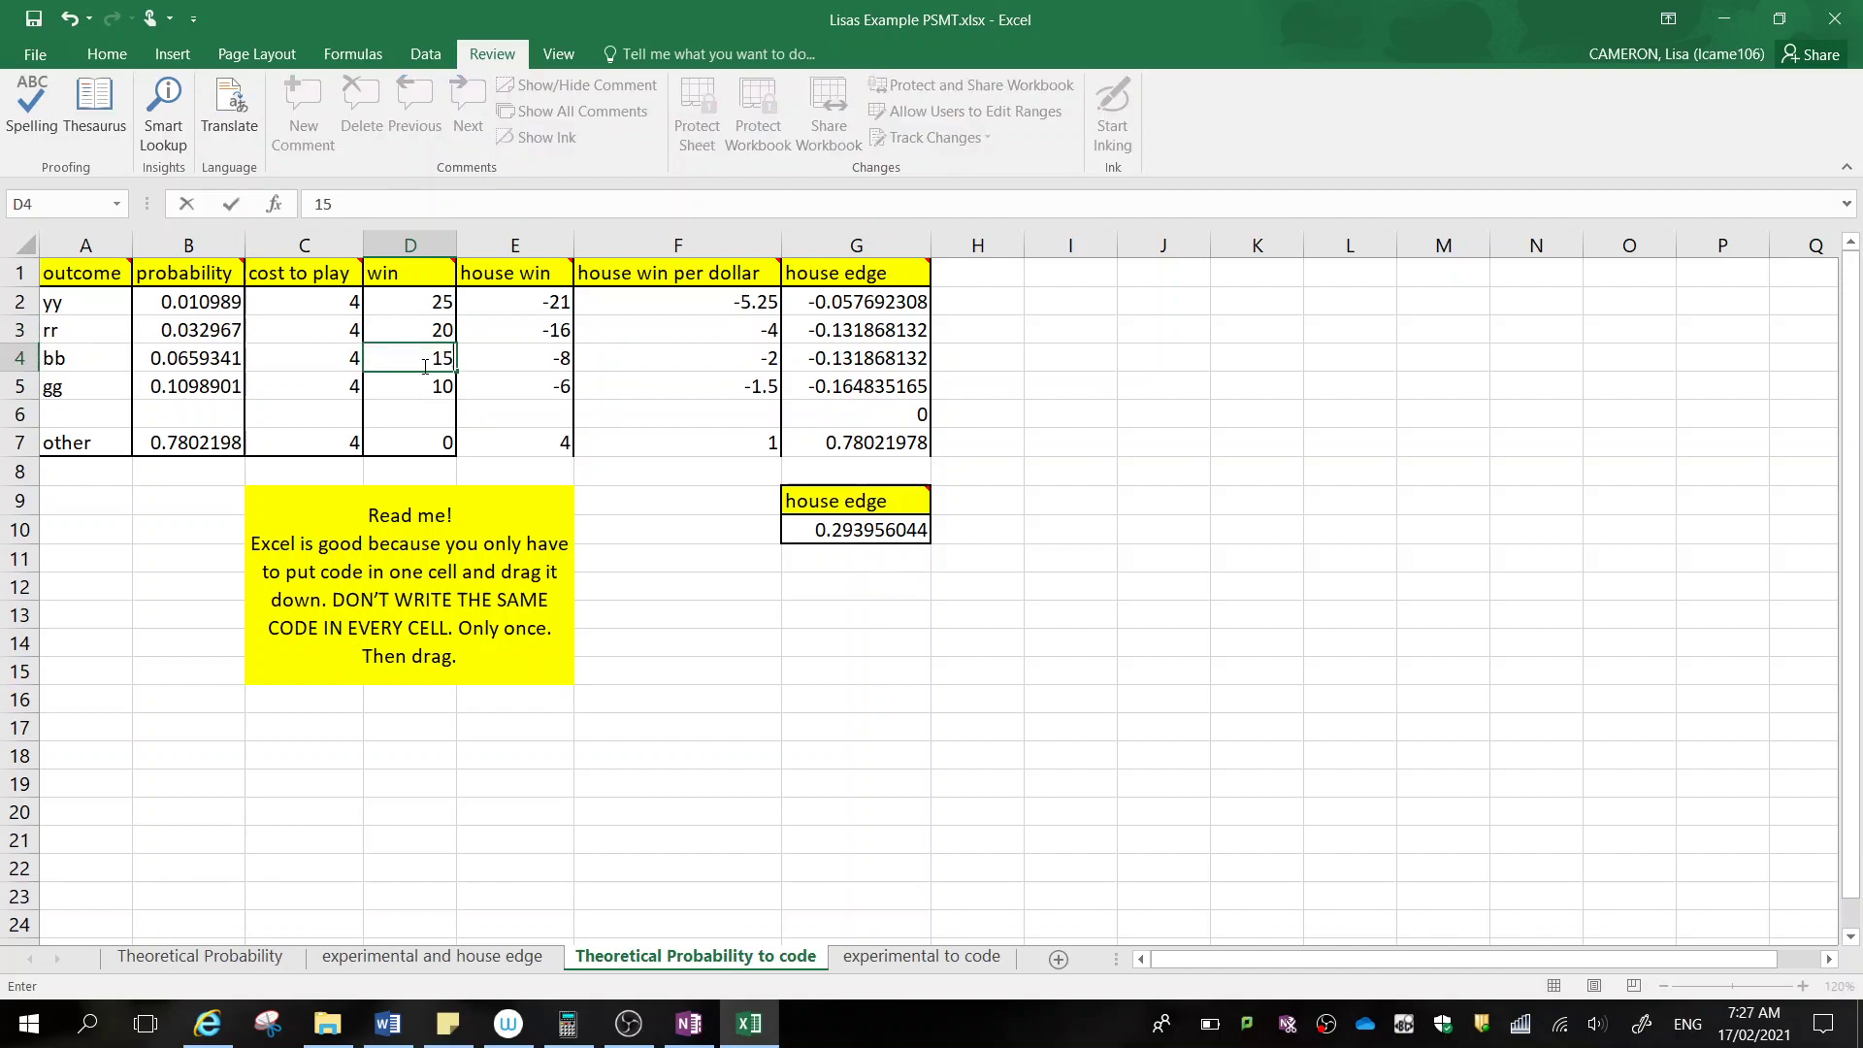
pyautogui.press('Return')
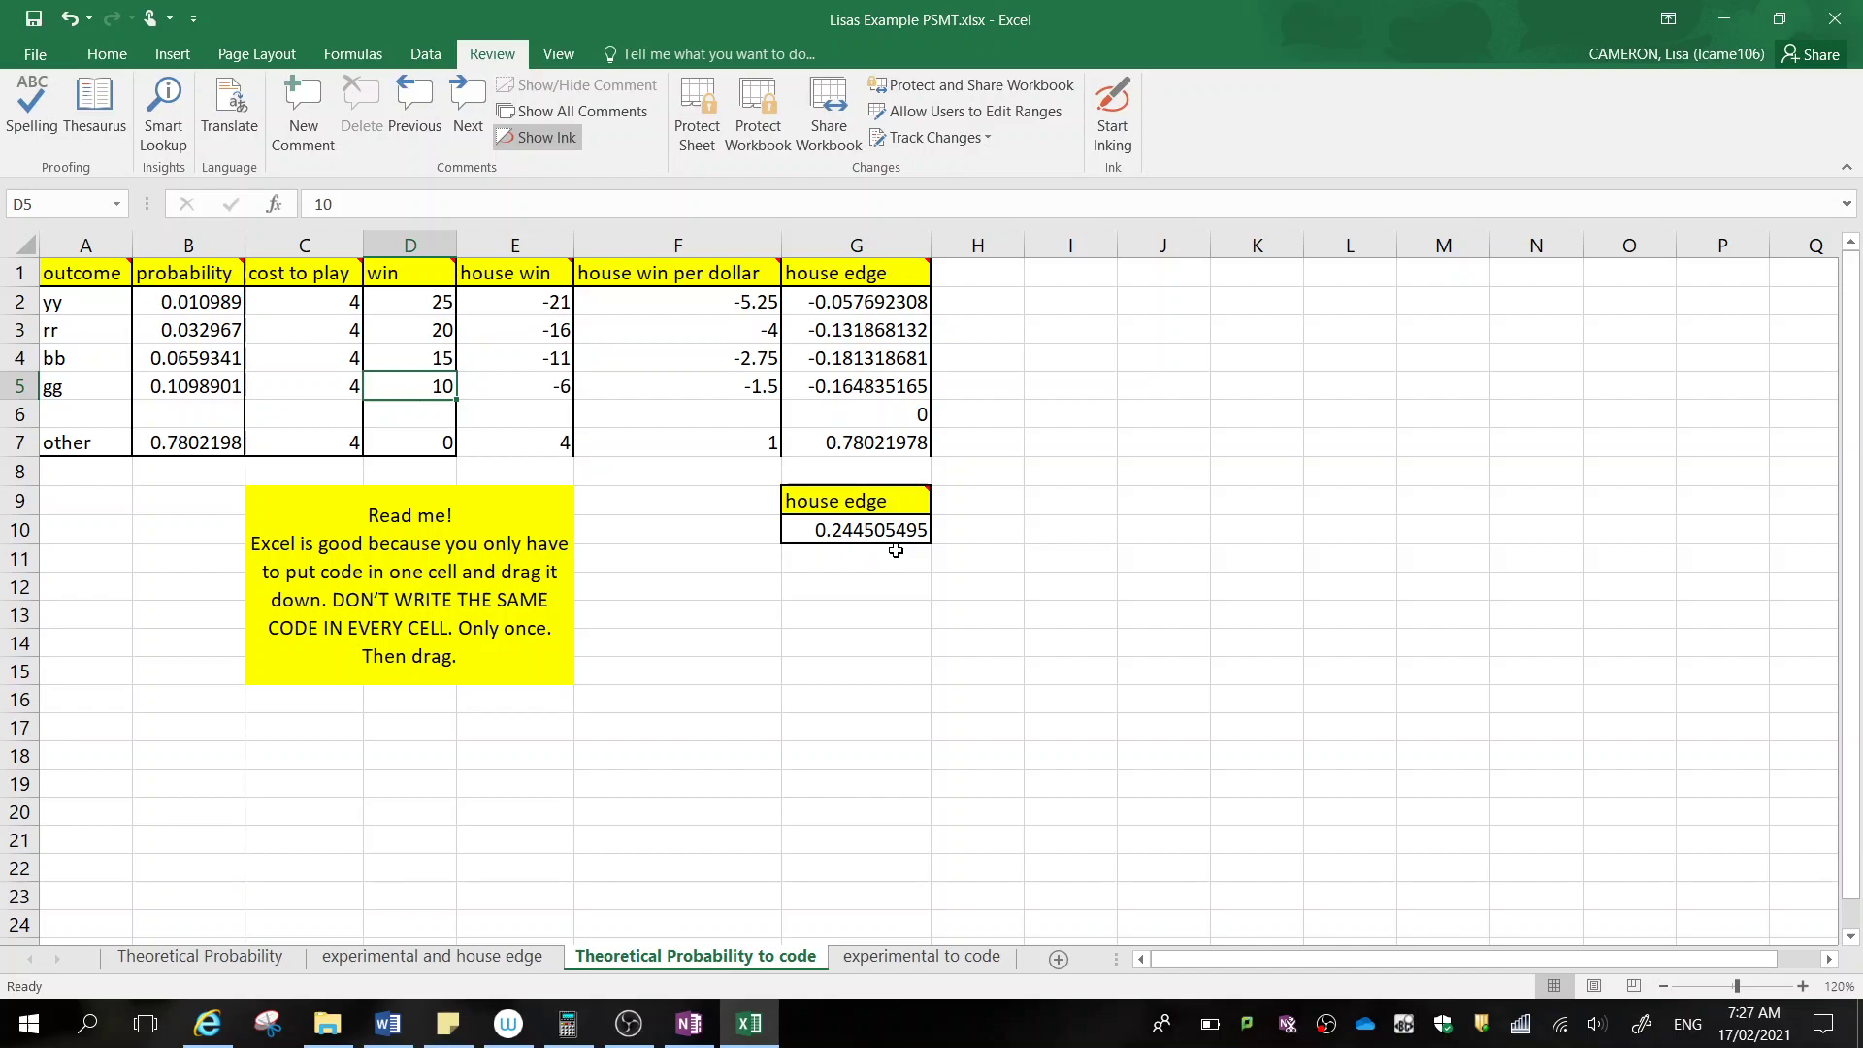
# Check the yy, rr and bb win values and the G10 =SUM(G2:G7) house edge total
pyautogui.click(679, 563)
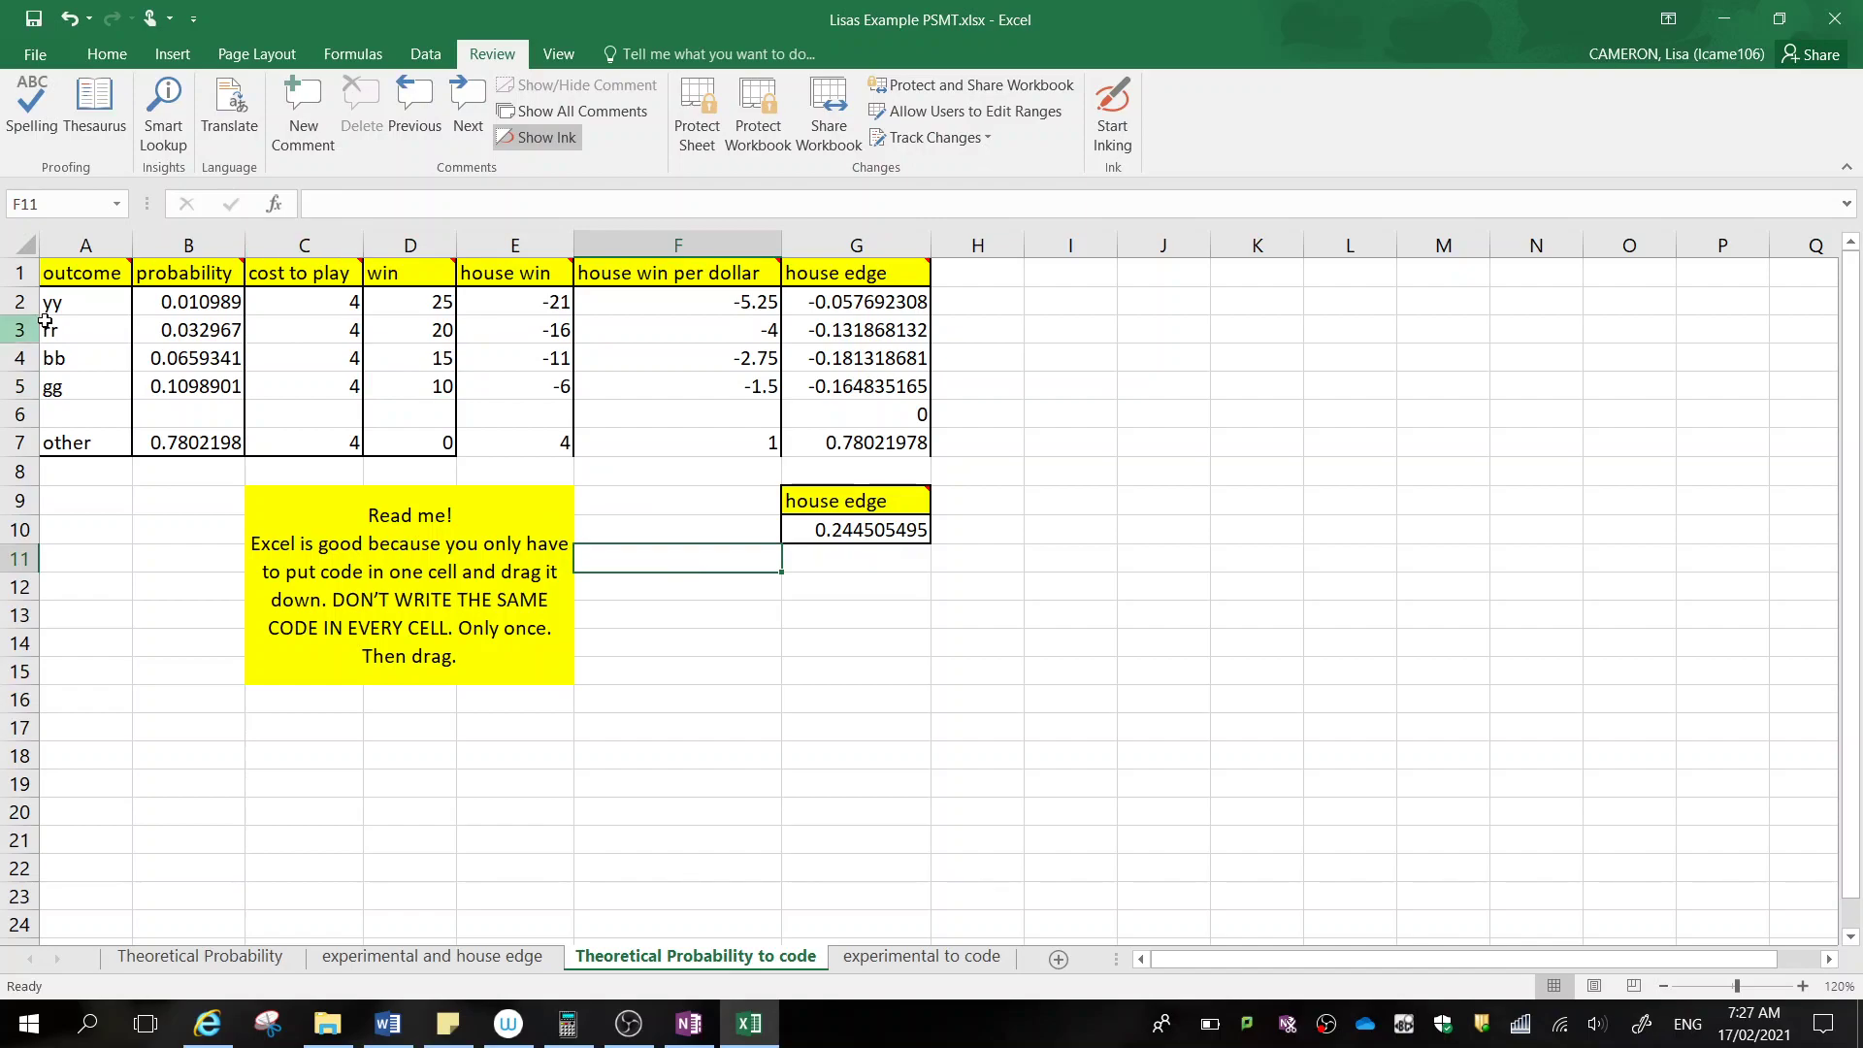
pyautogui.click(433, 309)
pyautogui.click(433, 329)
pyautogui.click(430, 358)
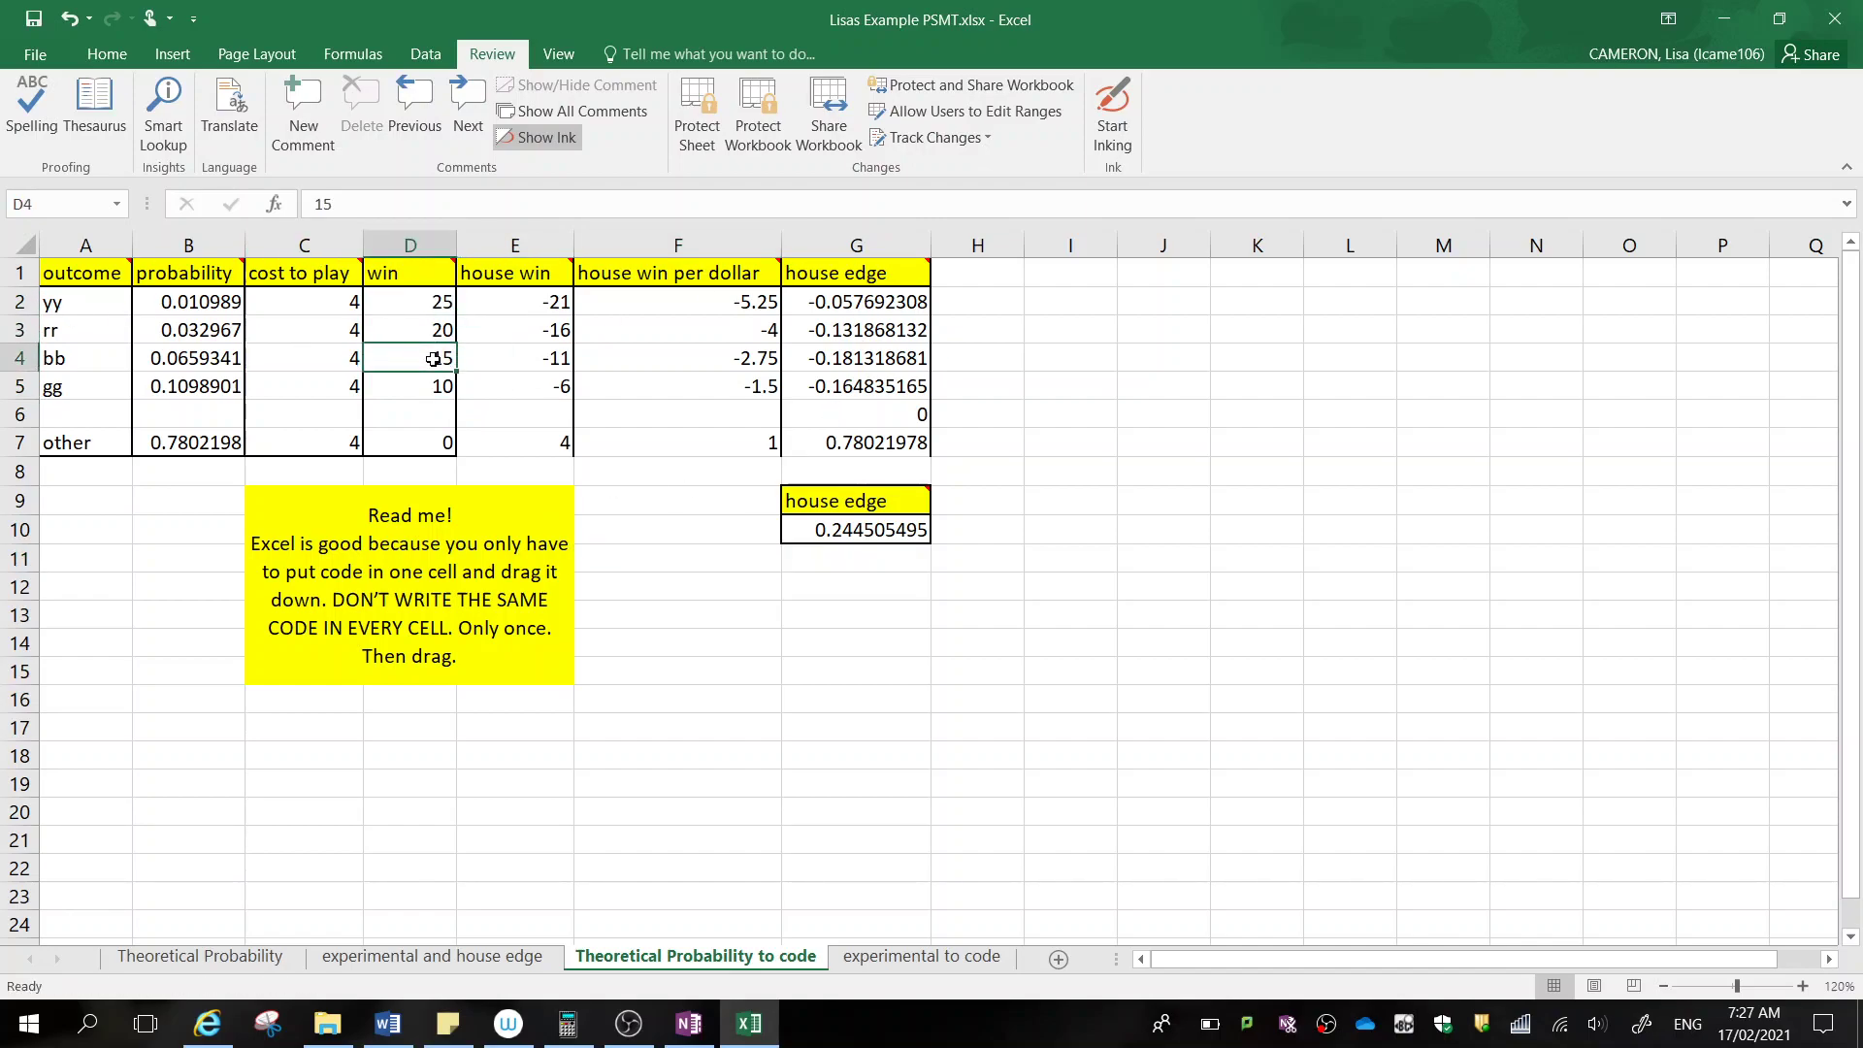
pyautogui.click(904, 540)
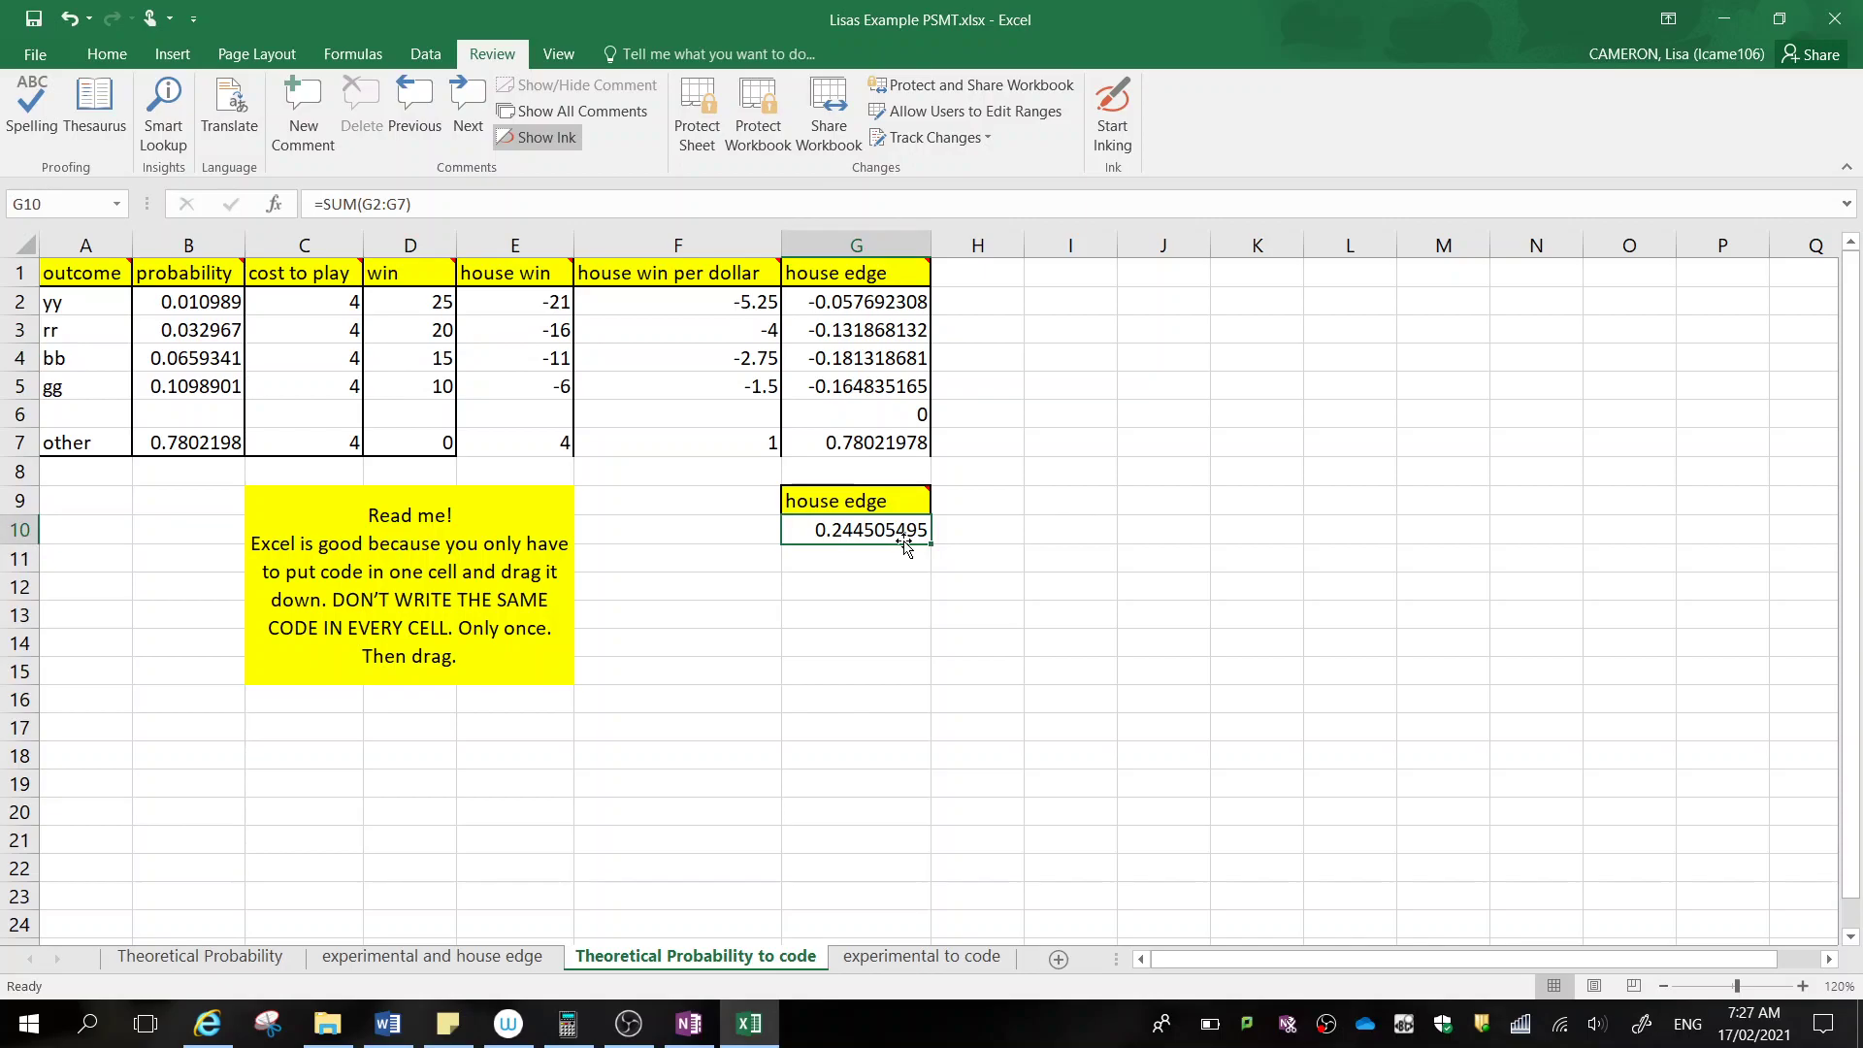